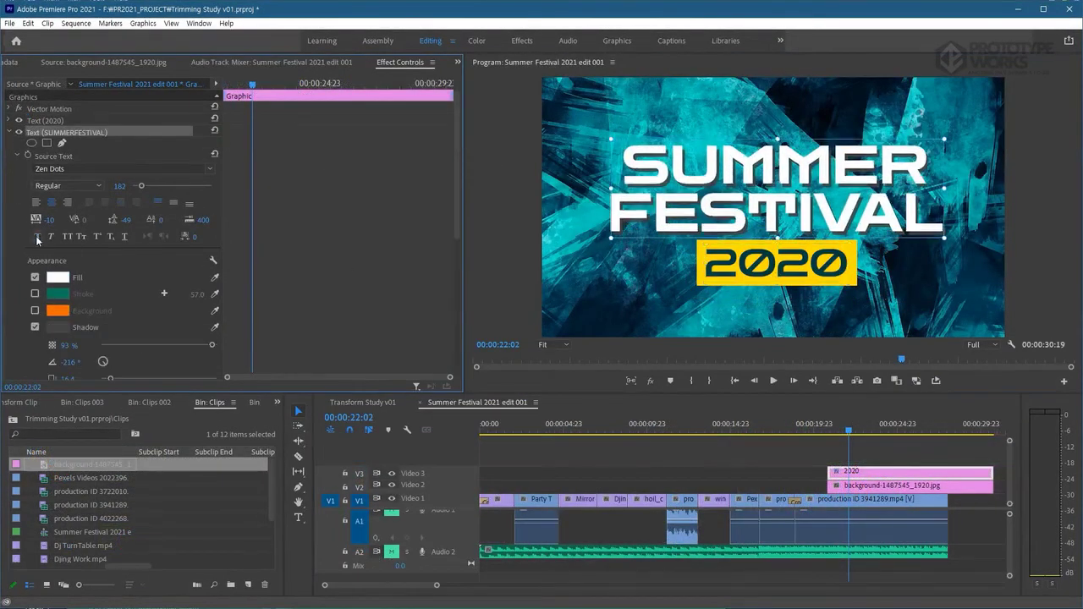
click(466, 462)
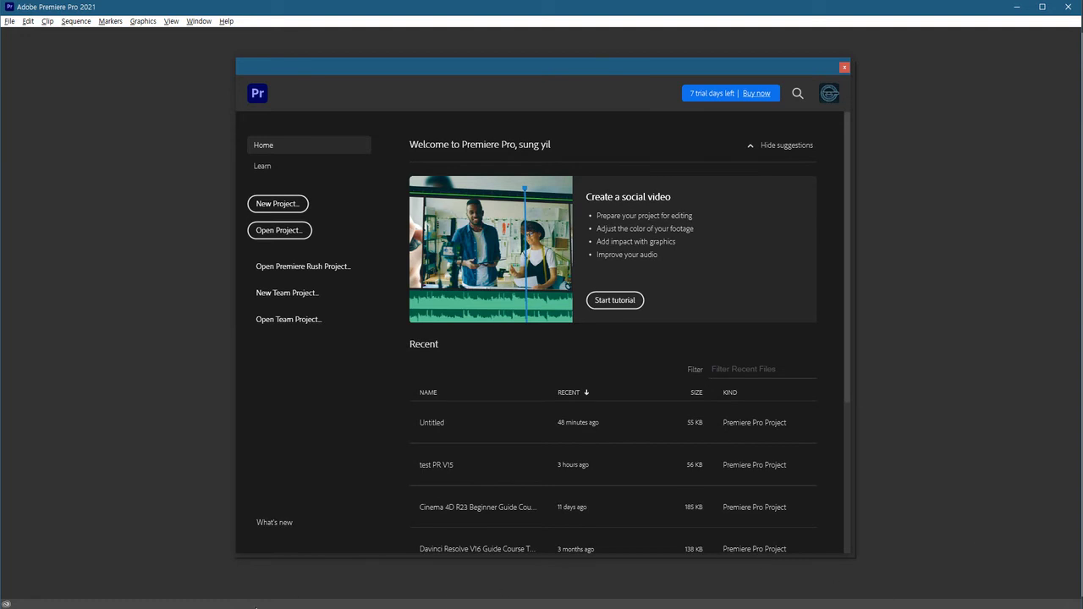
Step: Switch to the Windows Control Panel, list its items as small icons and open the System information page
click(248, 607)
drag(677, 209, 663, 160)
click(452, 177)
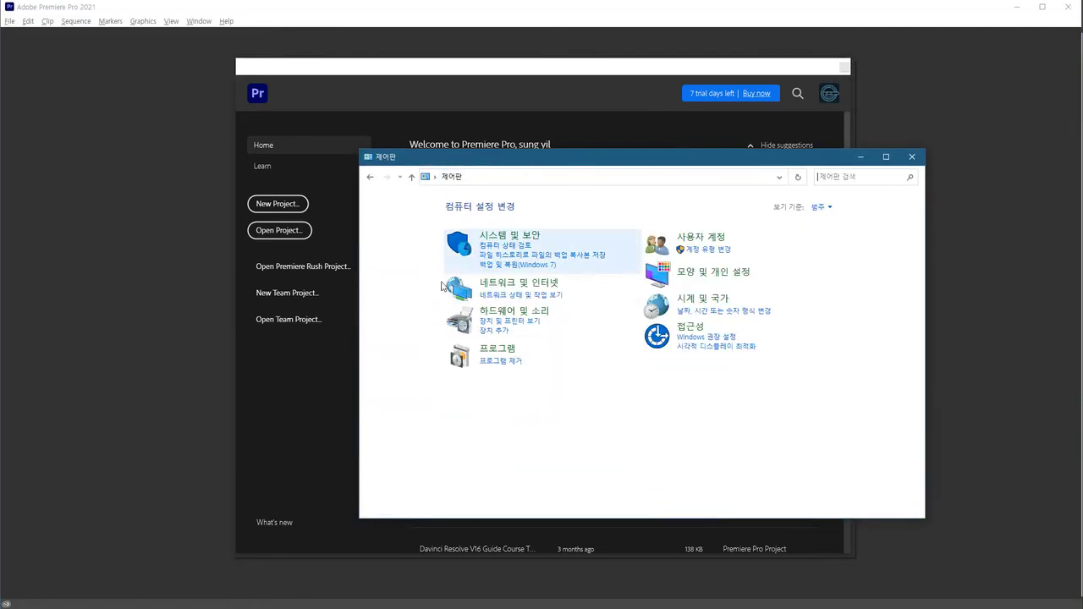
click(820, 207)
click(836, 253)
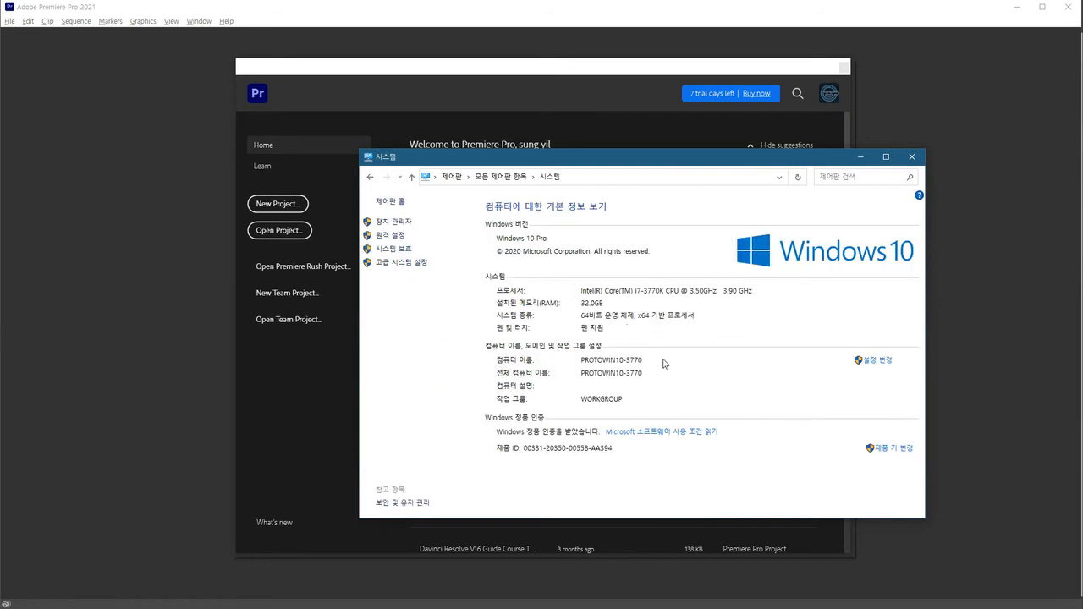
Step: Examine the computer name in the system properties and its rename dialog, closing both without changing anything
click(871, 361)
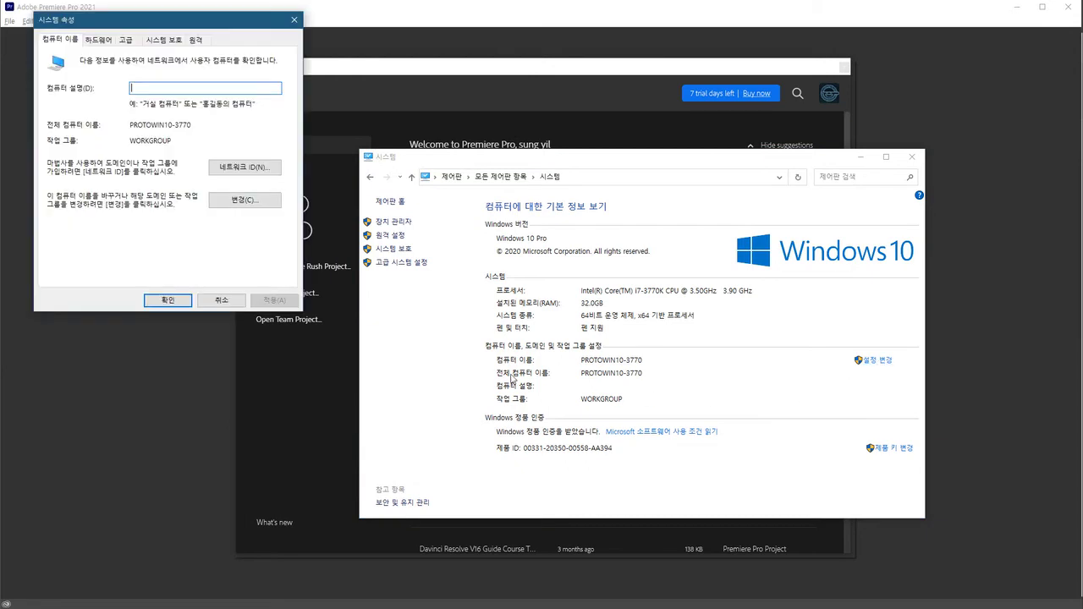
drag(179, 23, 397, 203)
drag(348, 301, 405, 301)
click(399, 304)
click(381, 268)
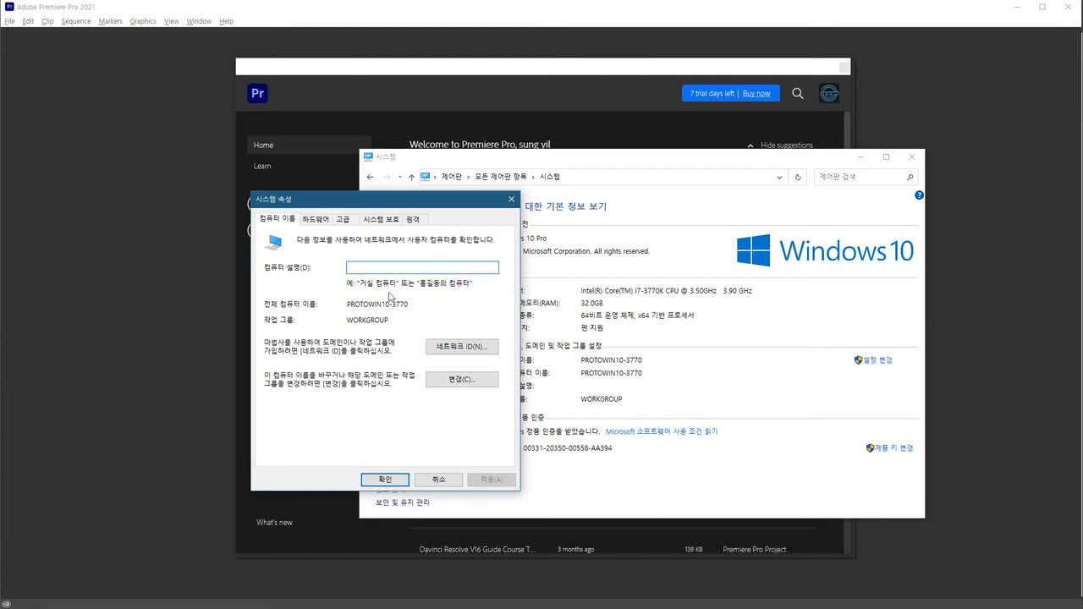
click(473, 382)
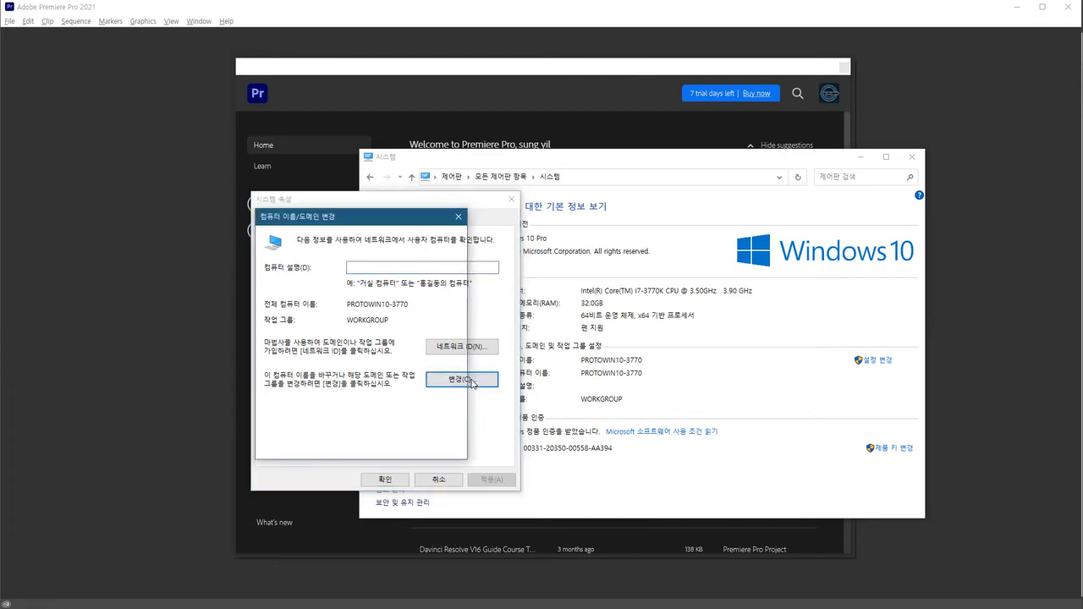
drag(328, 293, 261, 296)
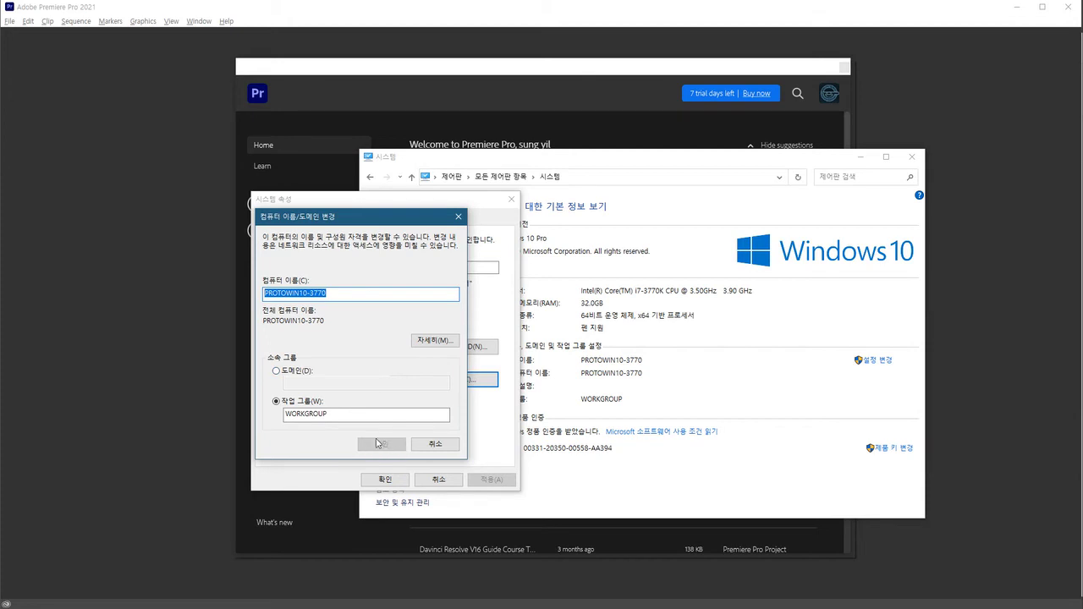
click(435, 448)
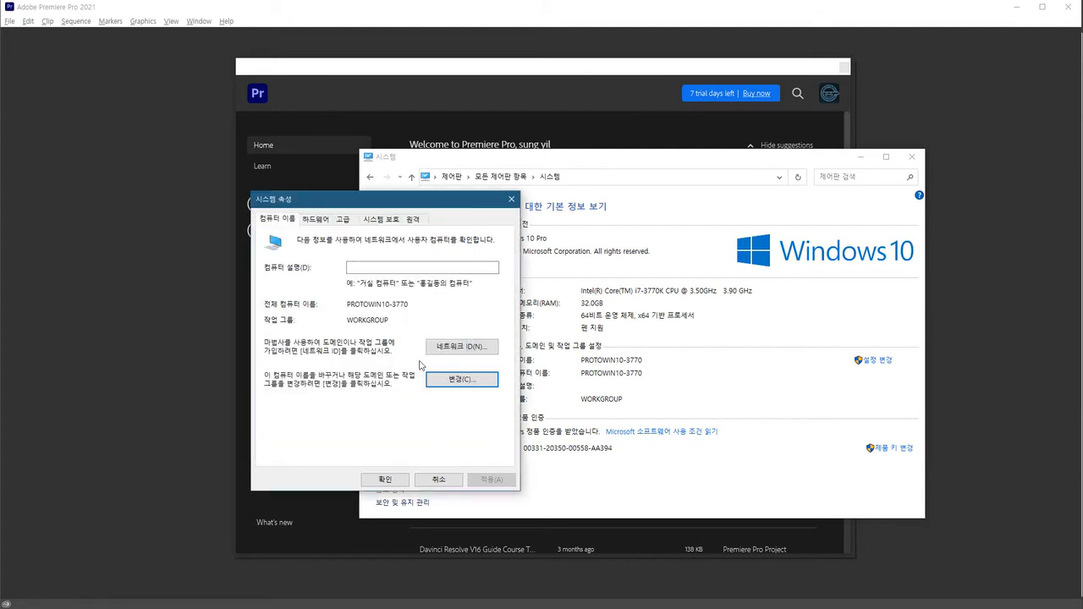
click(455, 480)
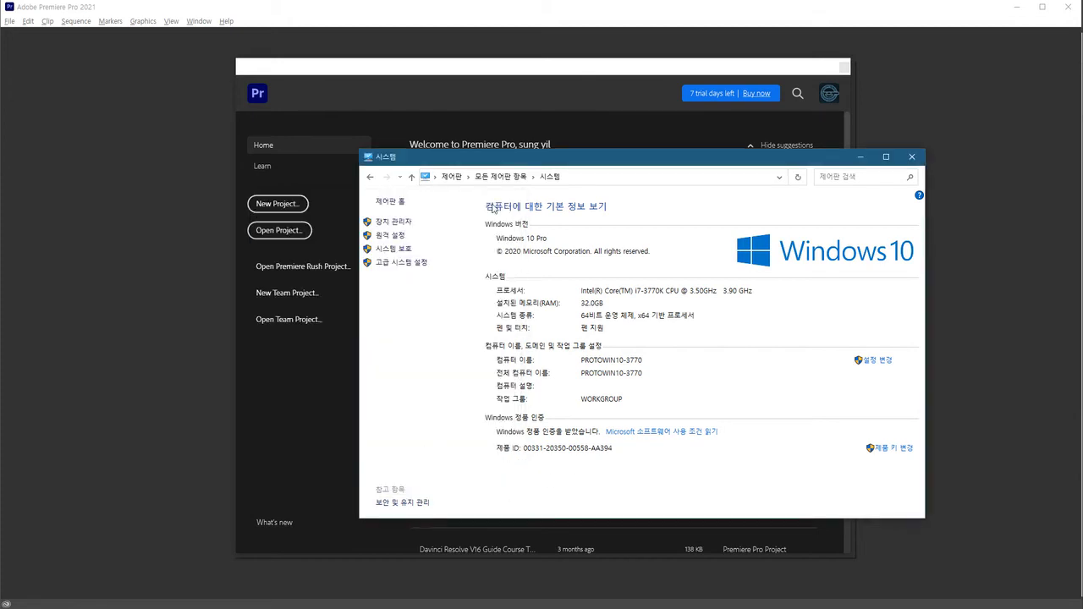
Step: Return to the Control Panel home, list items as small icons, check the account name under User Accounts and minimize the window
click(454, 178)
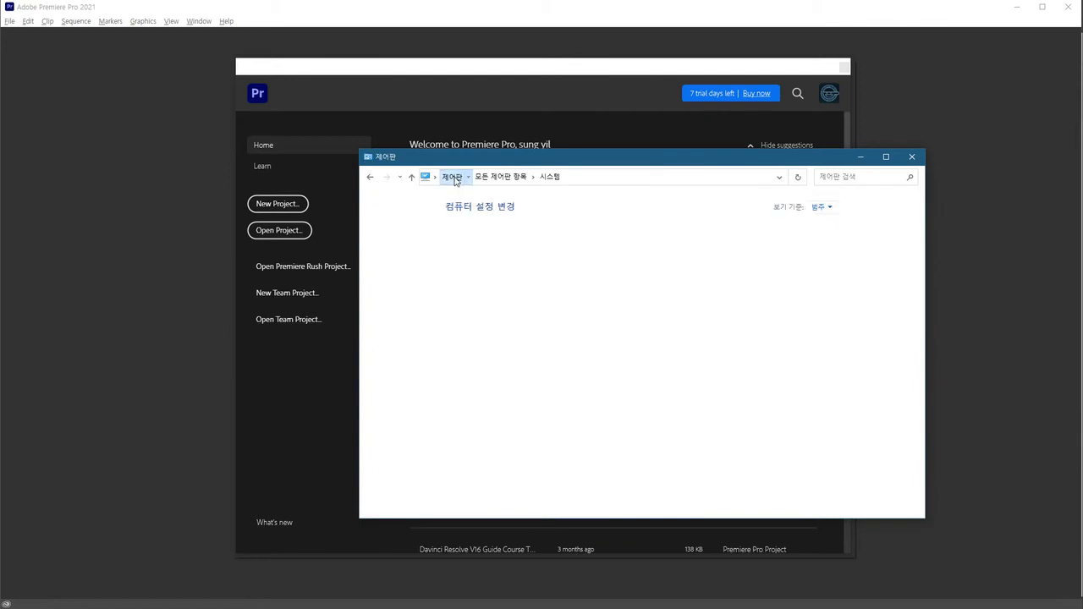
click(819, 208)
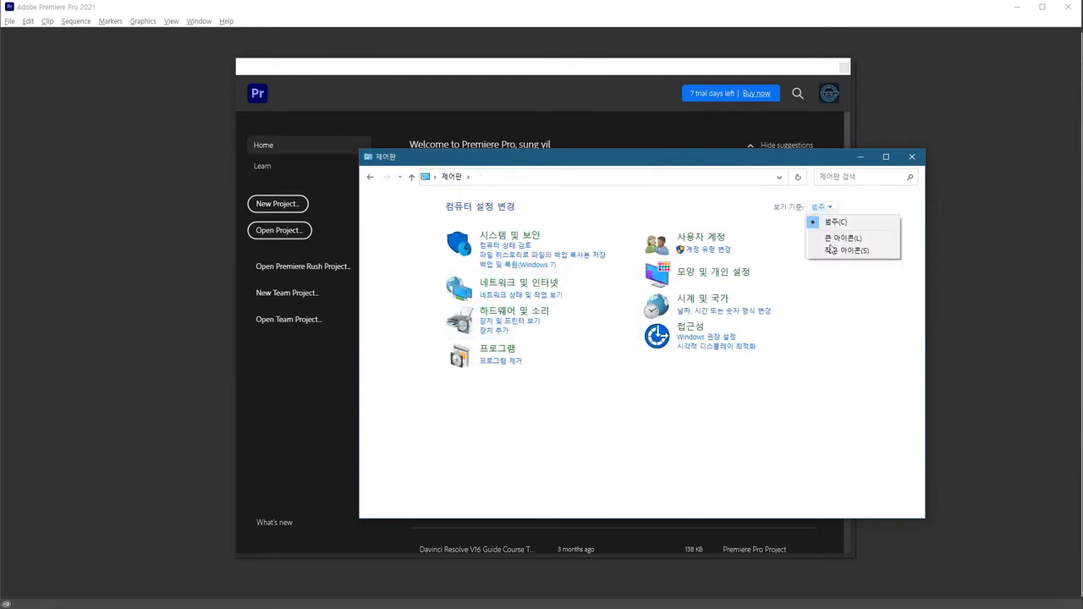
click(842, 250)
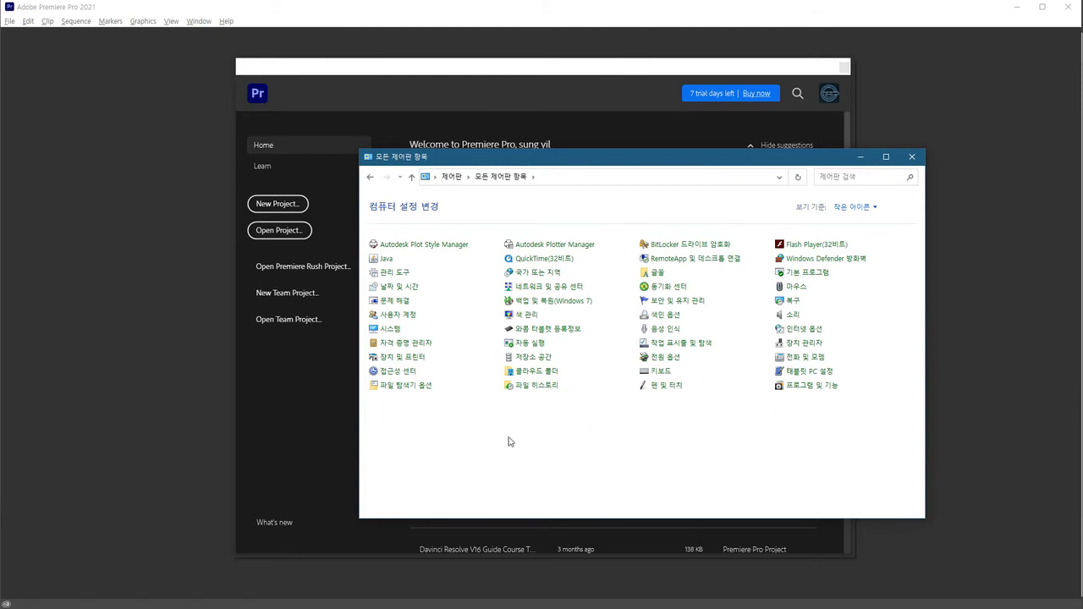
click(404, 315)
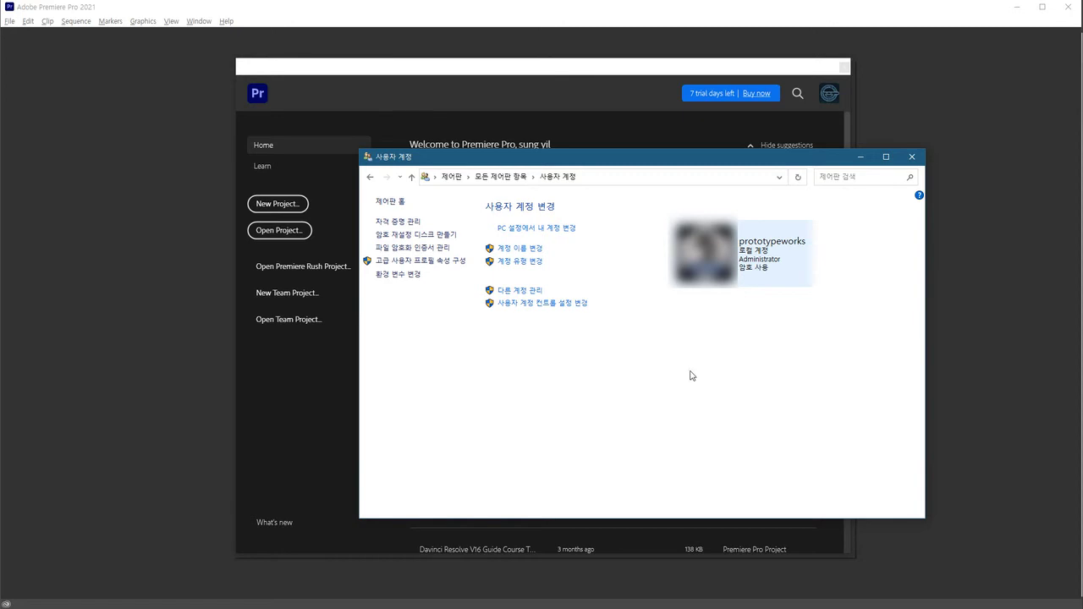
click(861, 158)
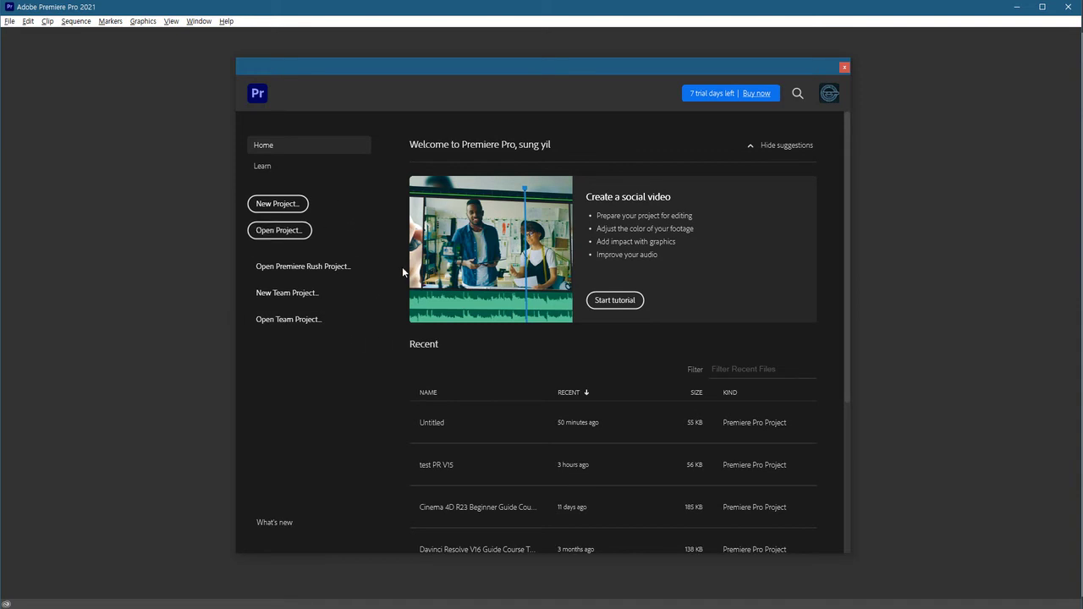
Step: Start a new Premiere Pro project and set its location to F:\PR2021_PROJECT
click(278, 204)
drag(570, 100, 582, 106)
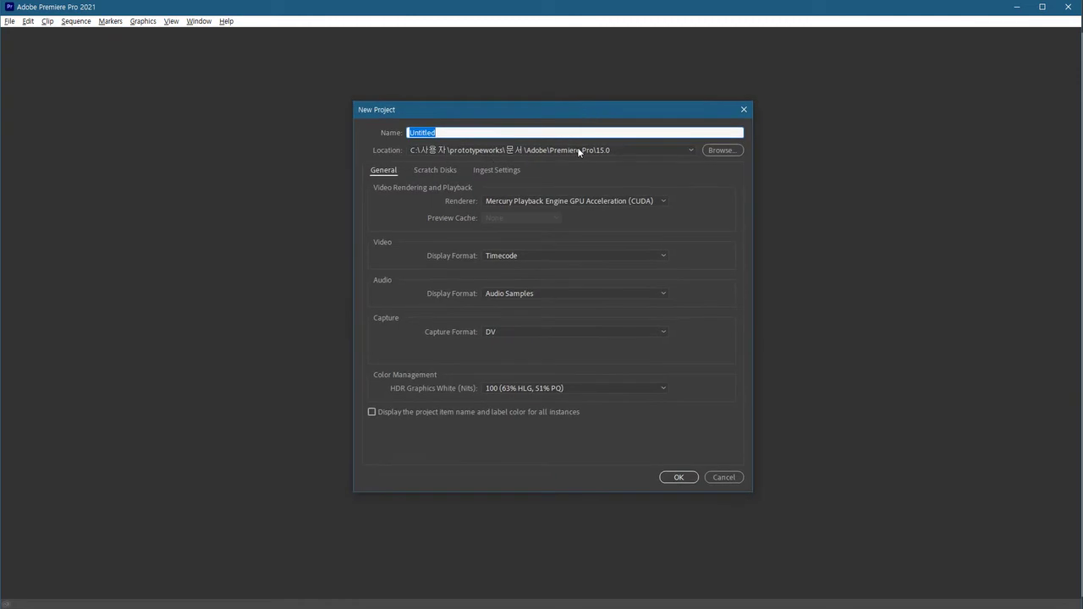
click(388, 149)
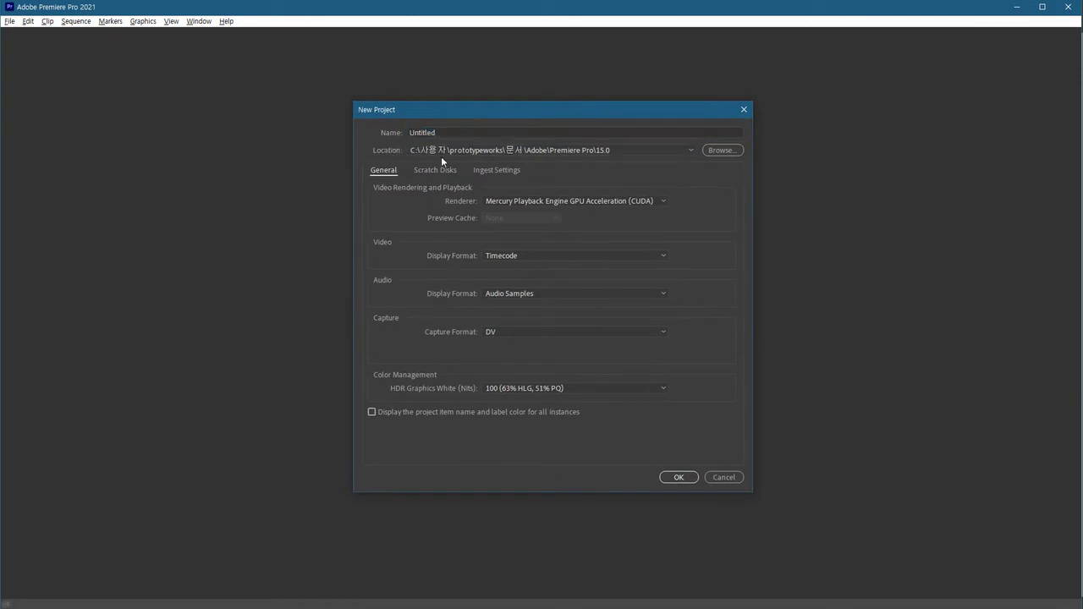
click(721, 152)
click(688, 154)
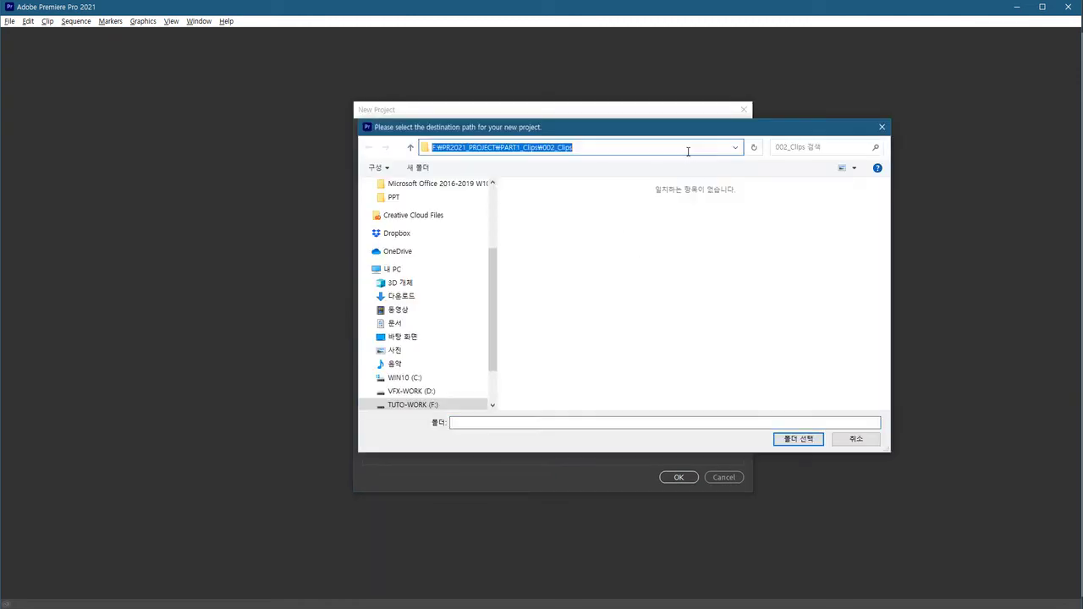
text(F:\)
key(Return)
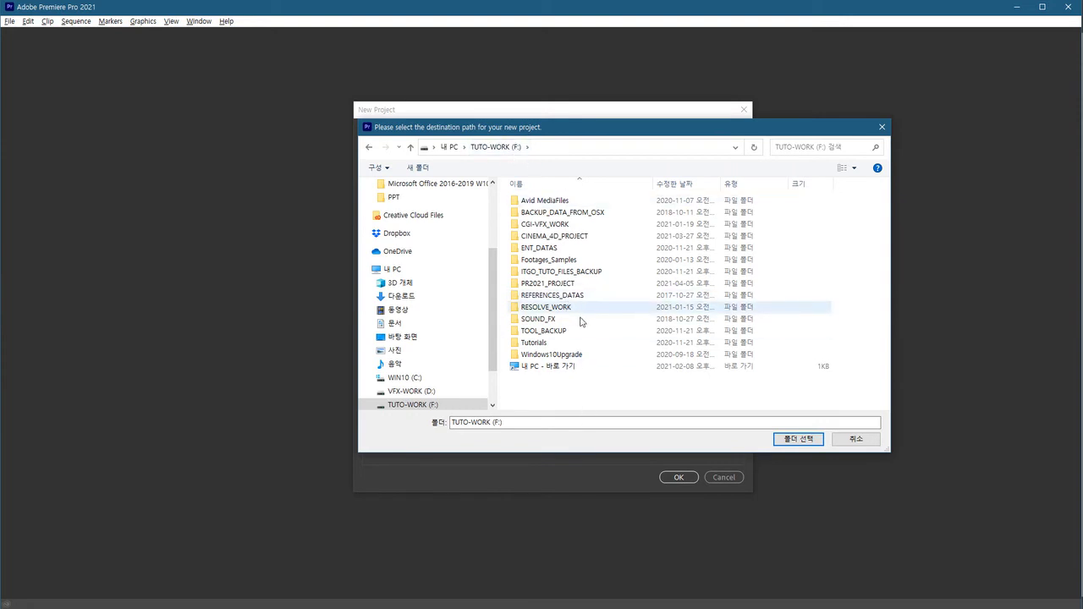
click(542, 284)
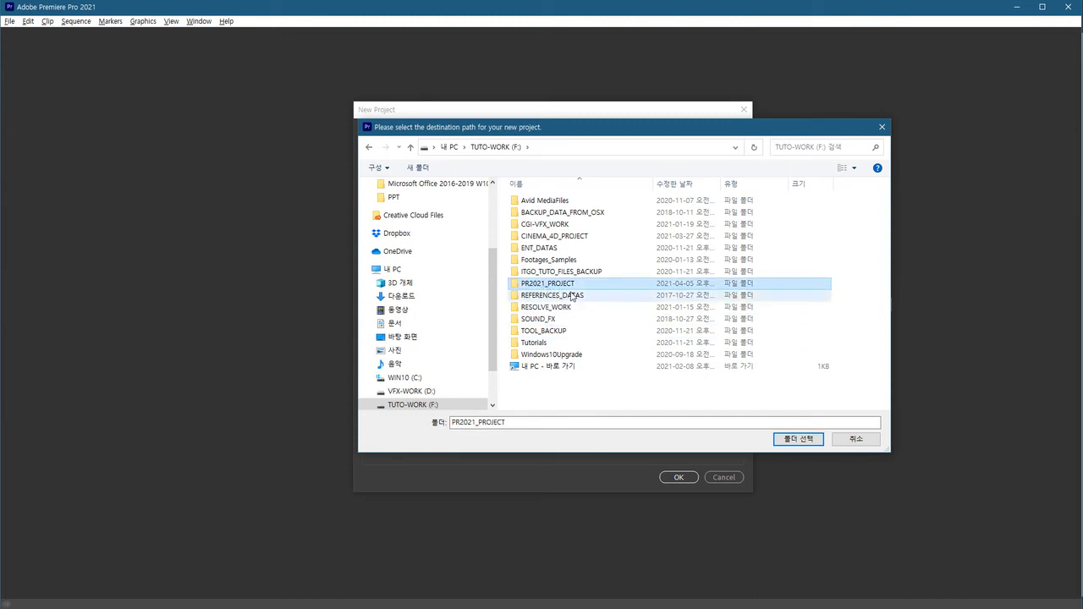
double_click(569, 285)
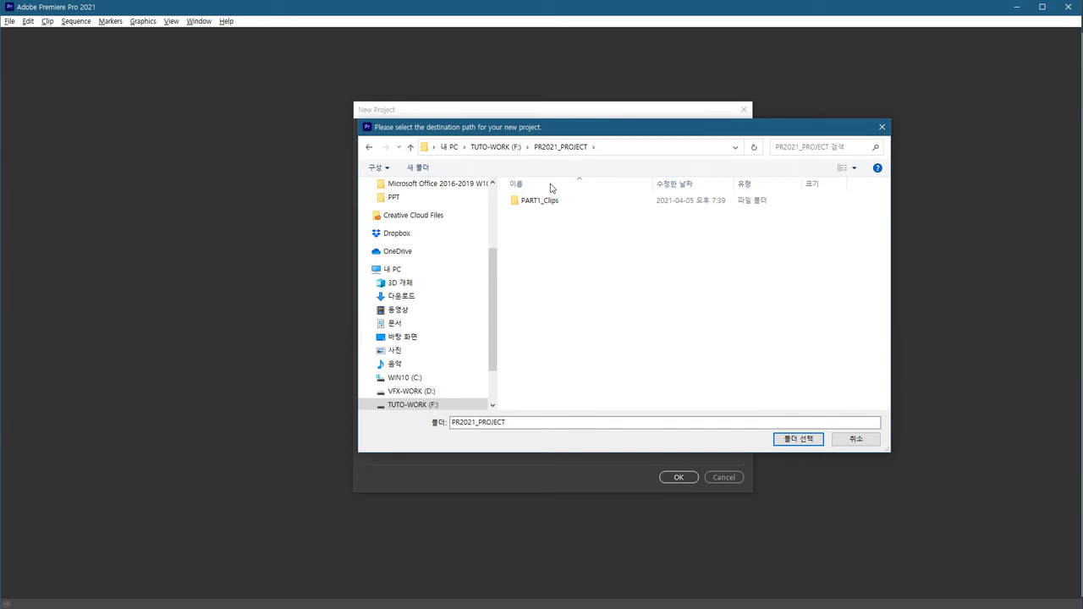
click(785, 443)
Step: Name the new project SeaScape Edit V01
double_click(452, 133)
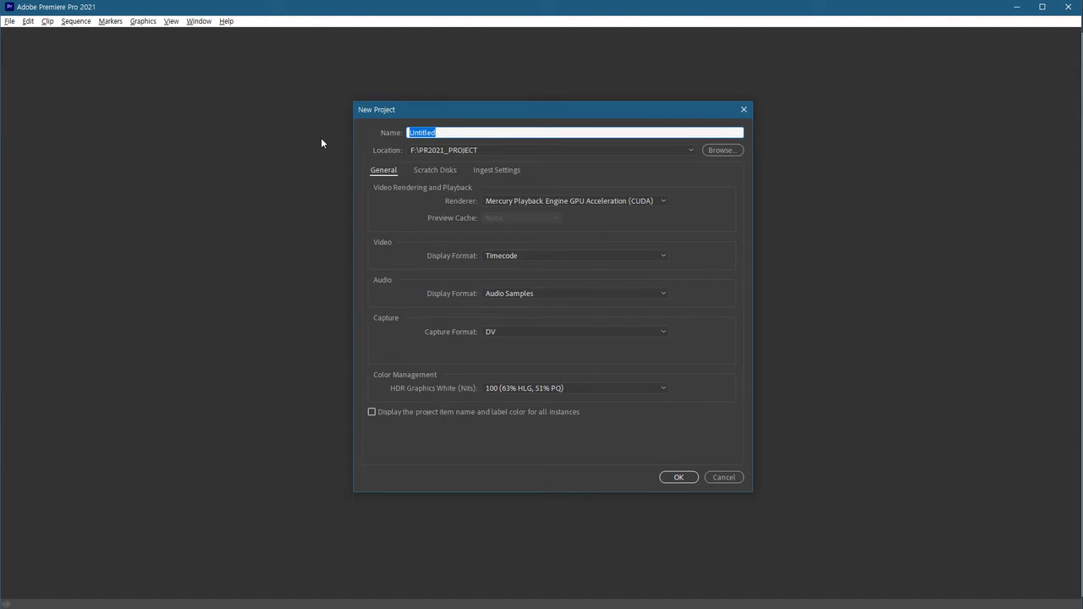
text(Seas)
key(BackSpace)
text(Scape Edit V01)
drag(472, 132, 365, 133)
click(662, 232)
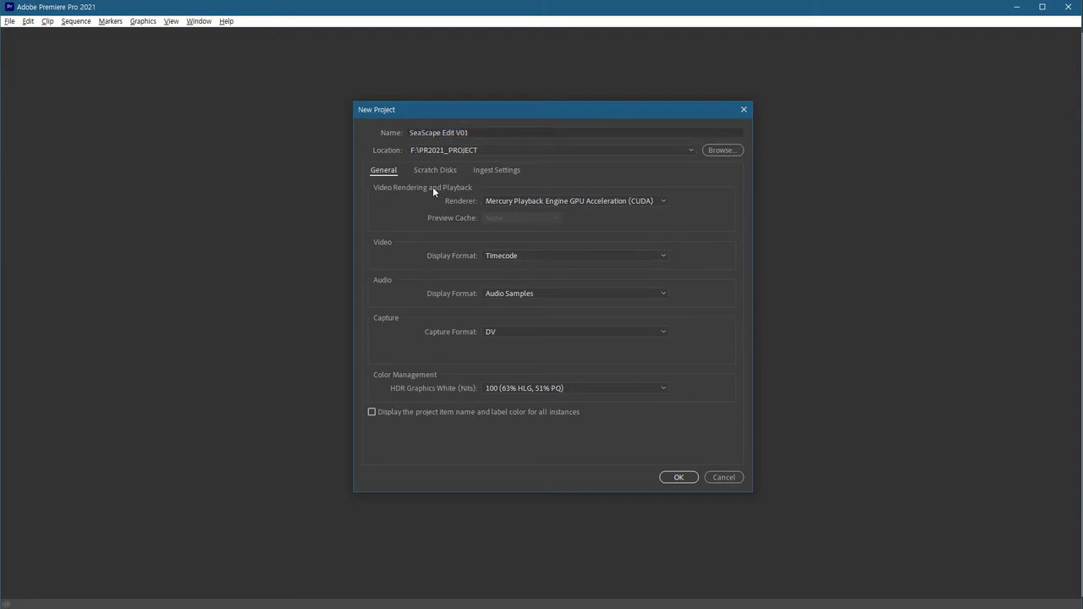
Step: Examine the project's renderer choices and try Mercury Playback Engine Software Only
click(556, 201)
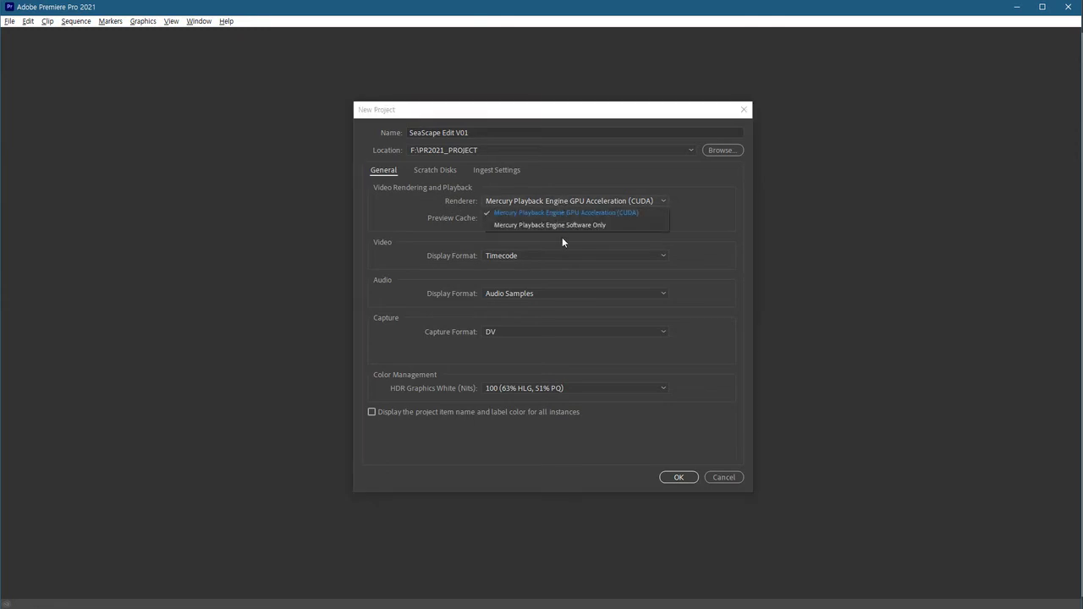
click(604, 213)
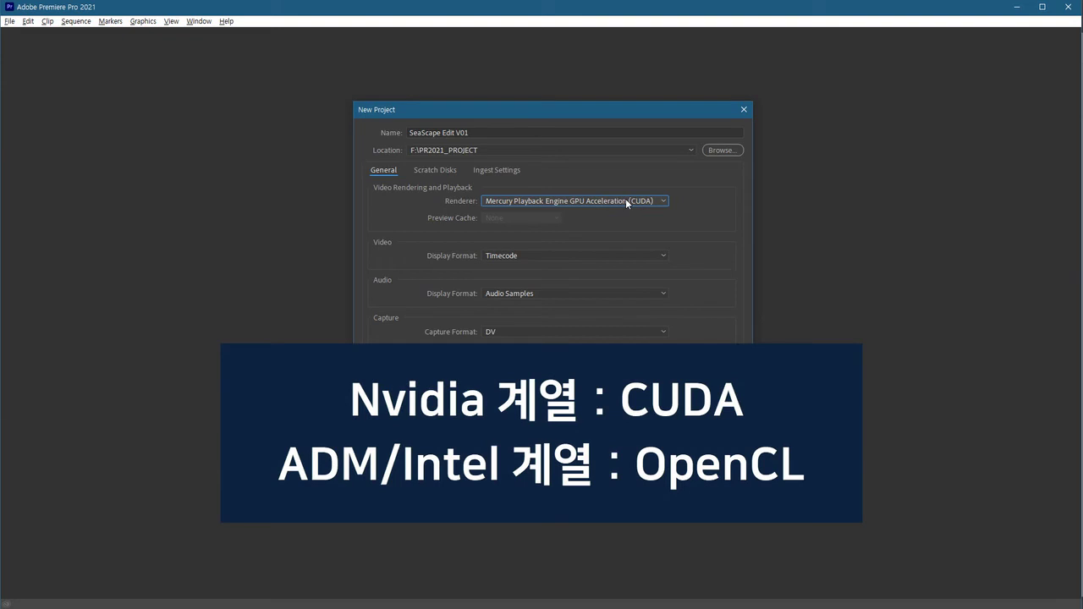
click(626, 201)
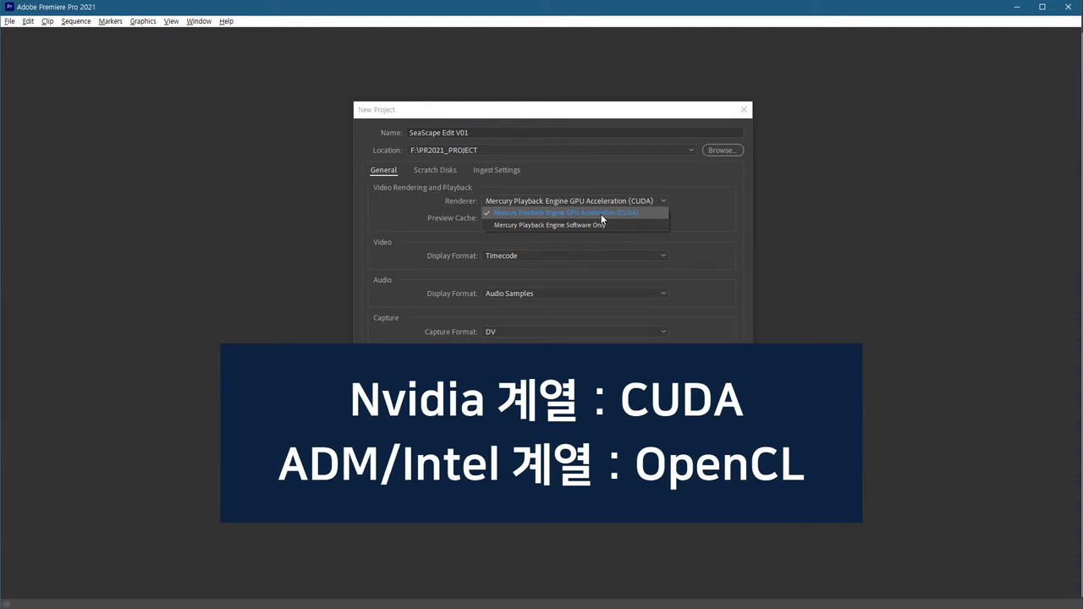
click(643, 213)
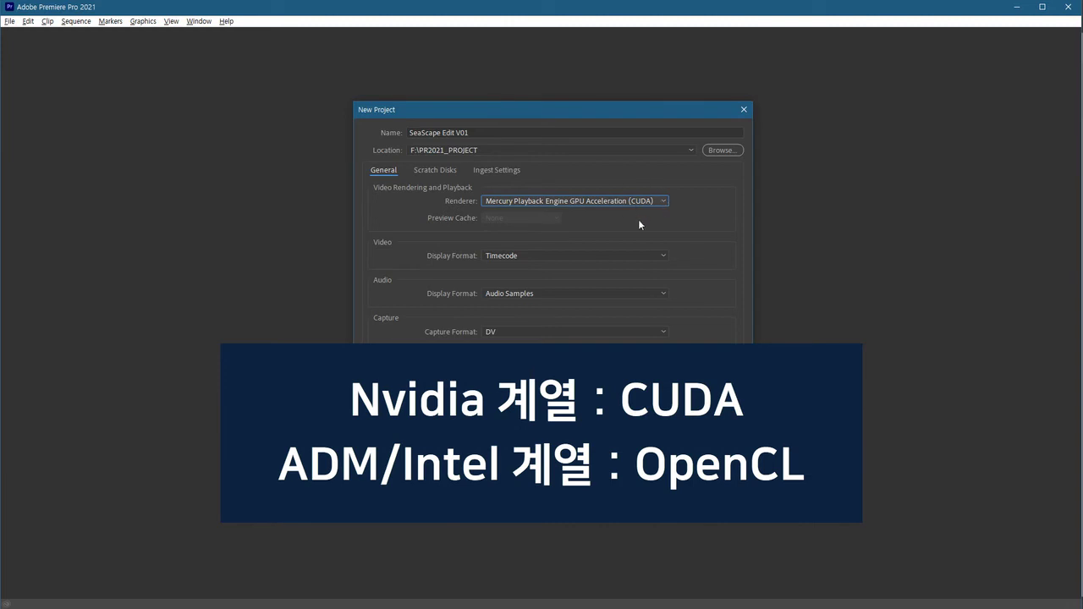
click(658, 201)
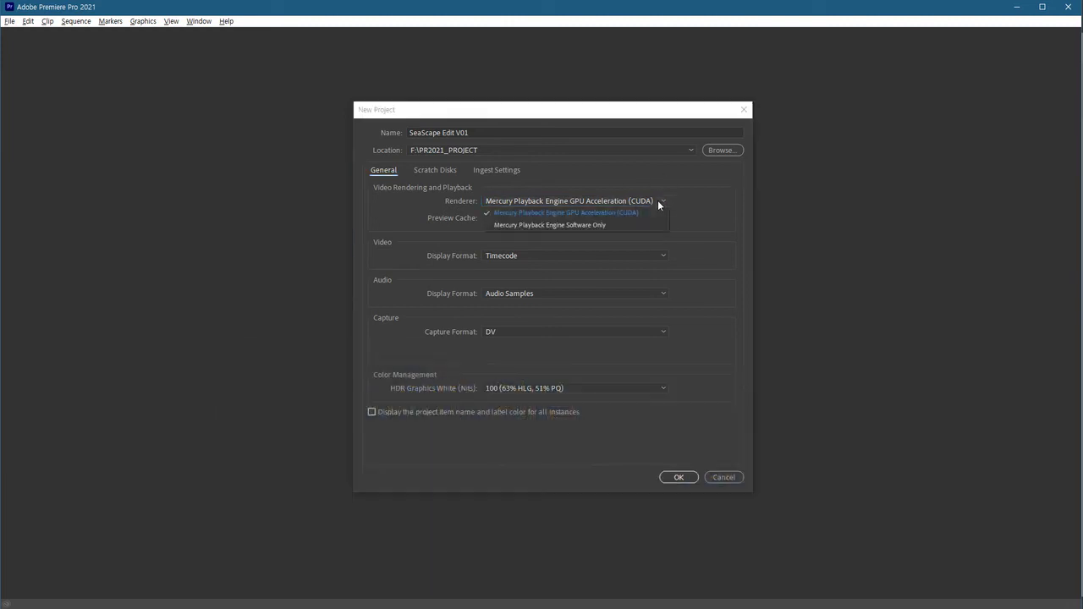
click(570, 224)
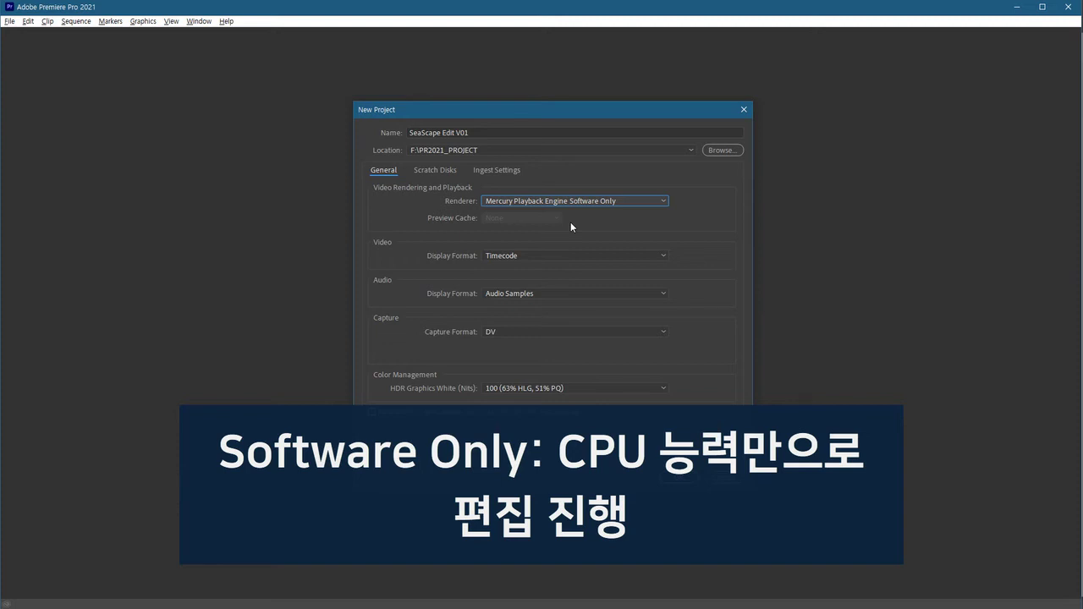
Step: Set the renderer to Mercury Playback Engine GPU Acceleration (CUDA) and create the project
click(622, 203)
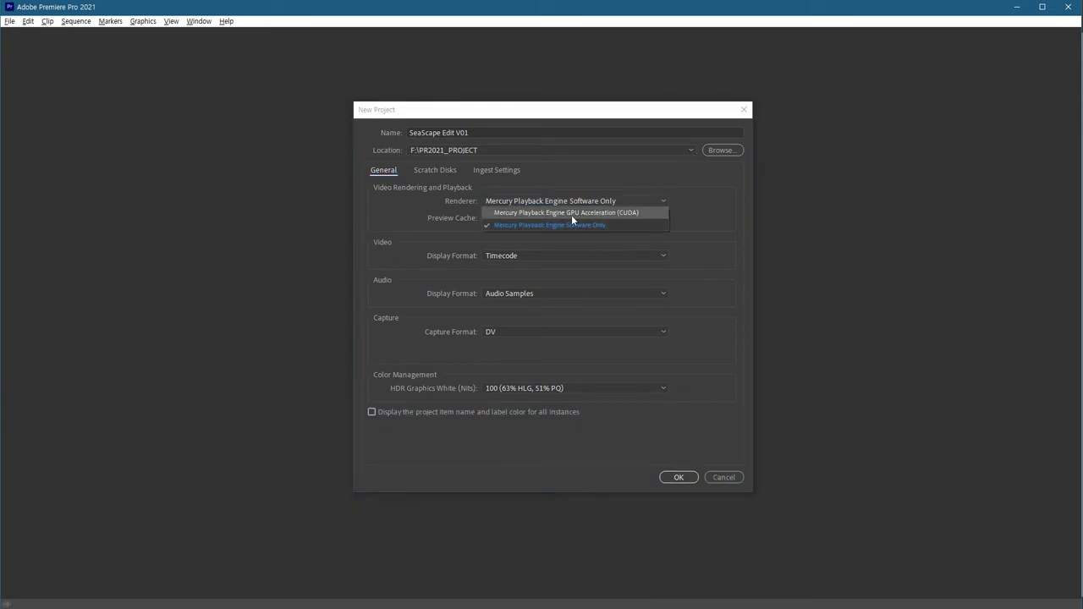
click(584, 213)
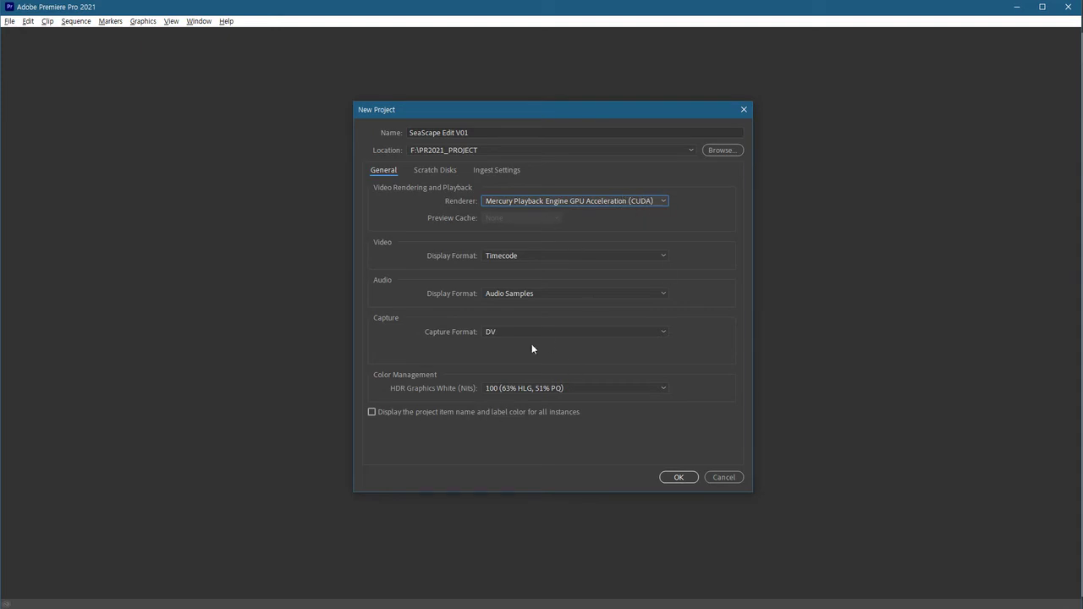
click(679, 477)
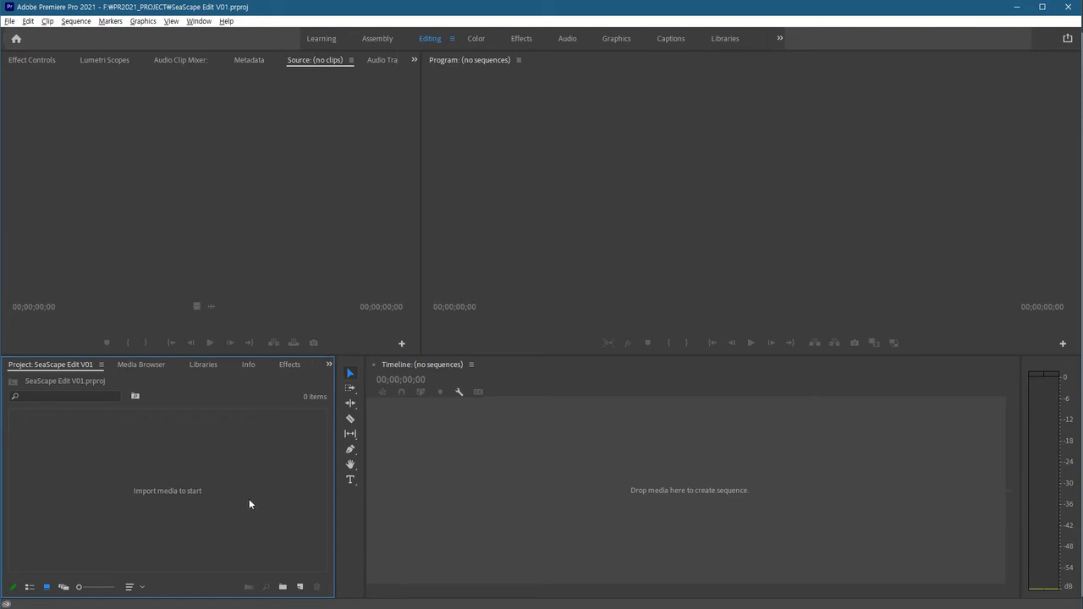
click(9, 21)
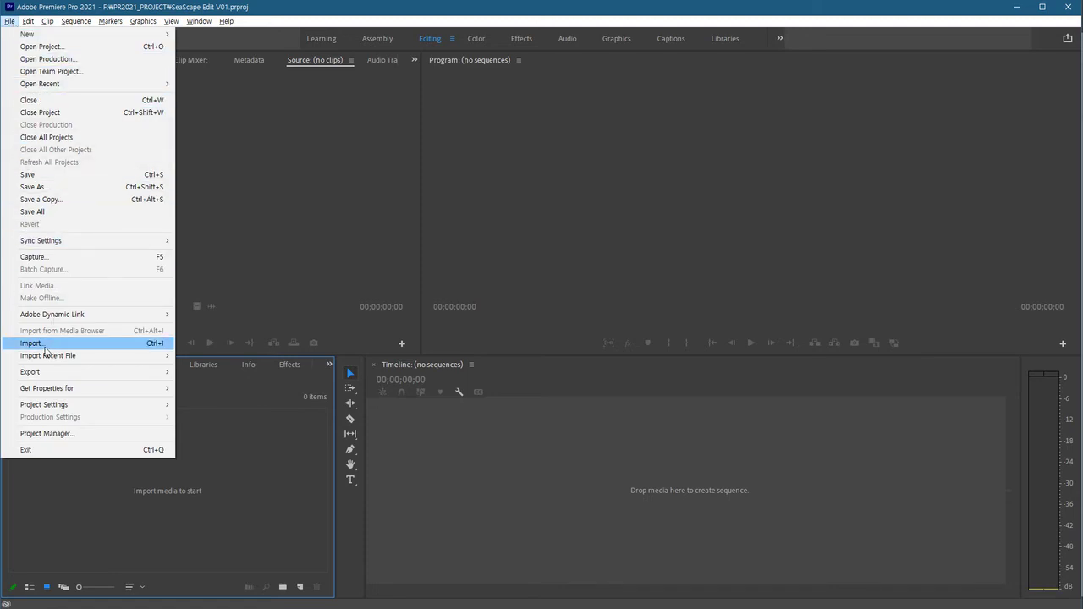
click(156, 345)
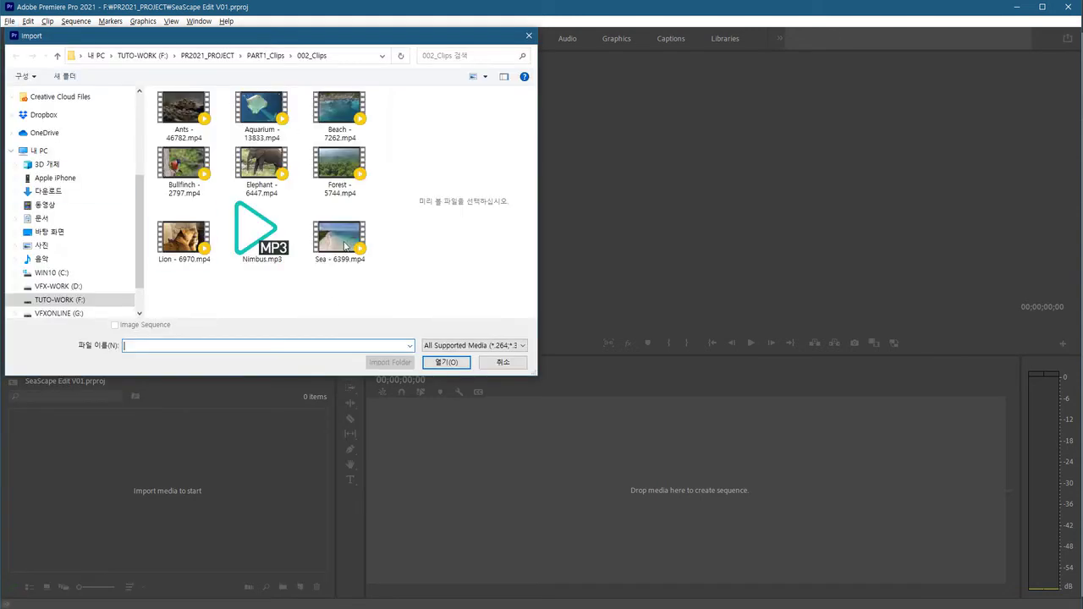
click(506, 362)
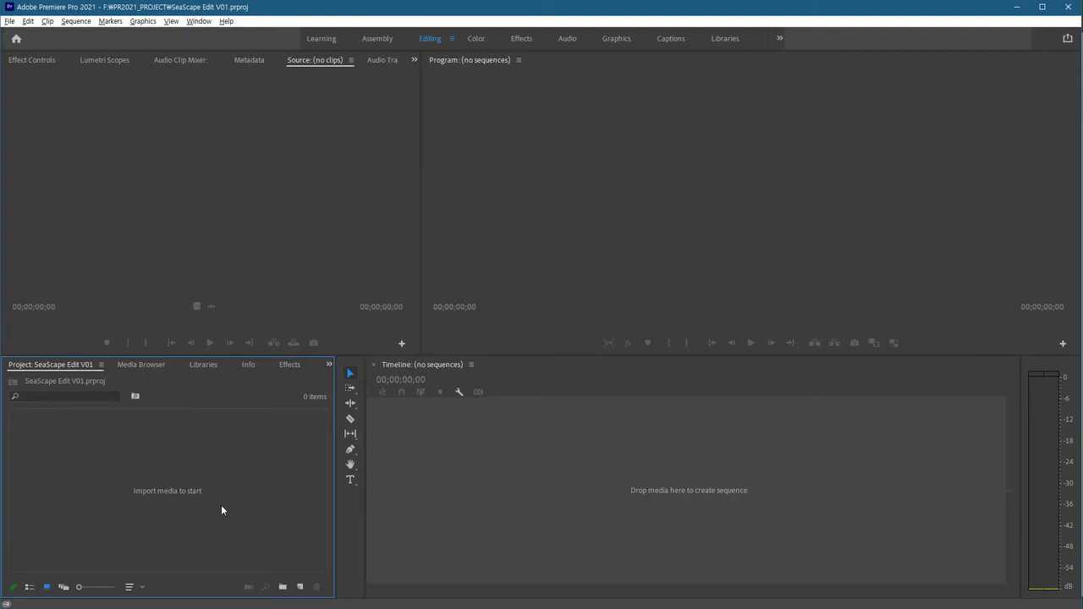
double_click(178, 483)
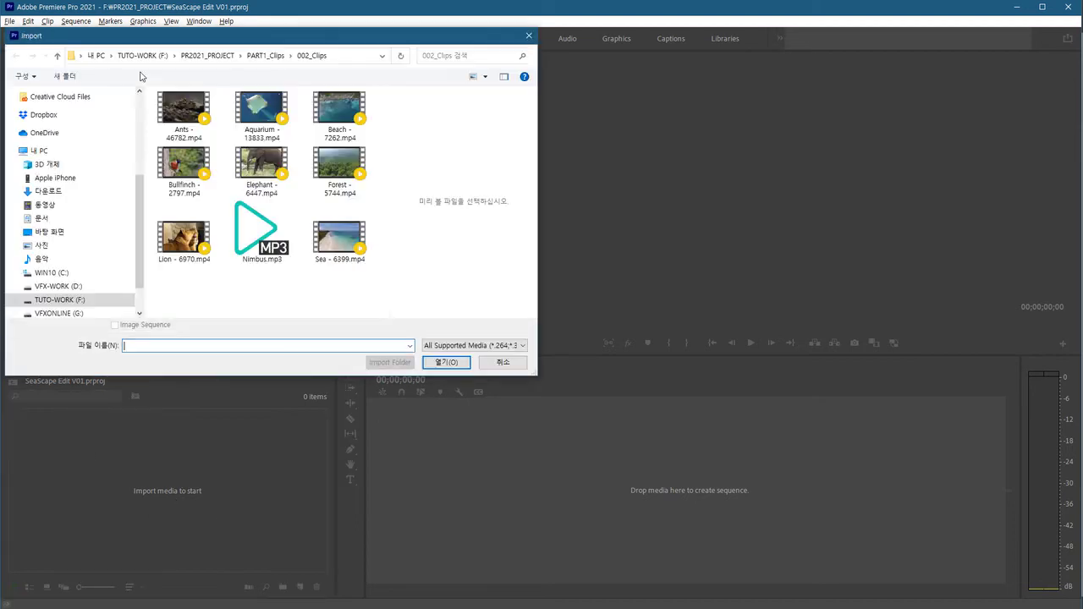
click(496, 370)
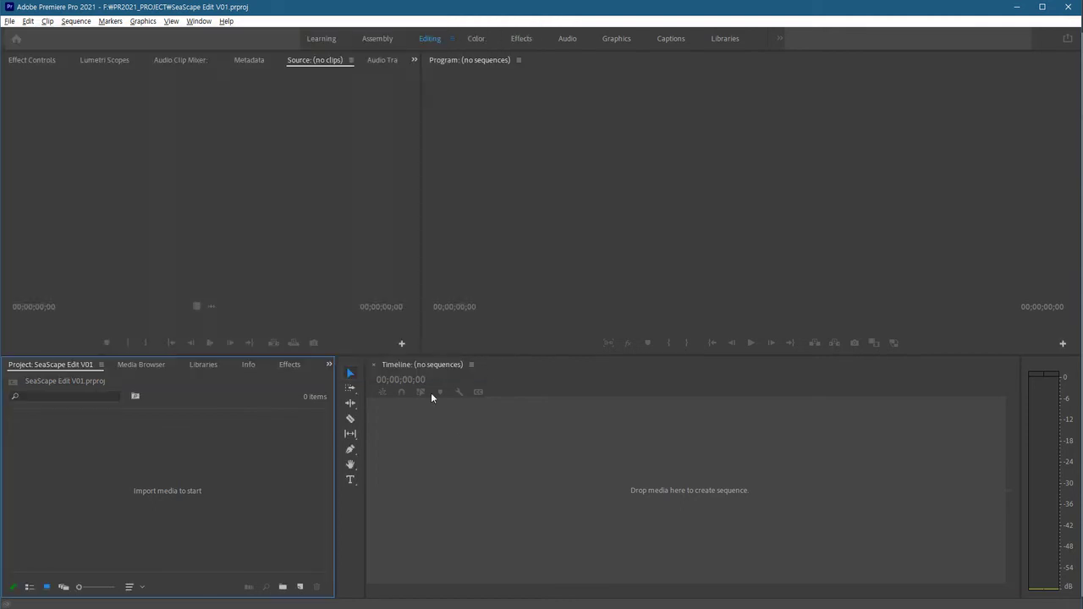
right_click(157, 440)
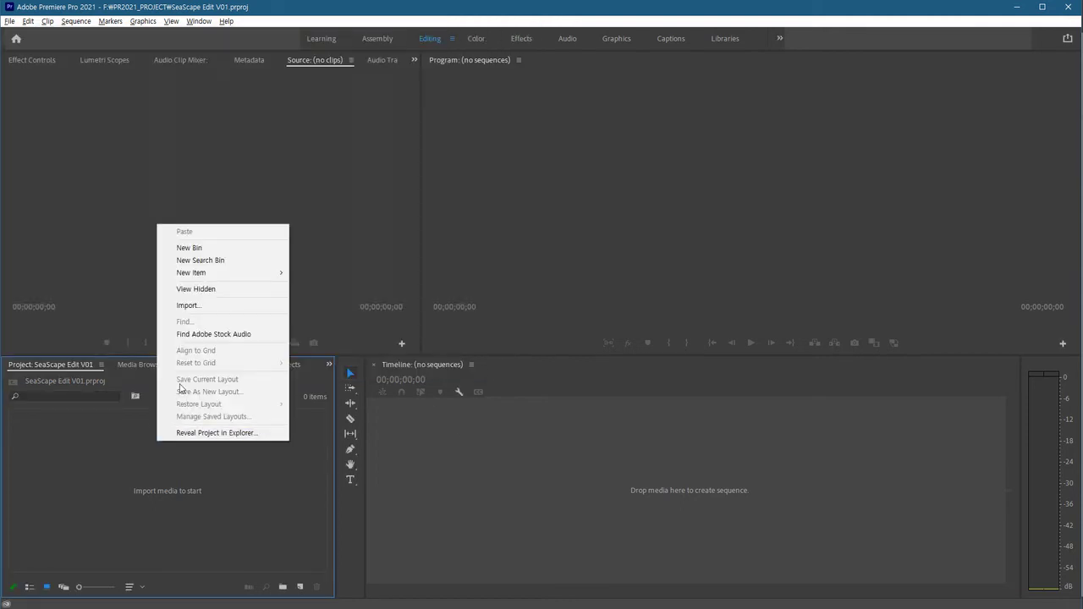
click(184, 309)
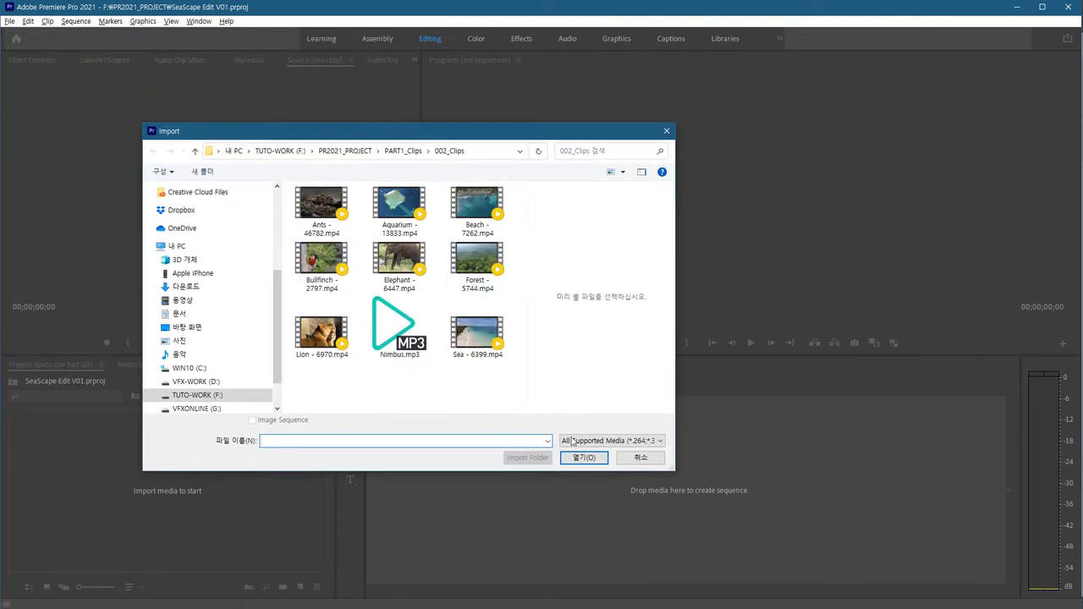
click(640, 457)
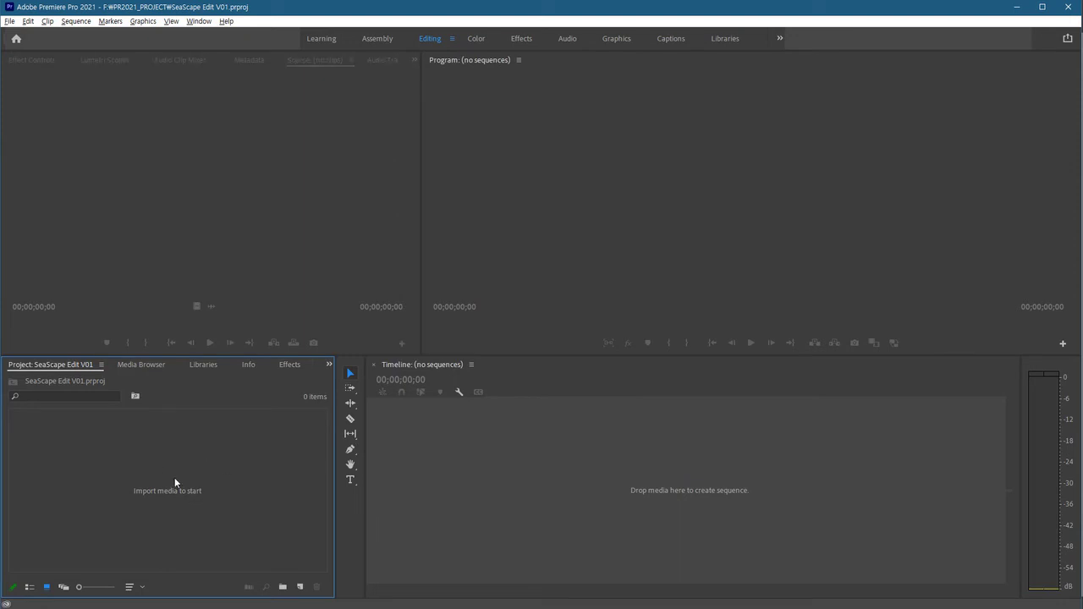
Step: Import all eight video clips and Nimbus.mp3 from the PART1_Clips\002_Clips folder into the project
double_click(174, 478)
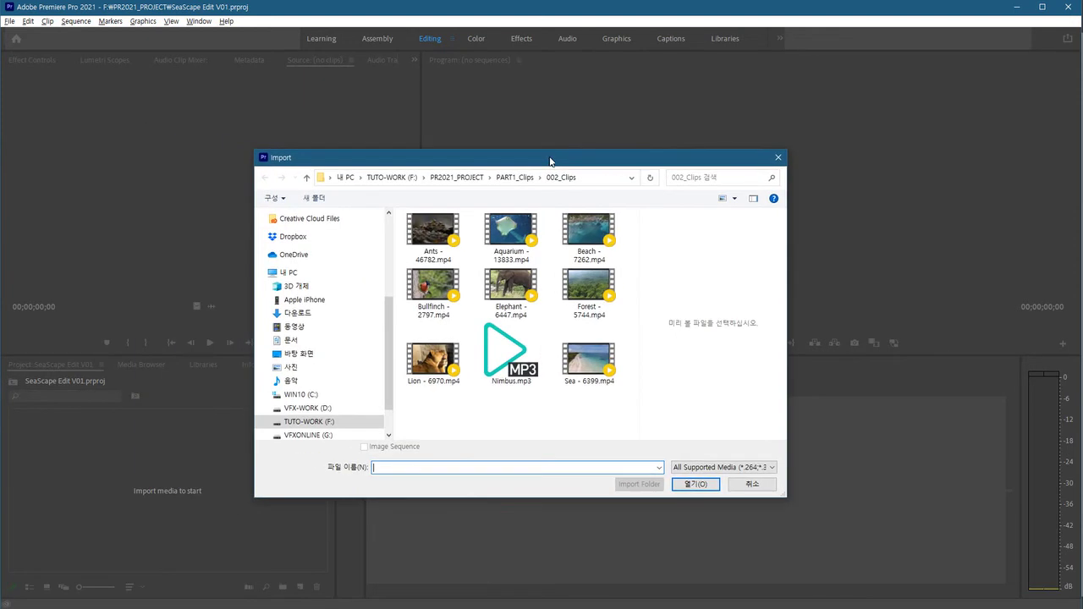
click(515, 177)
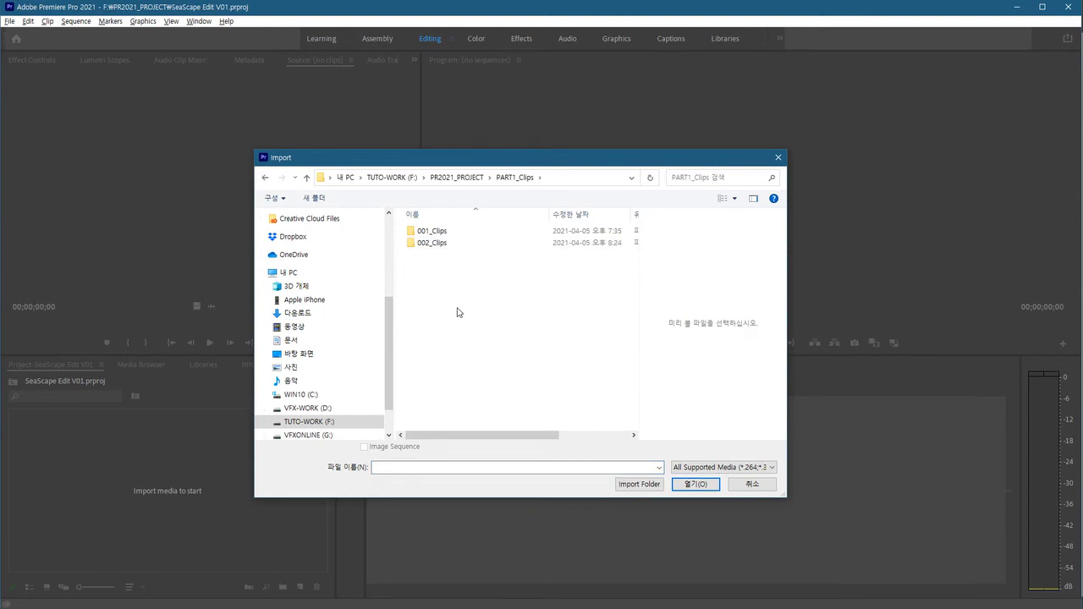
double_click(438, 244)
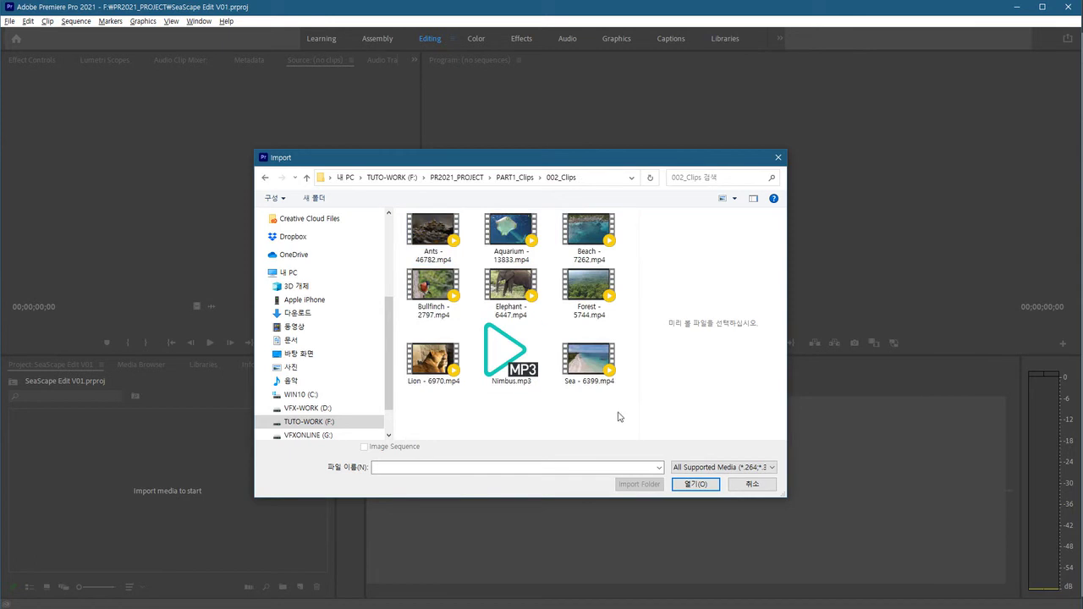
drag(617, 413, 425, 217)
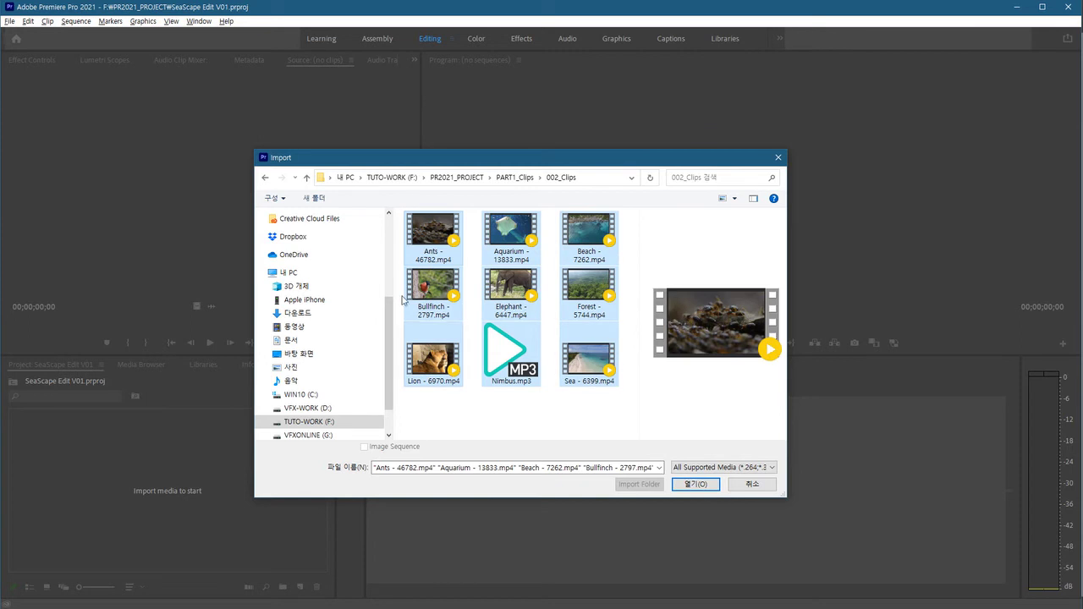
click(706, 485)
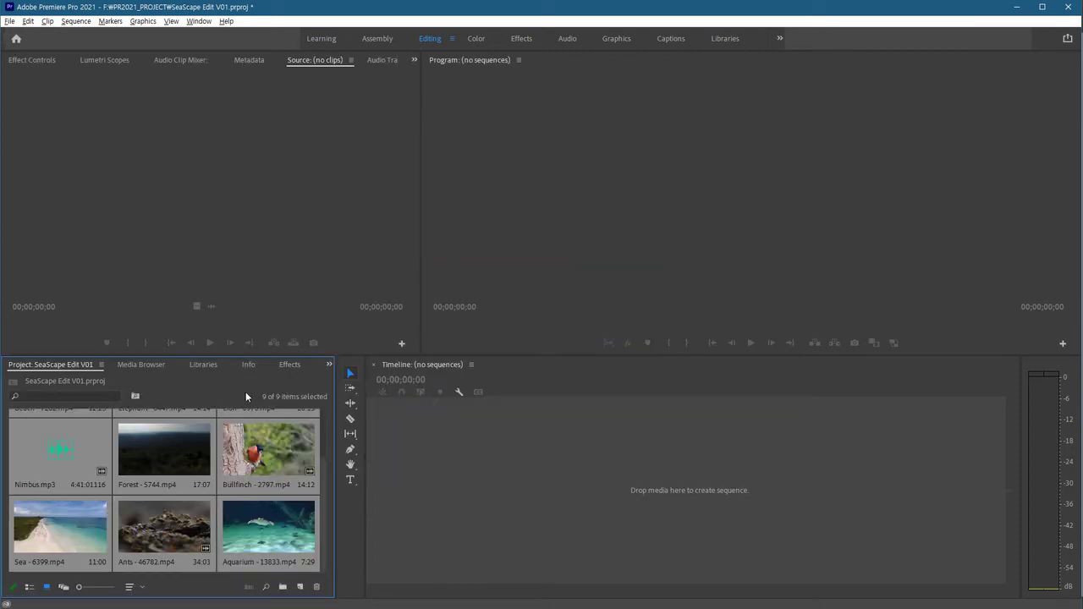
Step: Show the imported media as a list to examine each clip's frame rate, media start and media end
click(28, 587)
click(131, 544)
mouse_move(73, 569)
mouse_down()
mouse_move(290, 570)
mouse_move(71, 572)
mouse_up()
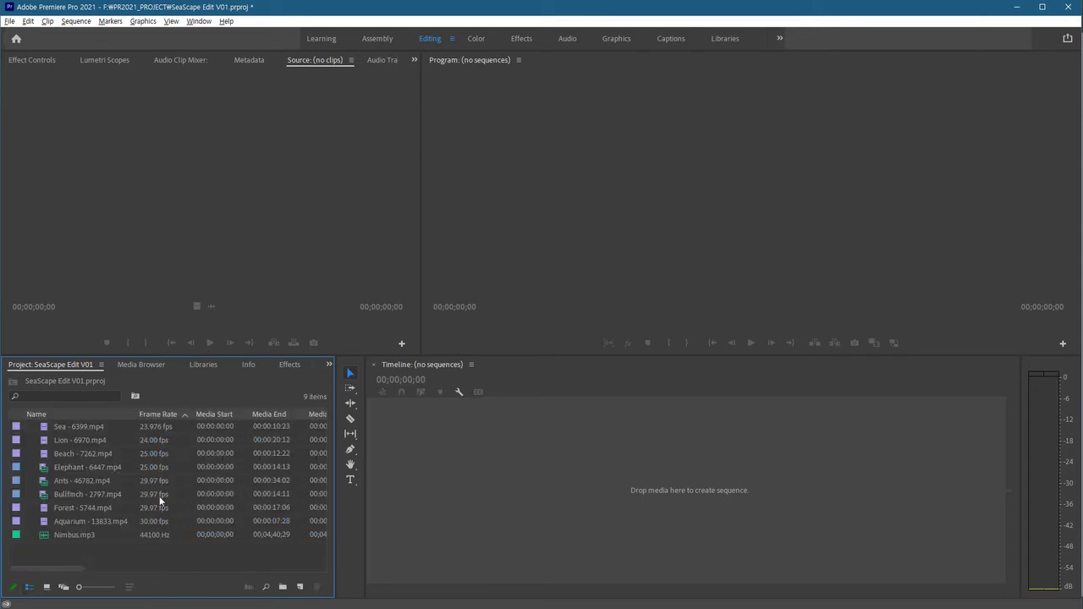
Step: Resize the workspace panels so the Project panel is wider, the lower row taller and the Source Monitor narrower
mouse_move(335, 544)
mouse_down()
mouse_move(584, 544)
mouse_move(350, 535)
mouse_up()
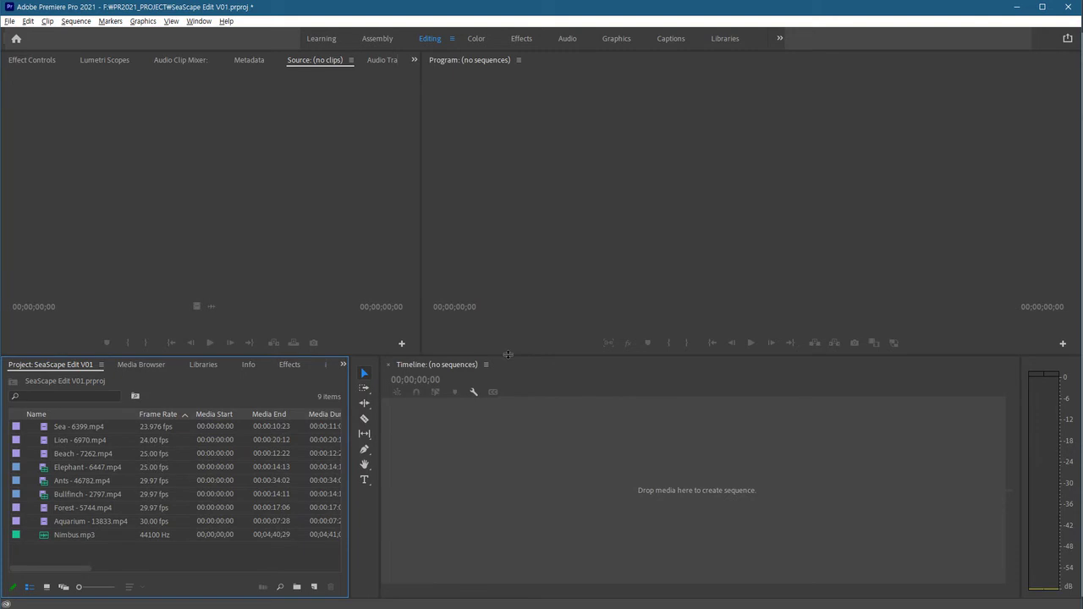
drag(508, 354, 504, 431)
drag(421, 315, 394, 300)
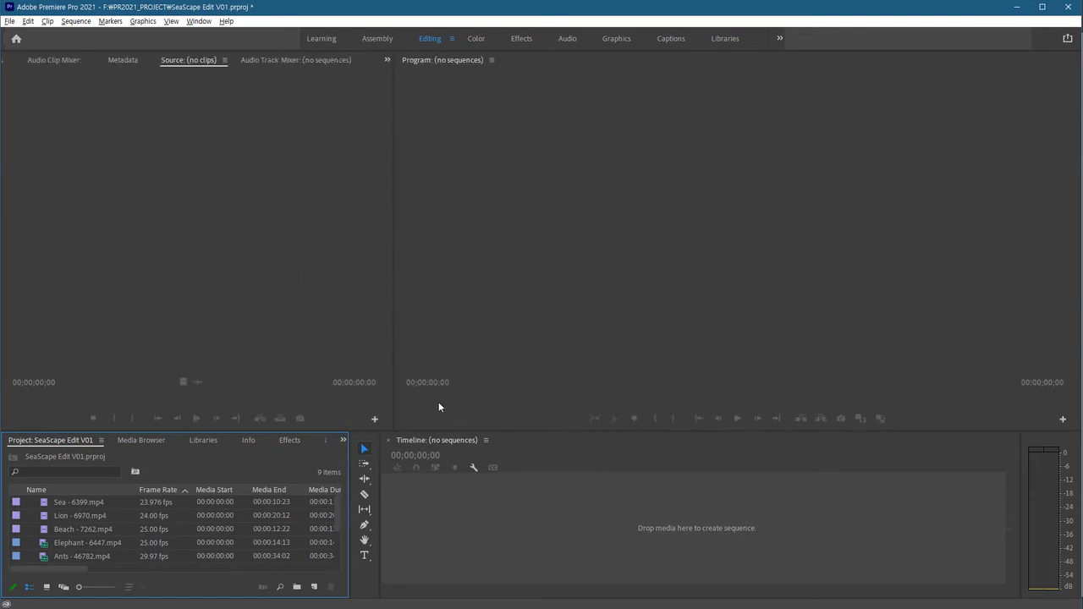
drag(442, 430, 440, 330)
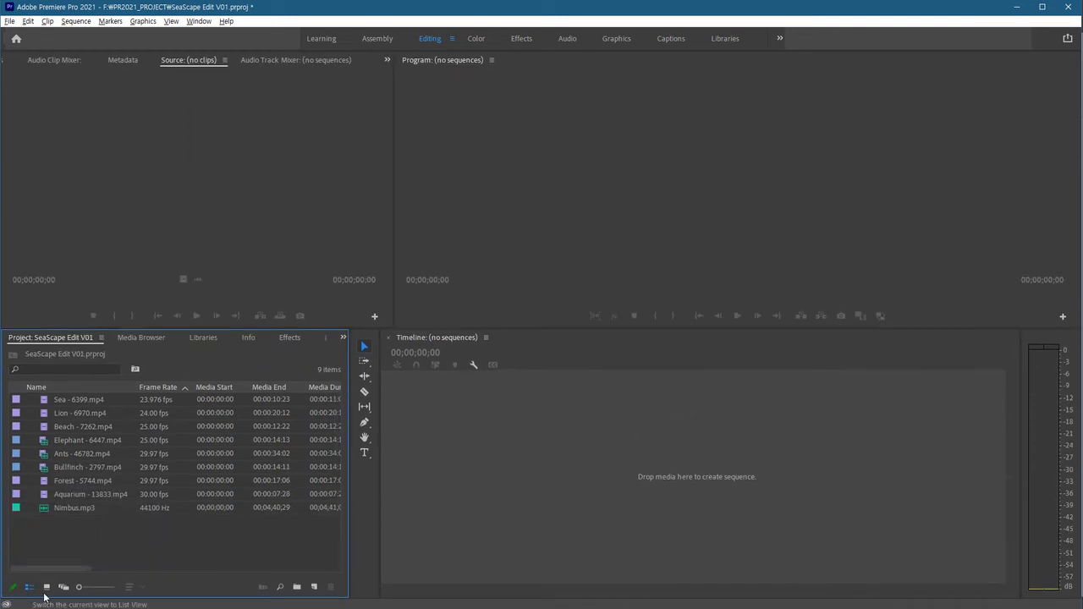
Step: Display the project media as thumbnails and open Elephant - 6447.mp4 in the Source Monitor
click(47, 587)
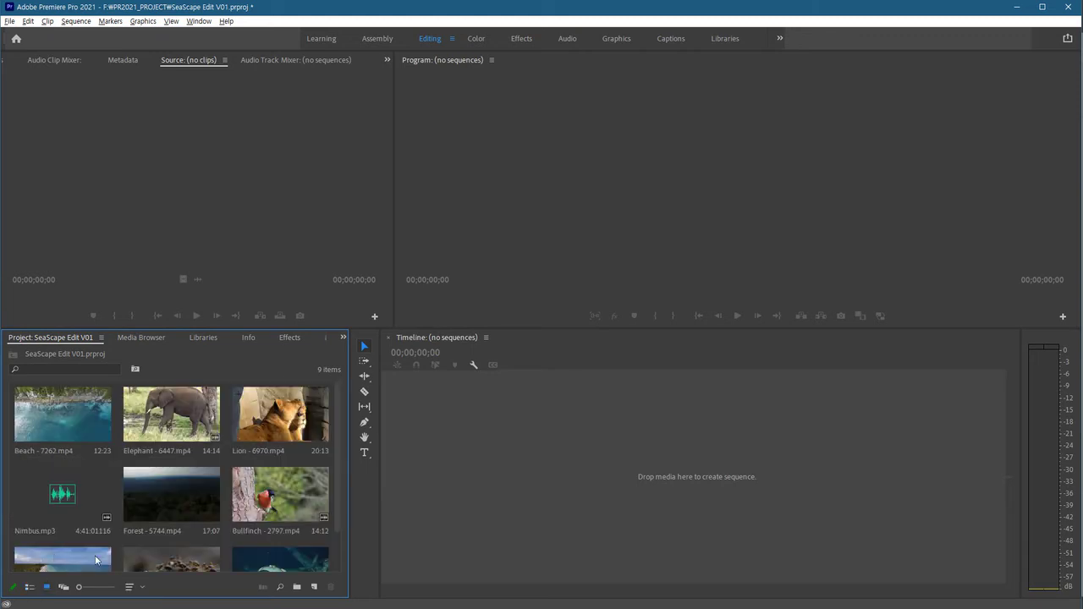
scroll(338, 461, down, 1)
scroll(340, 463, up, 1)
double_click(167, 416)
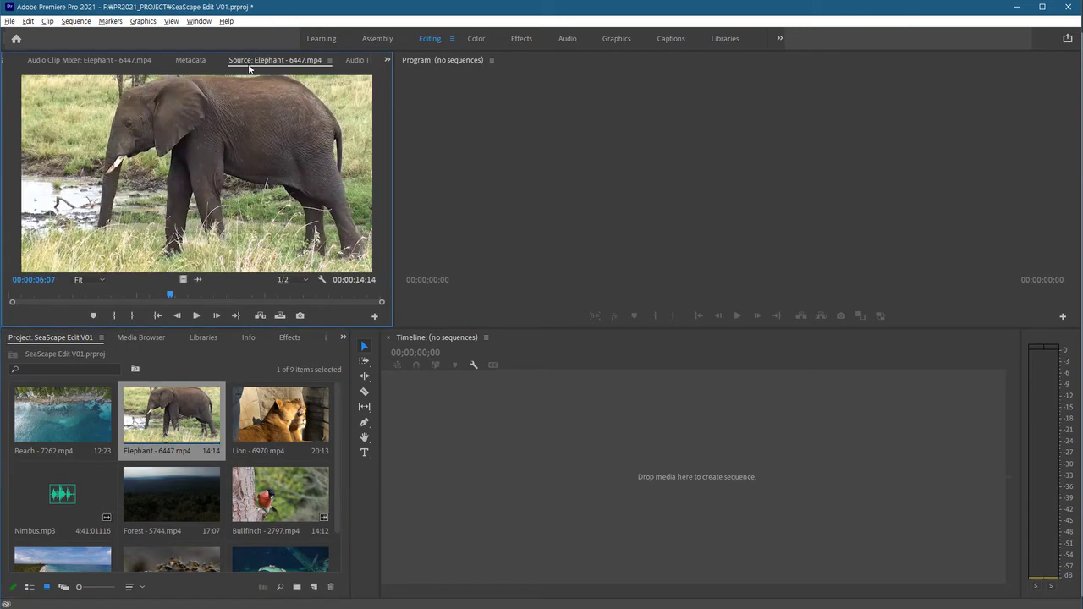
Step: Widen the Source Monitor, and activate the Program, Timeline and Project panels in turn
drag(393, 250, 463, 254)
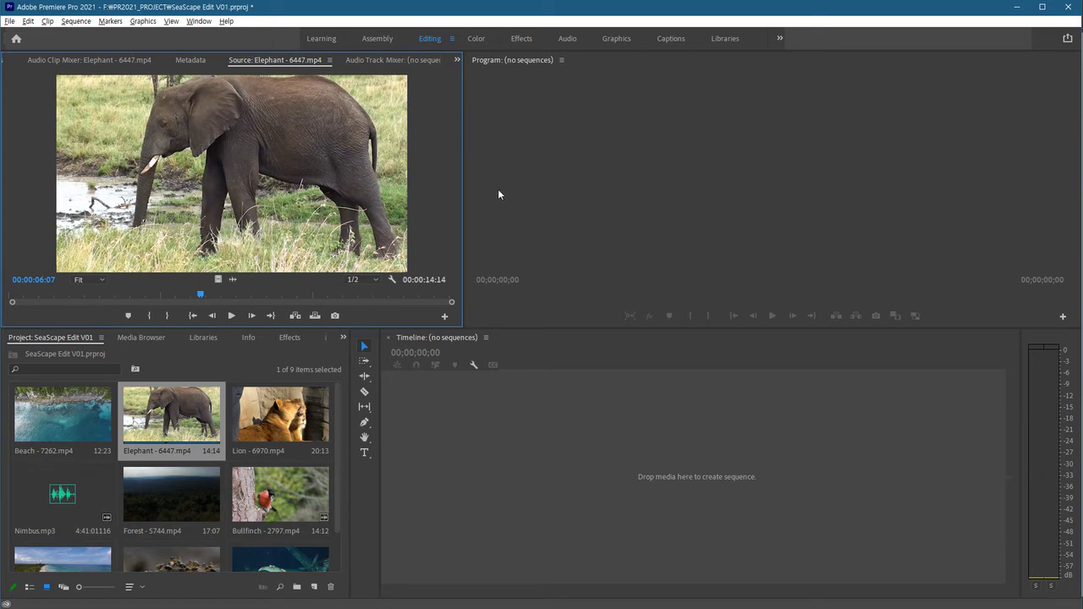
click(473, 113)
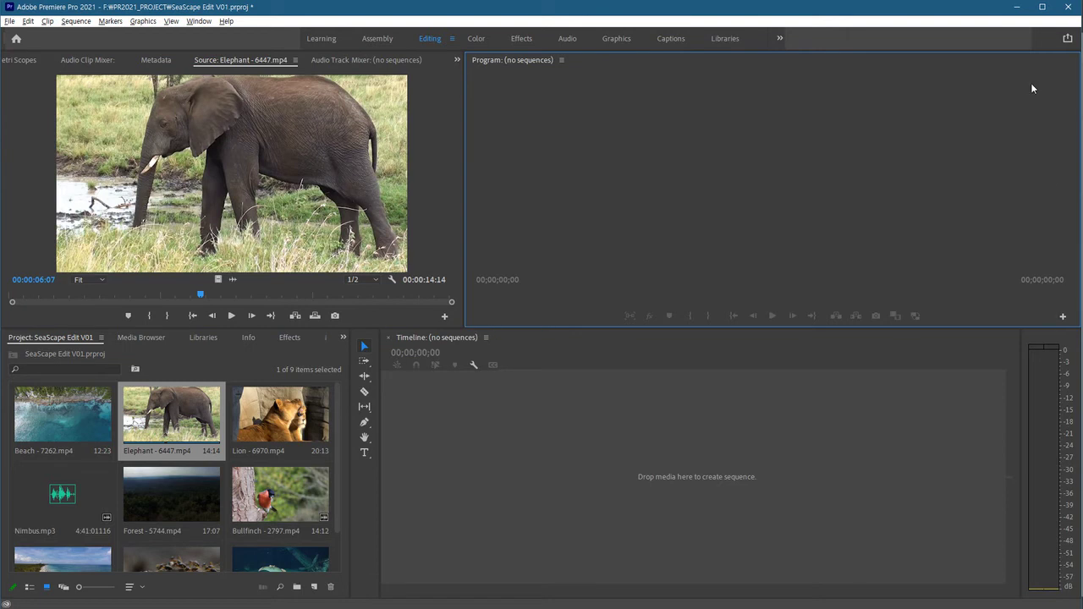
click(511, 423)
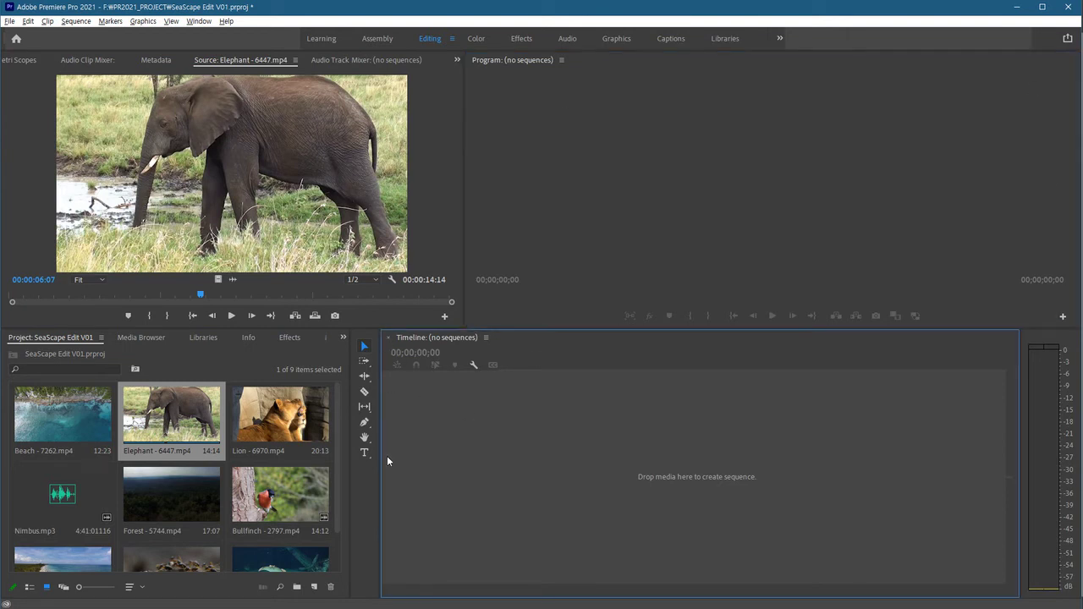
click(248, 367)
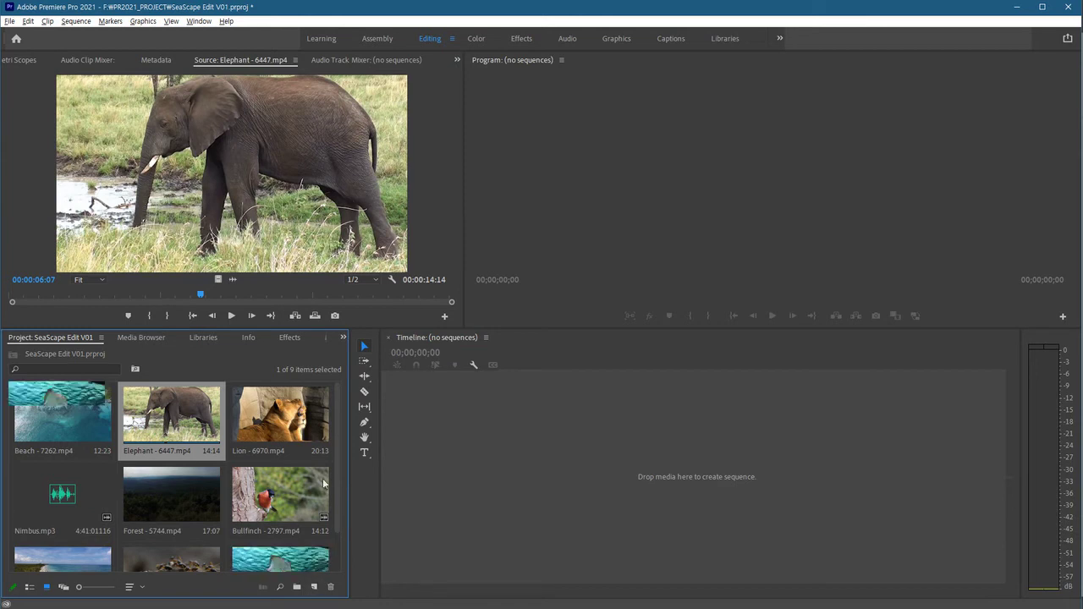
Step: Play and pause the elephant clip in the Source Monitor, scrubbing back to an earlier point in between
click(432, 188)
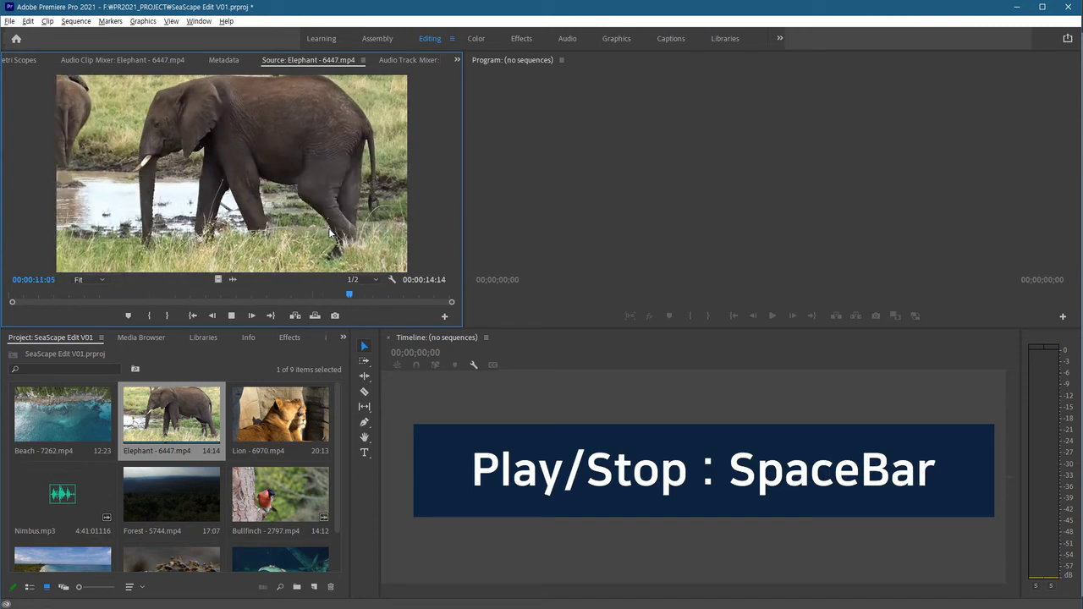
key(space)
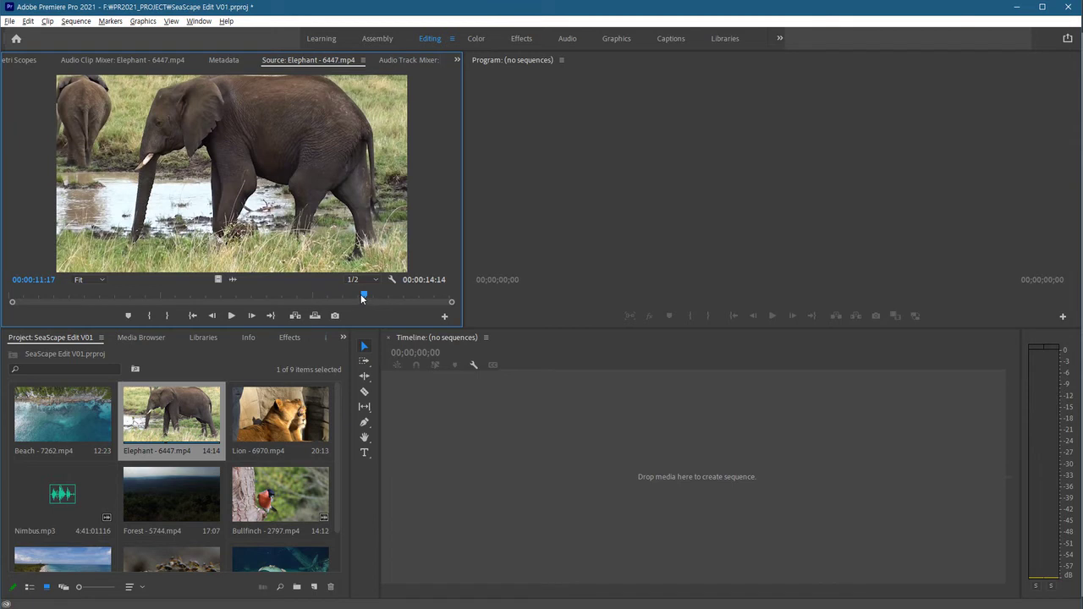
drag(361, 293, 103, 301)
key(space)
key(space)
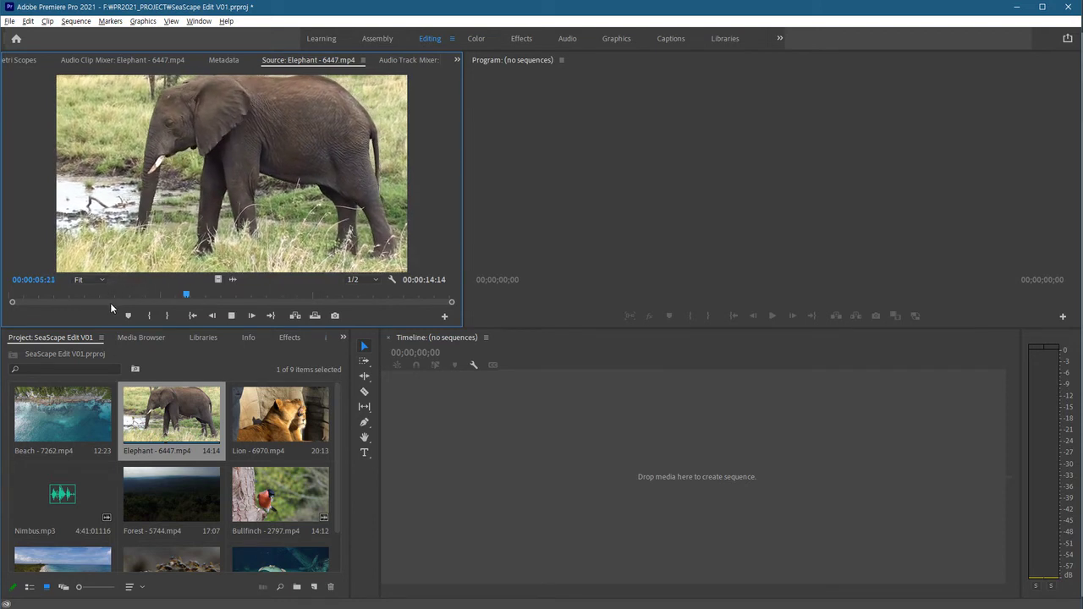
key(space)
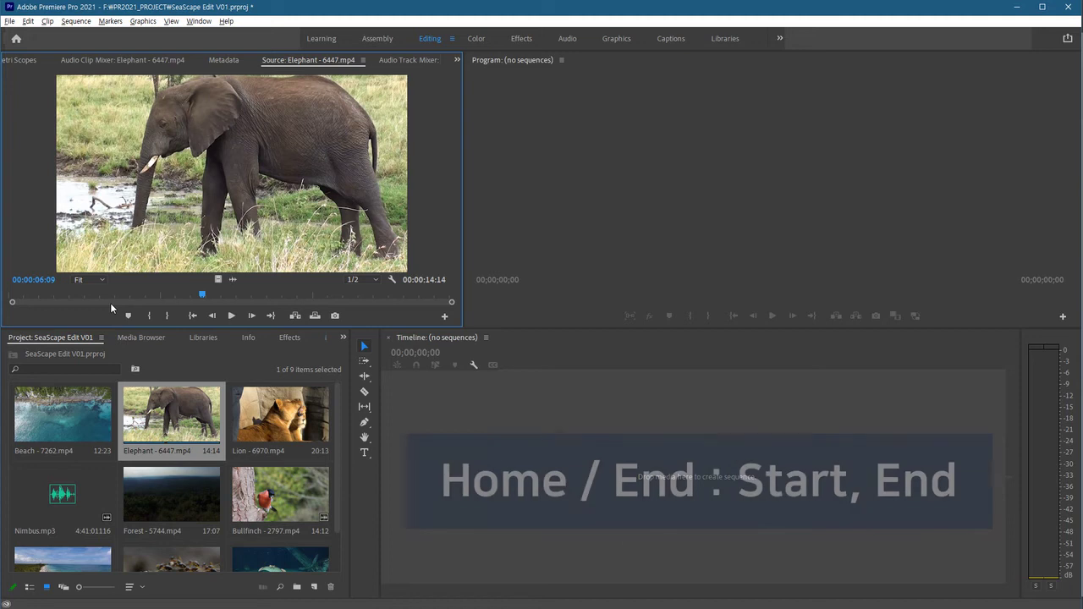
Step: Jump the elephant clip's playhead back and forth between the first and last frames
key(Home)
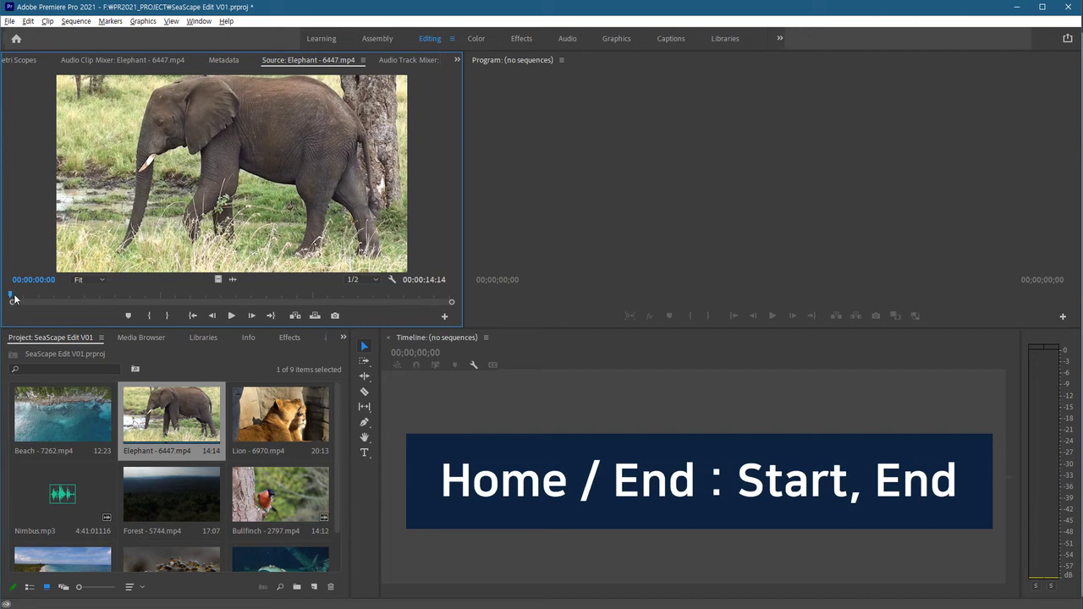
key(End)
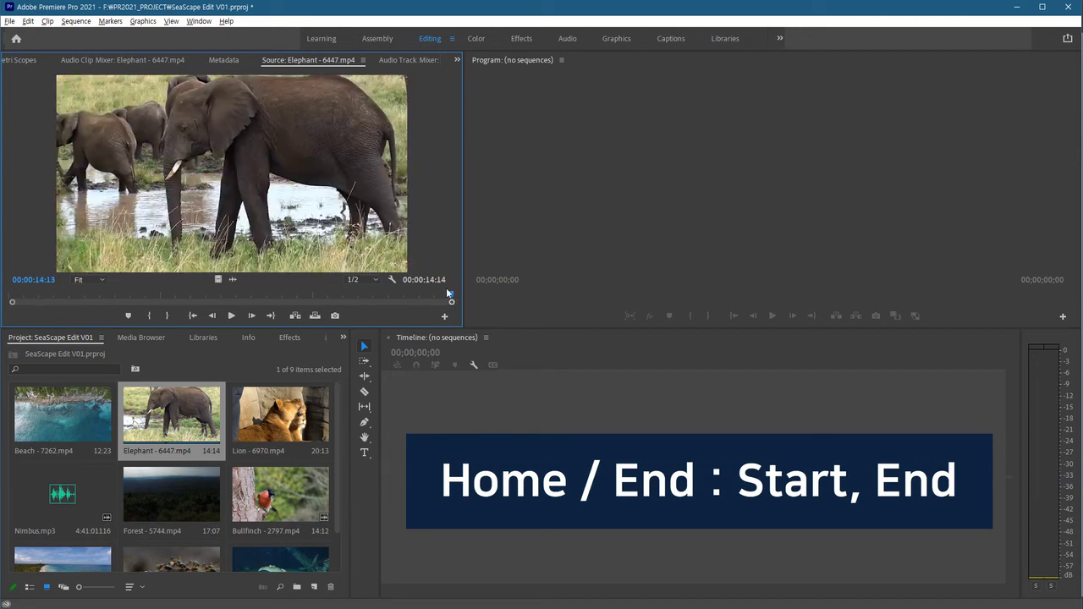
key(Home)
key(End)
key(Home)
key(End)
key(End)
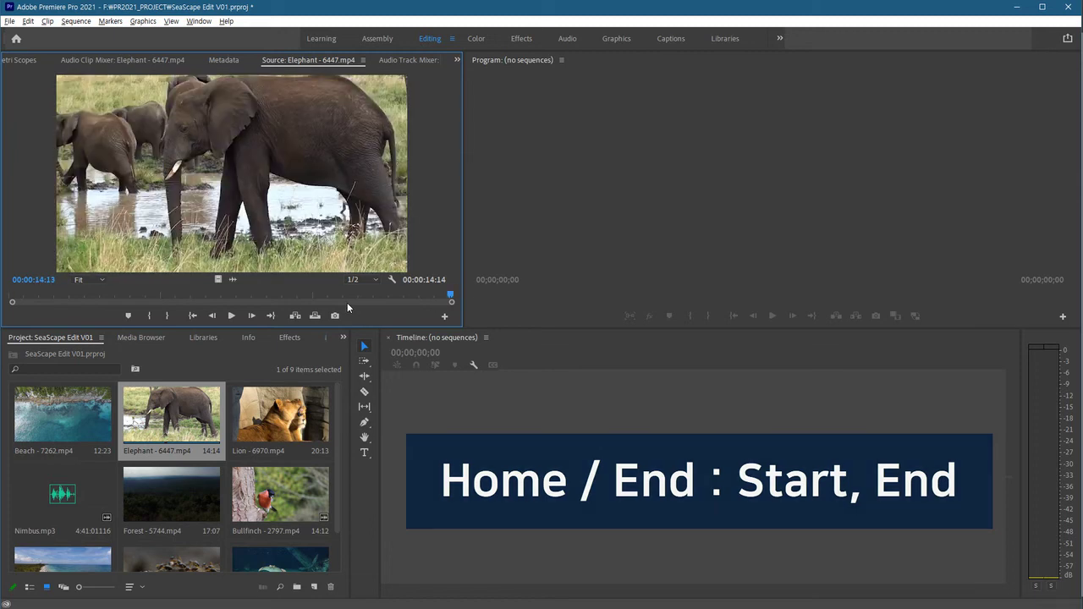
Step: Play the elephant clip from its first frame and stop playback
key(Home)
key(space)
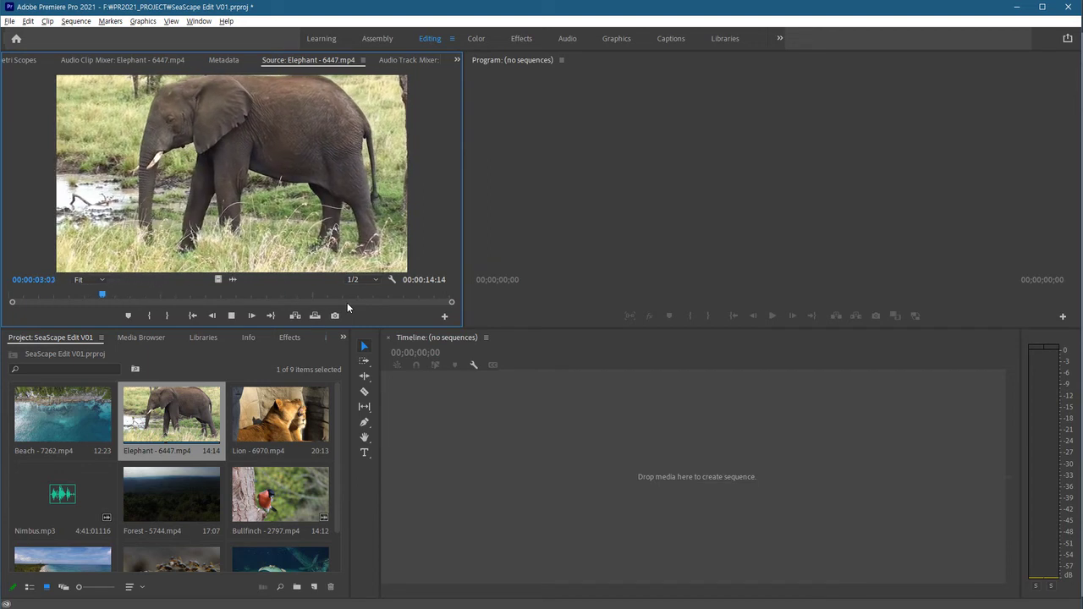
key(space)
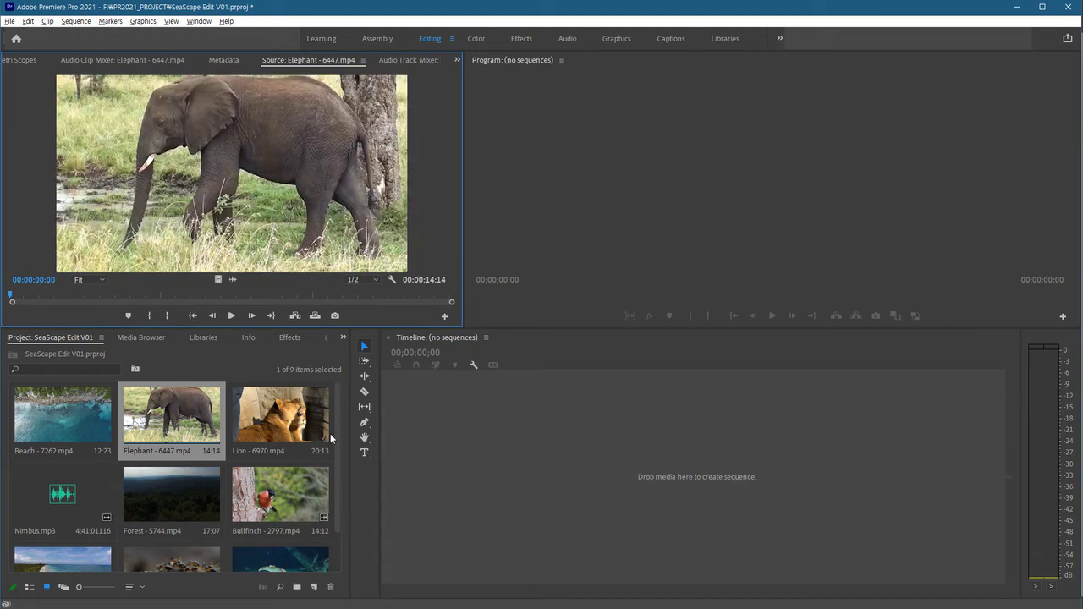
Step: Open Lion - 6970.mp4 in the Source Monitor, preview it and return the playhead to its start
double_click(314, 412)
key(space)
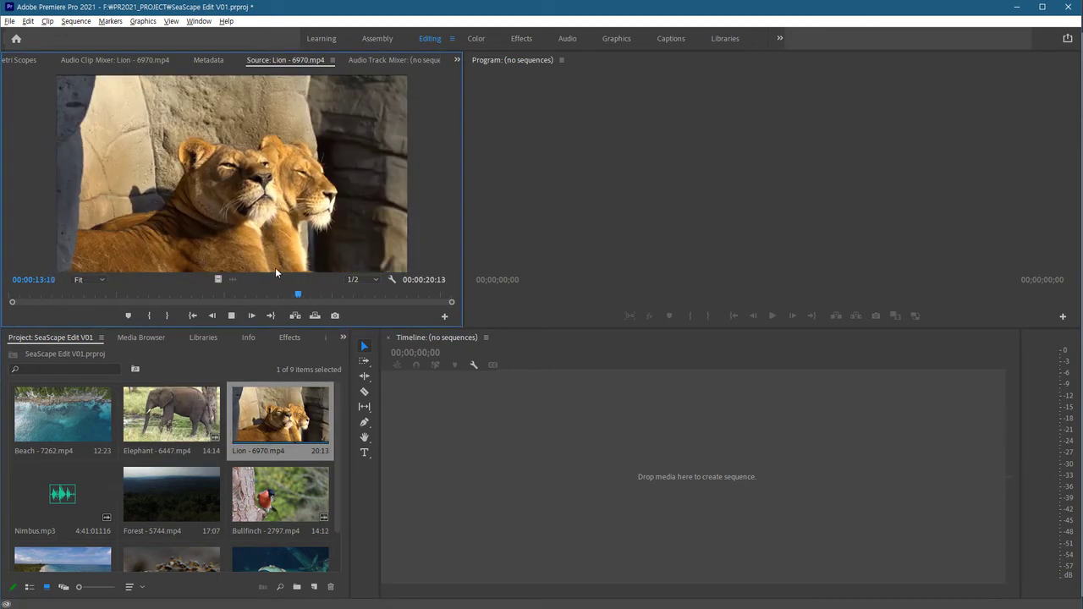
key(Home)
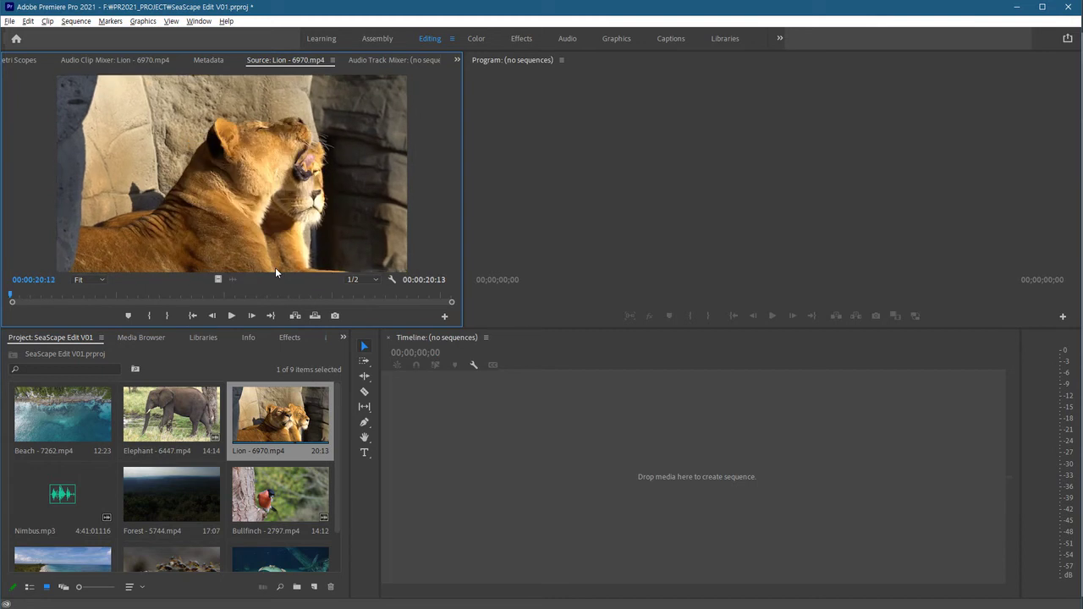
key(Home)
drag(135, 294, 141, 297)
key(Home)
Step: Advance through the lion clip from its start one frame at a time
key(Right)
key(Right)
key(Right)
key(Right)
key(Right)
key(Right)
key(Right)
key(Right)
key(Right)
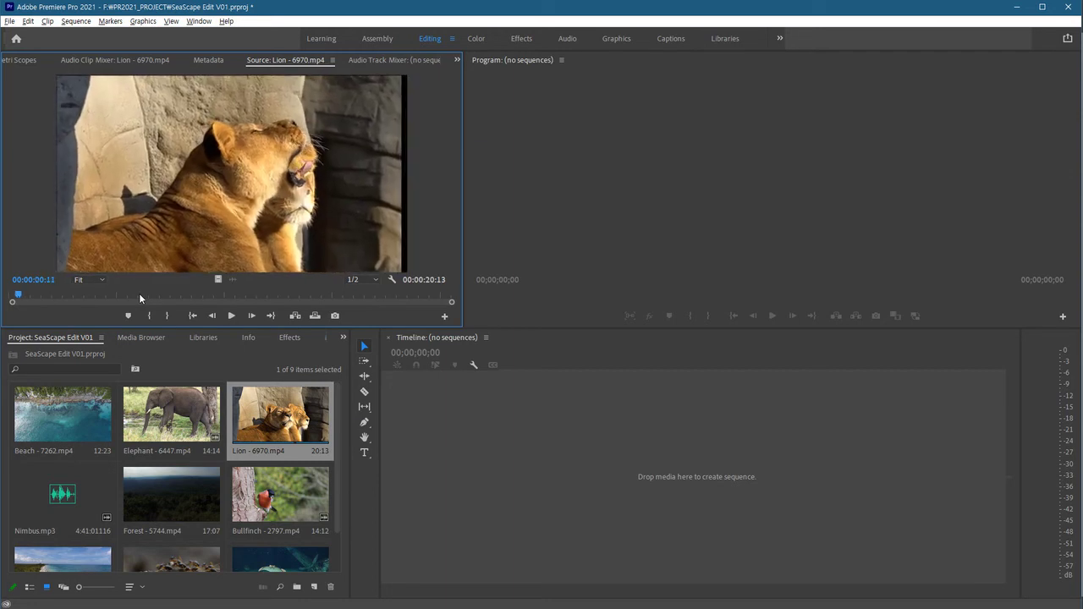
key(Right)
key(Right)
key(Right)
key(Right)
key(Right)
key(Right)
key(Right)
key(Right)
key(Right)
key(Right)
key(Right)
key(Right)
Step: Place the lion clip's playhead about 6 seconds in and move it forward and back by single frames
click(139, 295)
key(Right)
key(Right)
key(Right)
key(Right)
key(Left)
key(Left)
key(Left)
key(Left)
key(Left)
key(Left)
key(Left)
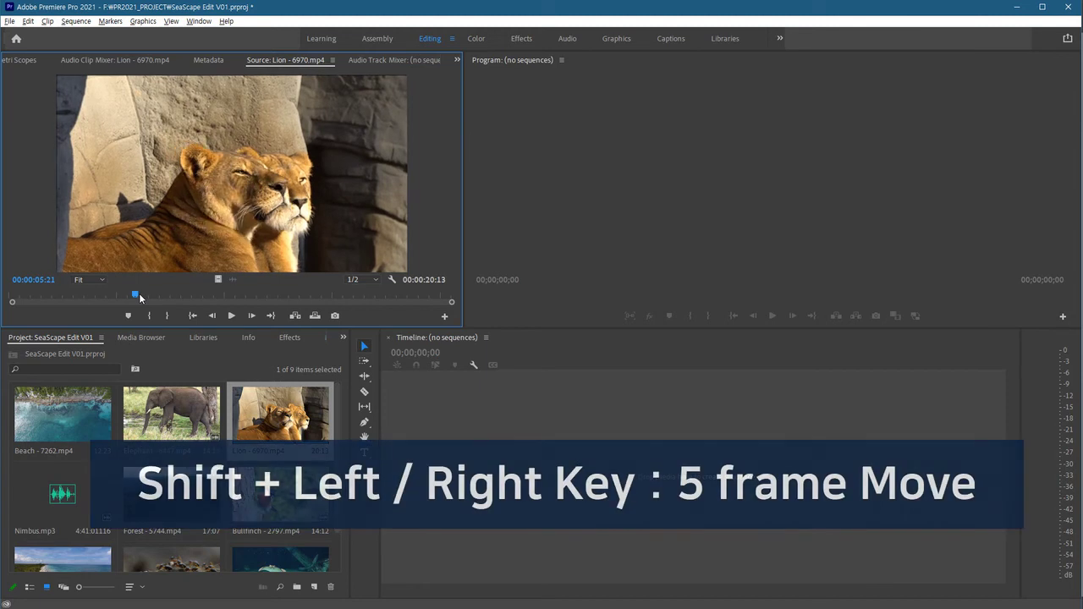
Step: Move the lion clip's playhead forward and back in five-frame jumps
key(shift+Right)
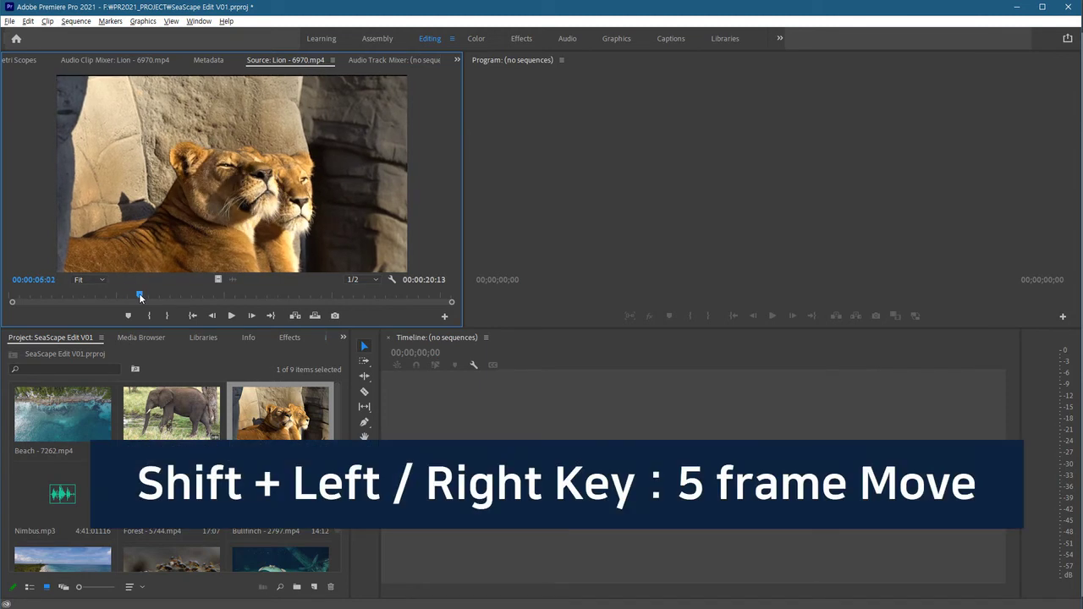
key(shift+Right)
key(shift+Right)
key(shift+Right)
key(shift+Right)
key(shift+Right)
key(shift+Left)
key(shift+Left)
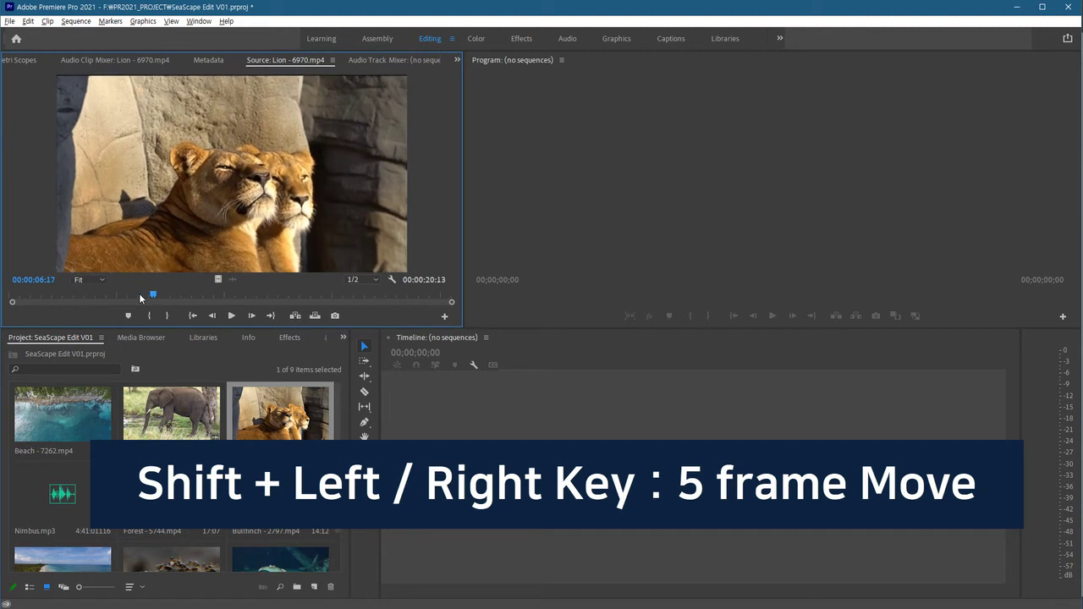
Step: Keep shifting the lion clip's playhead back and forth five frames at a time around the 6-second mark
key(shift+Left)
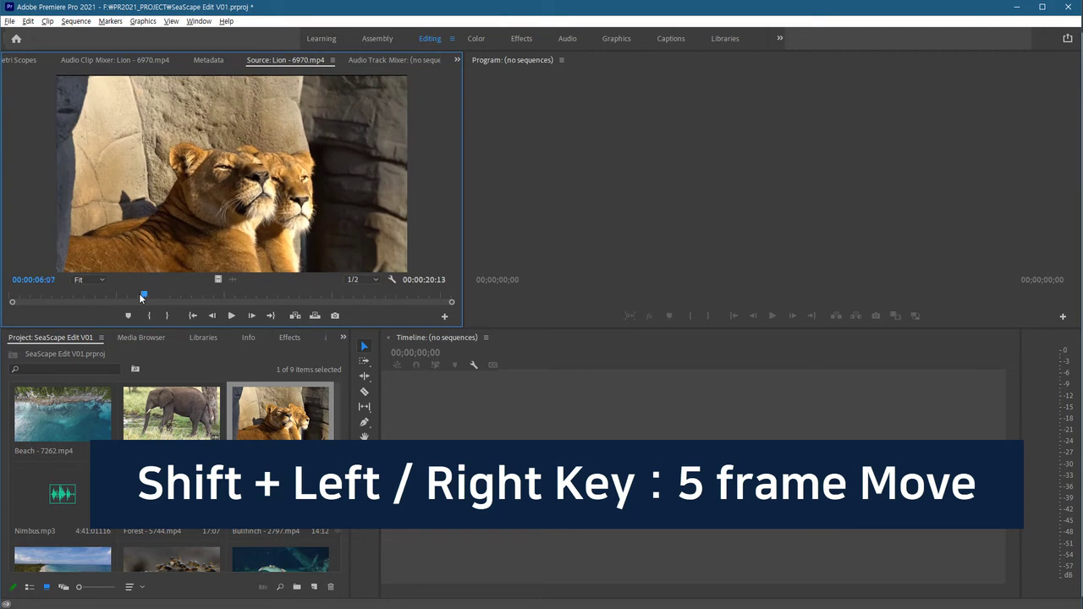
key(shift+Right)
key(shift+Right)
key(shift+Right)
key(shift+Right)
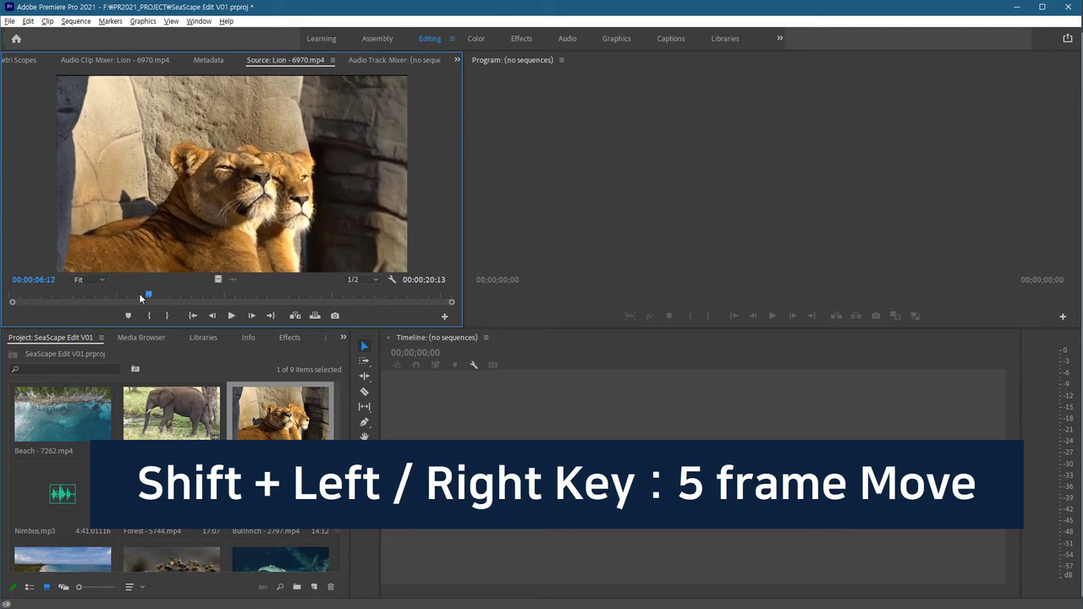
key(shift+Left)
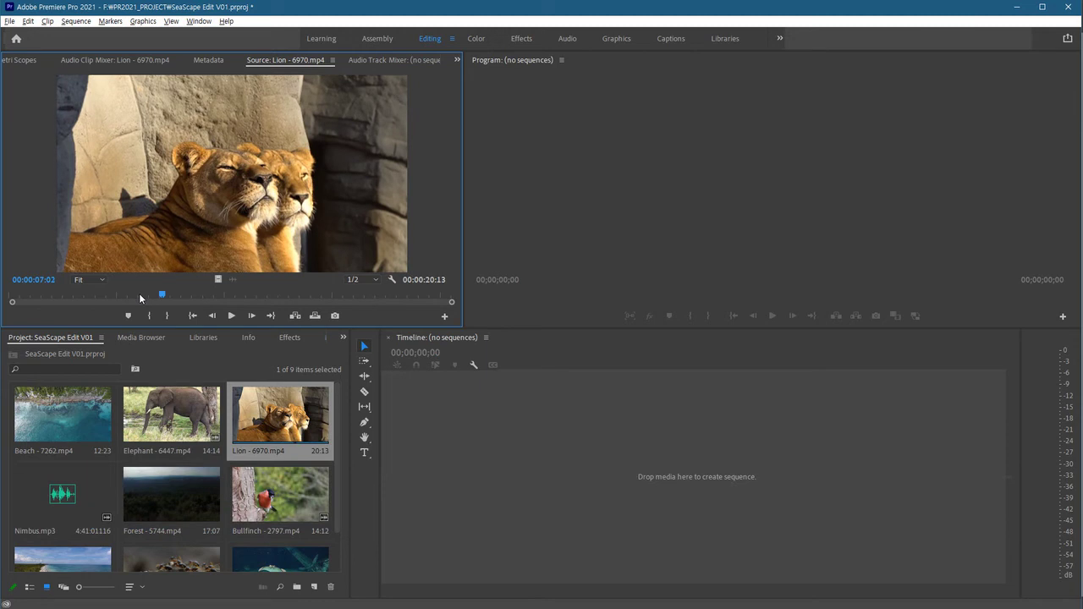
Step: Step the lion clip's playhead forward and back by single frames just past 7 seconds, stopping at 00:00:07:04
key(Right)
key(Right)
key(Right)
key(Left)
key(Left)
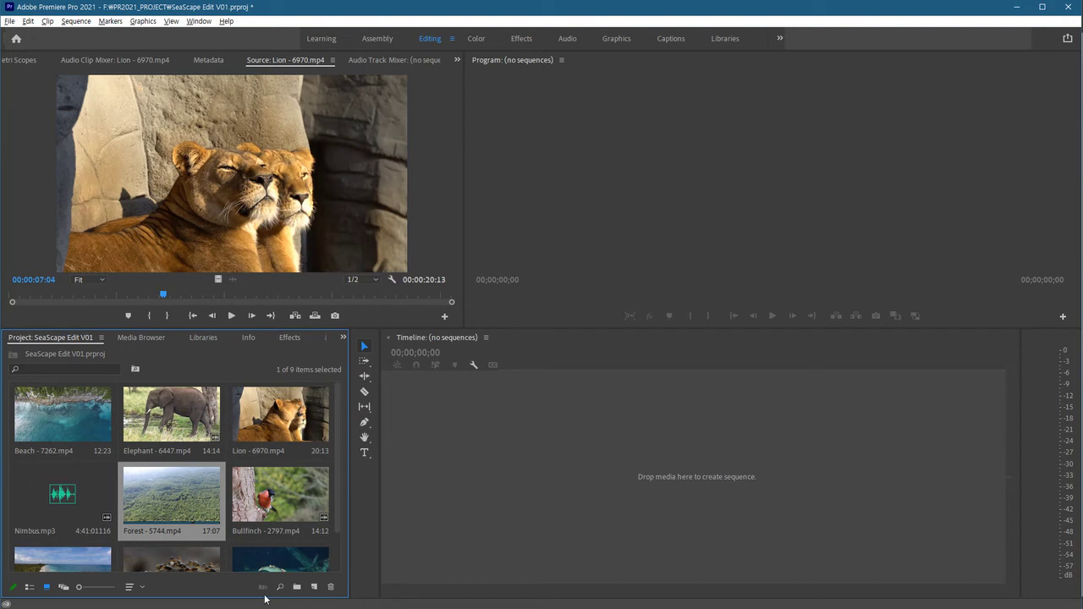
Step: Begin creating a new sequence in the project and position its settings dialog over the workspace
drag(335, 501, 335, 590)
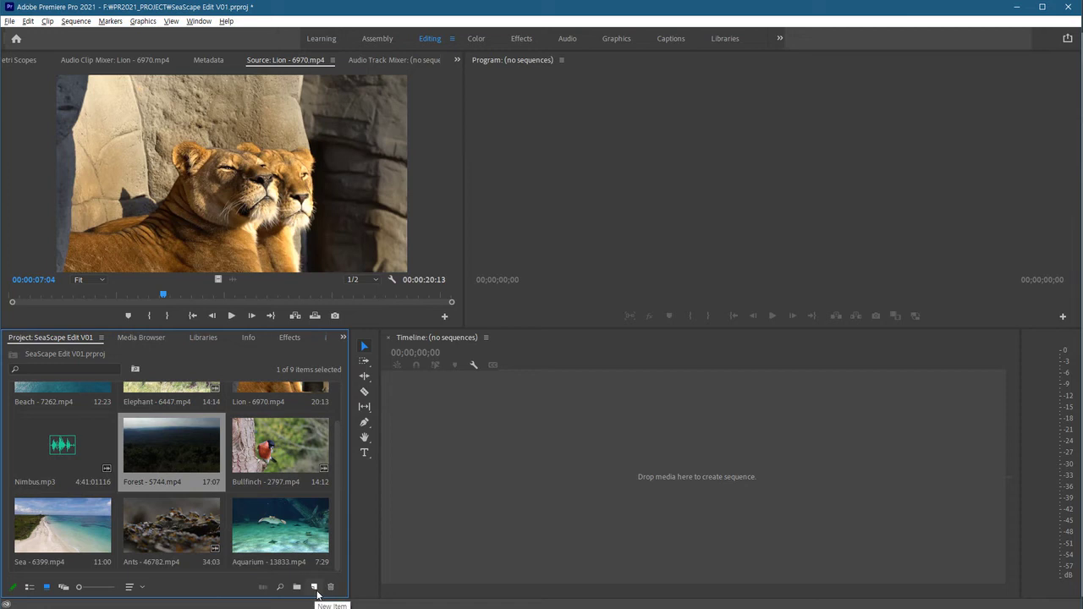
click(314, 587)
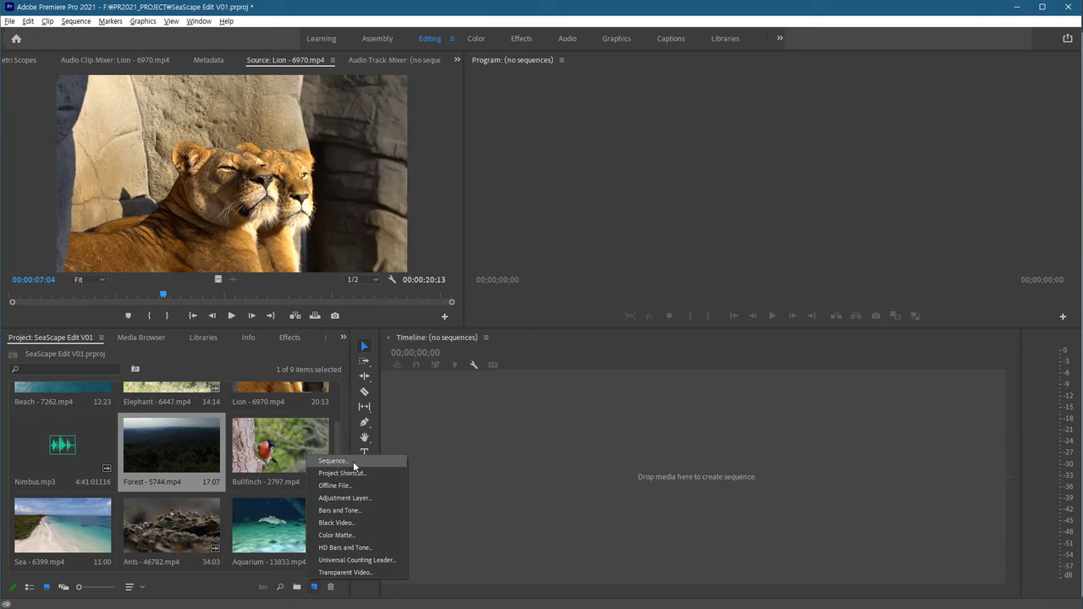
click(9, 21)
mouse_move(25, 34)
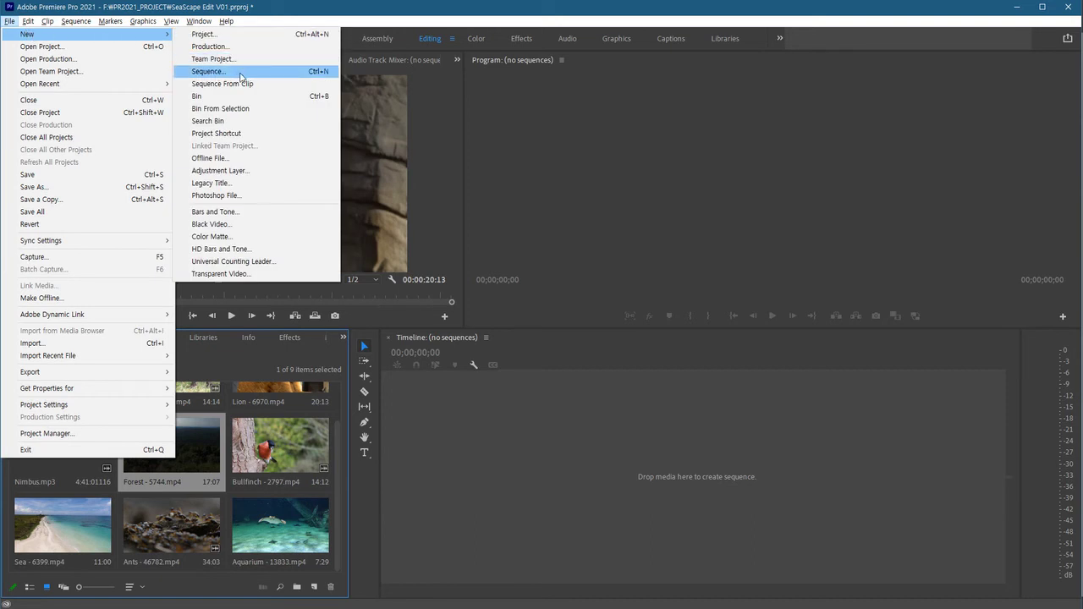
click(341, 15)
click(314, 587)
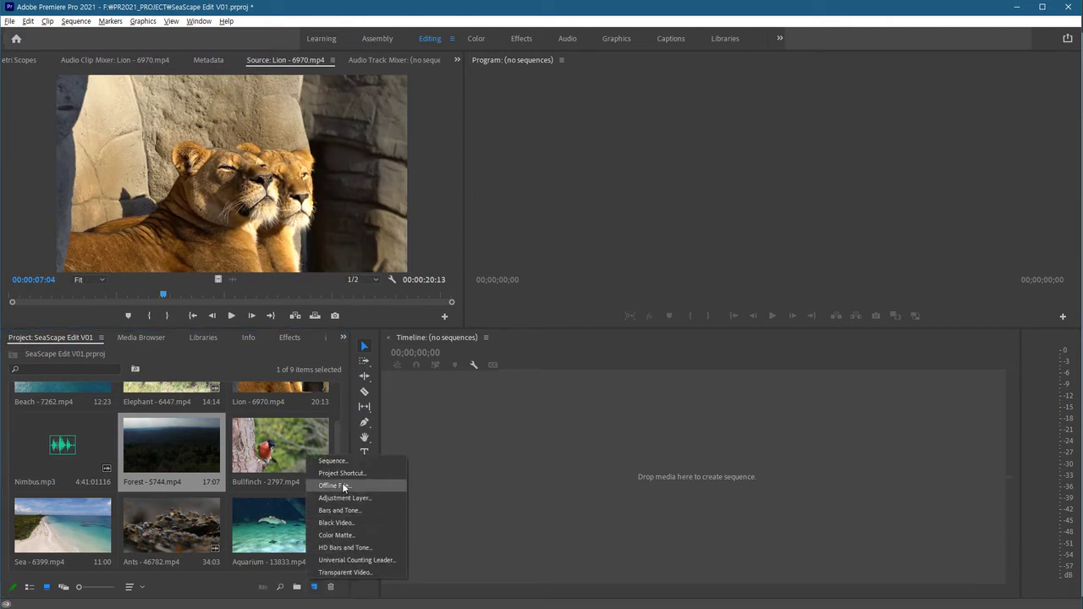
click(345, 463)
drag(500, 102, 428, 103)
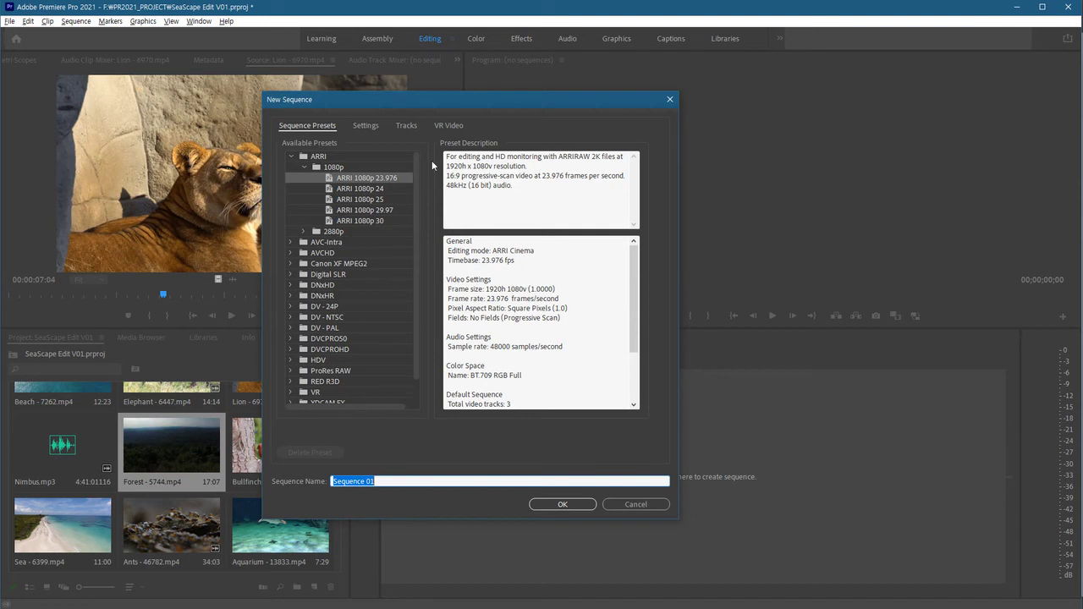
drag(439, 102, 413, 110)
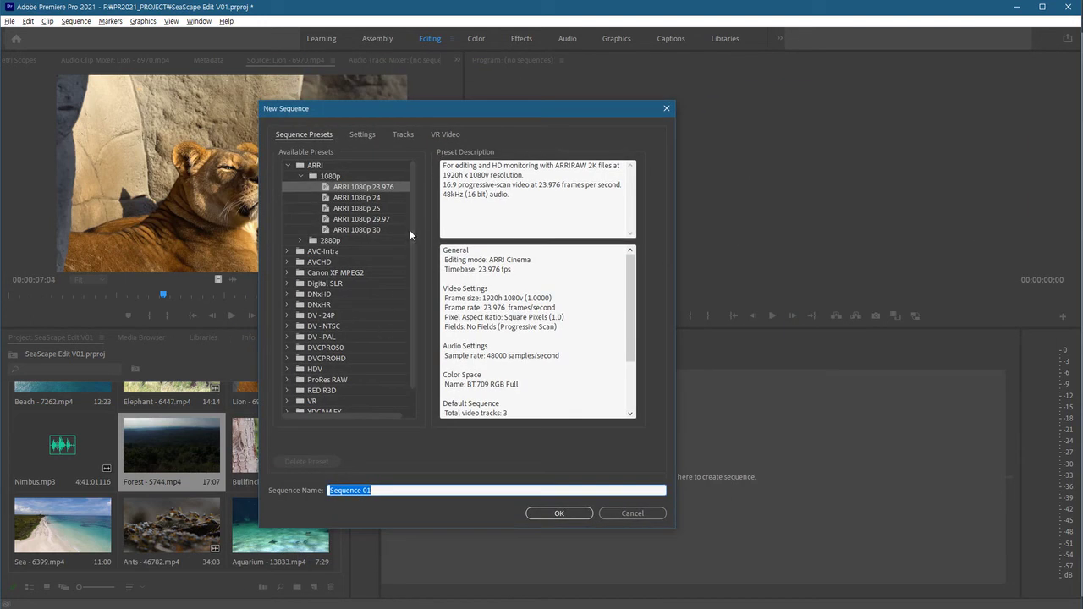
Step: Browse the ARRI 1080p and DNxHD sequence presets and select DNX SQ 720p 59.94
click(357, 198)
click(364, 219)
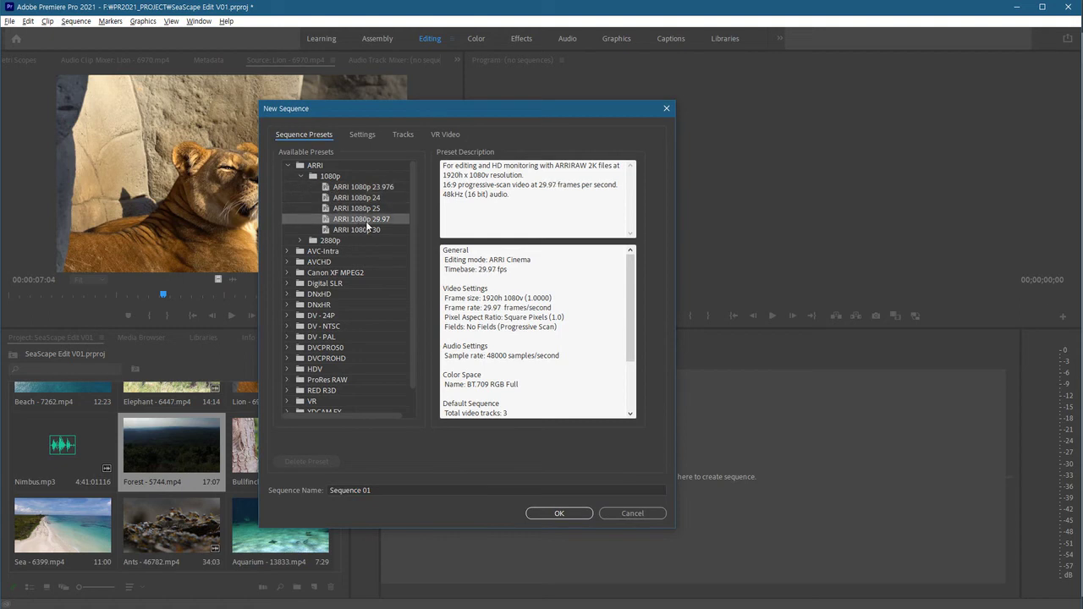
click(328, 319)
click(342, 337)
scroll(360, 349, down, 5)
click(300, 267)
click(354, 299)
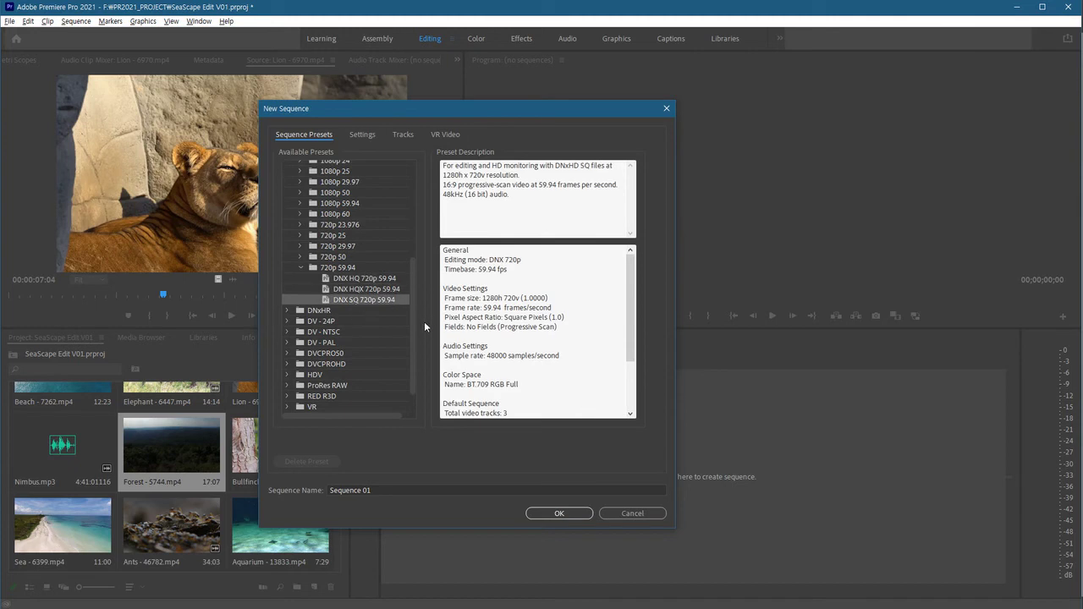
drag(414, 330, 412, 179)
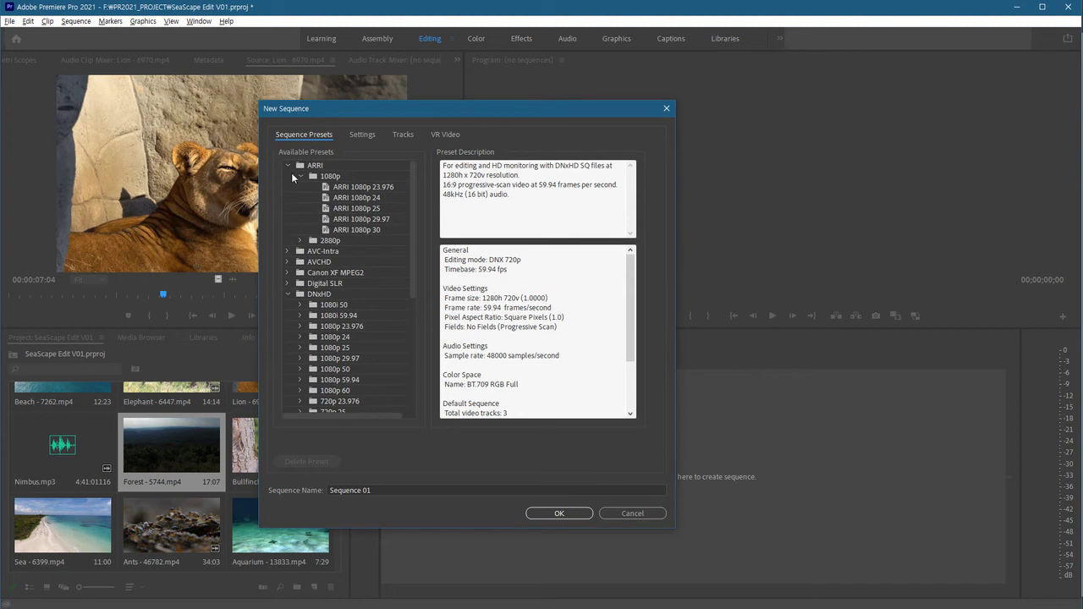
Step: Switch the new sequence's editing mode to Custom
click(361, 134)
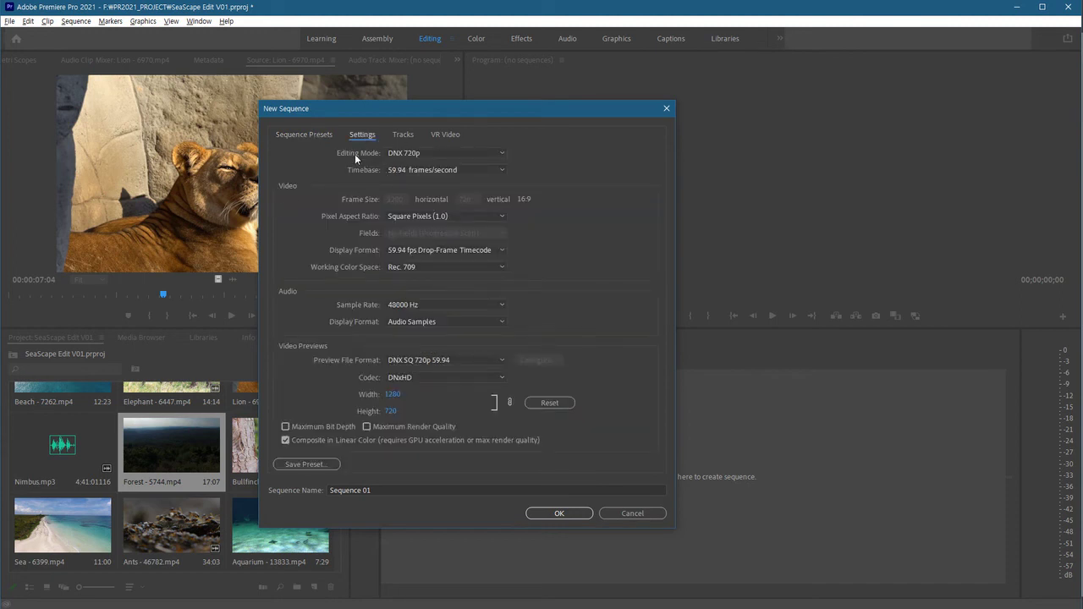
click(500, 154)
drag(503, 291, 497, 180)
click(424, 166)
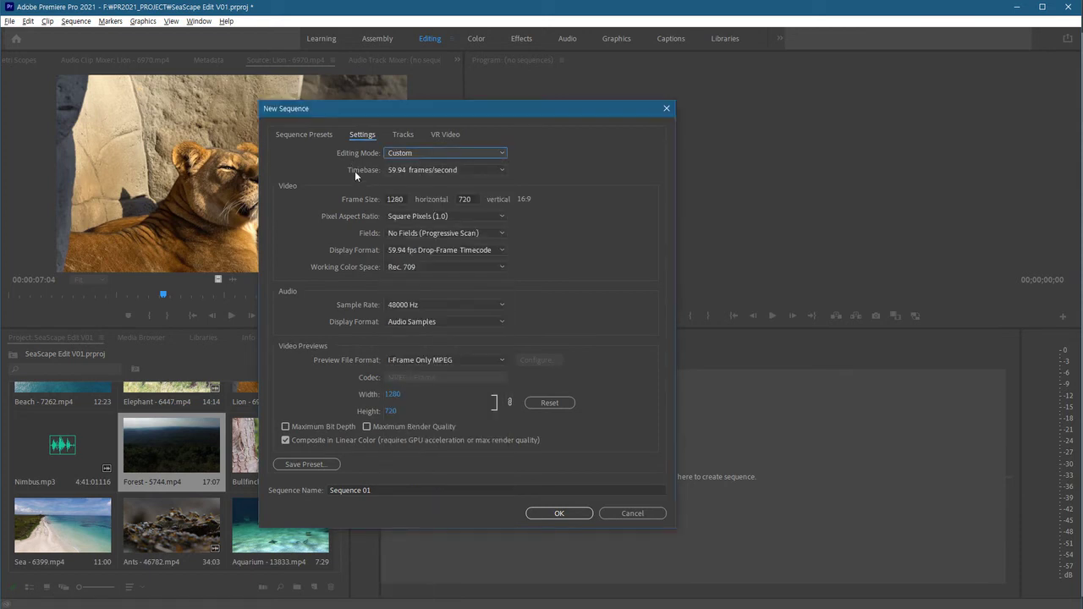
Step: Try timebases of 24.00 and 59.94 frames/second, and set the sequence's timebase to 29.97 frames/second
click(458, 167)
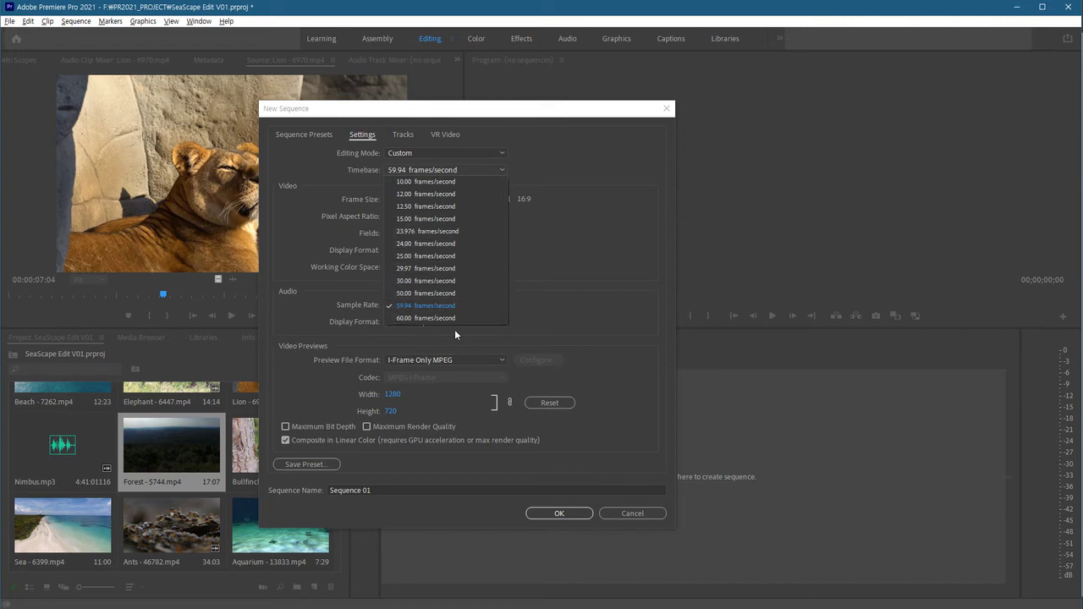
click(412, 233)
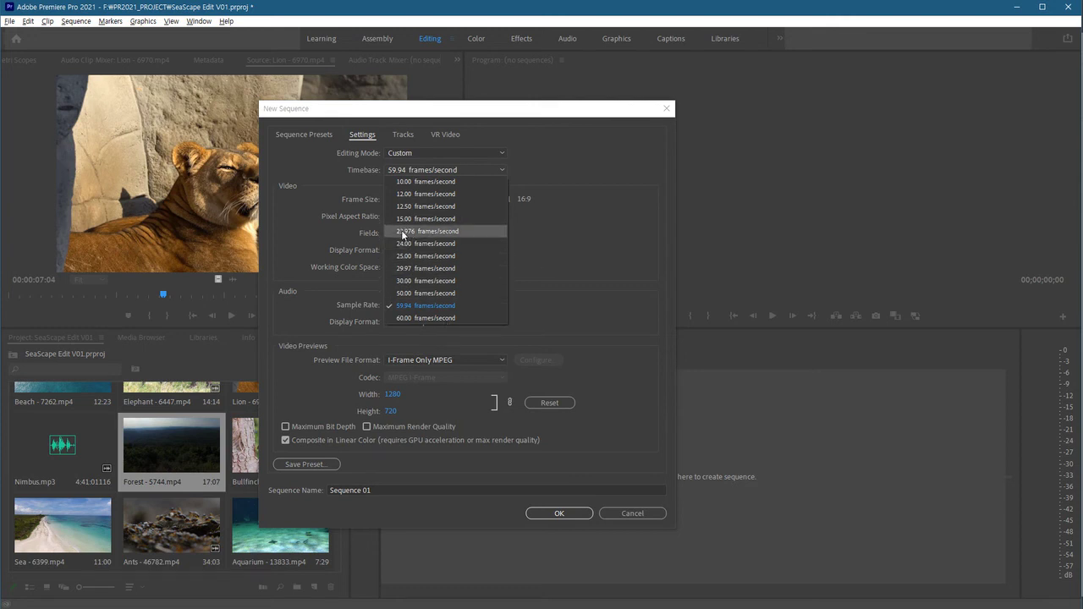
click(410, 171)
click(418, 243)
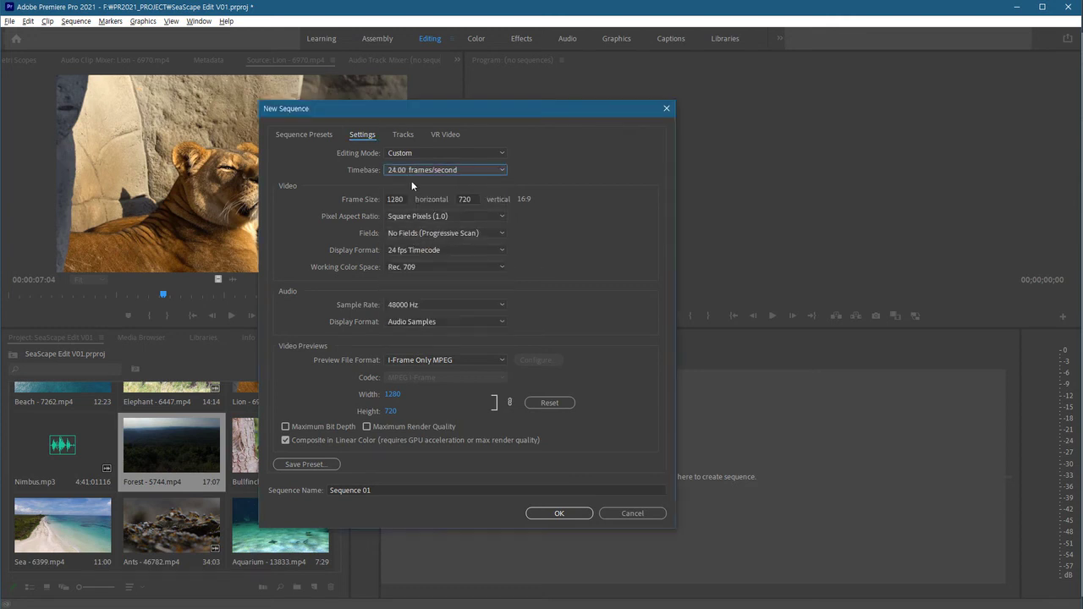
click(428, 172)
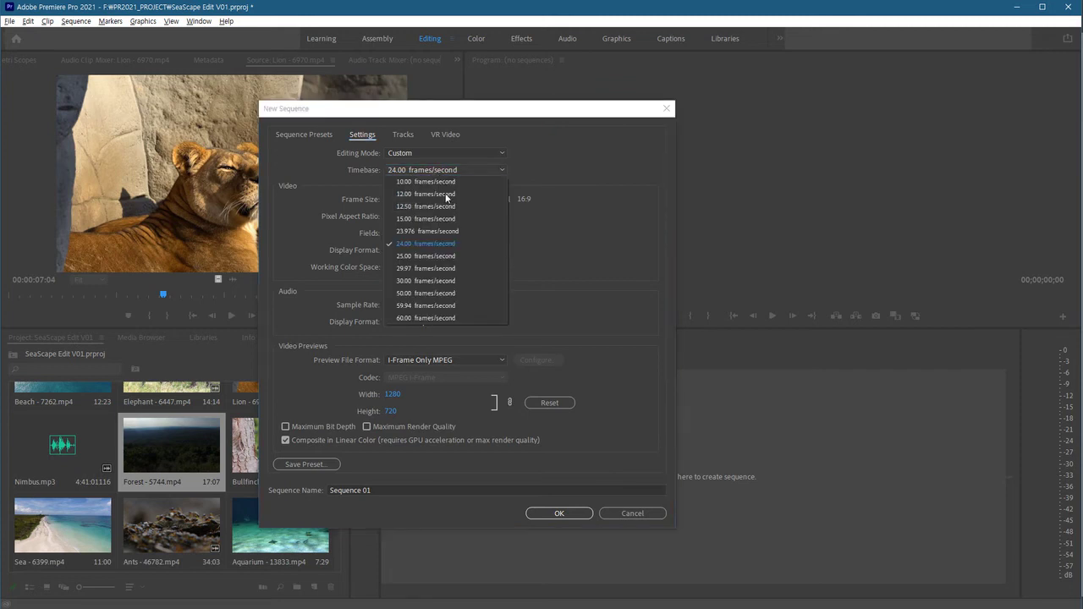
click(452, 268)
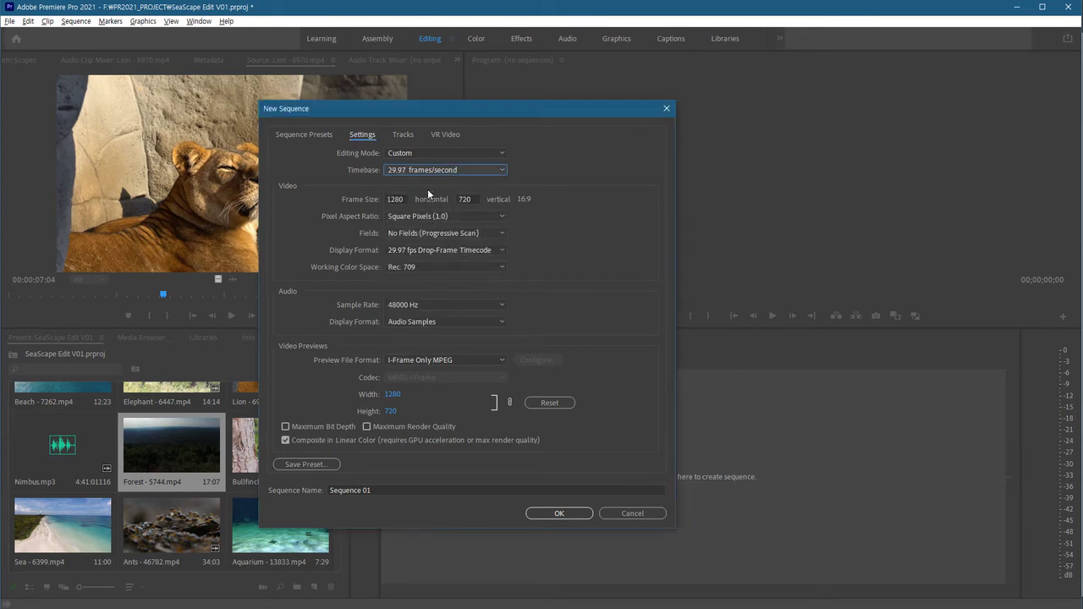
click(421, 170)
click(435, 305)
click(412, 171)
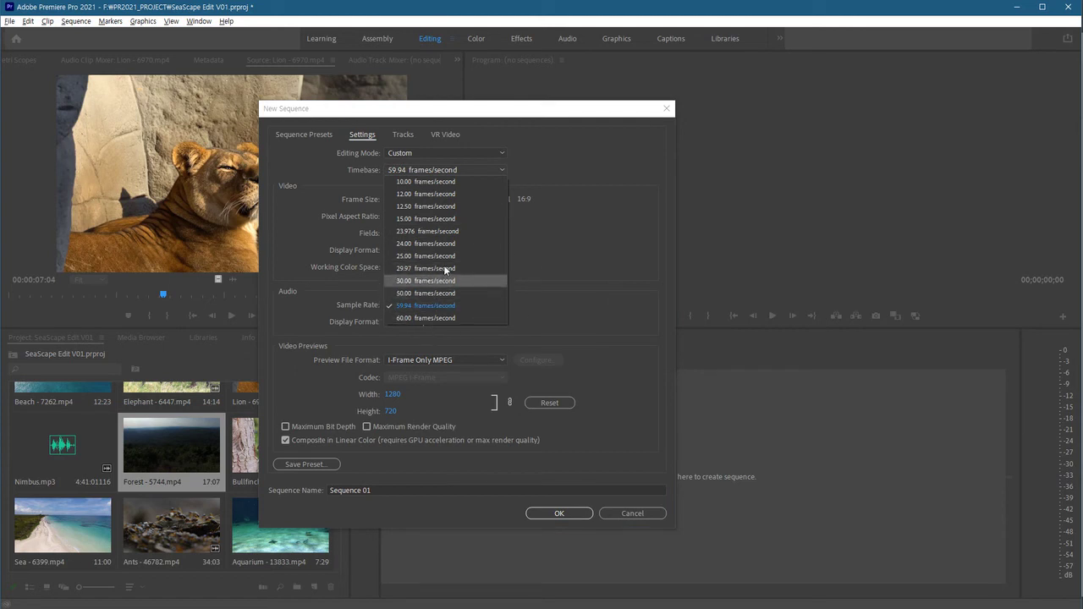
key(Escape)
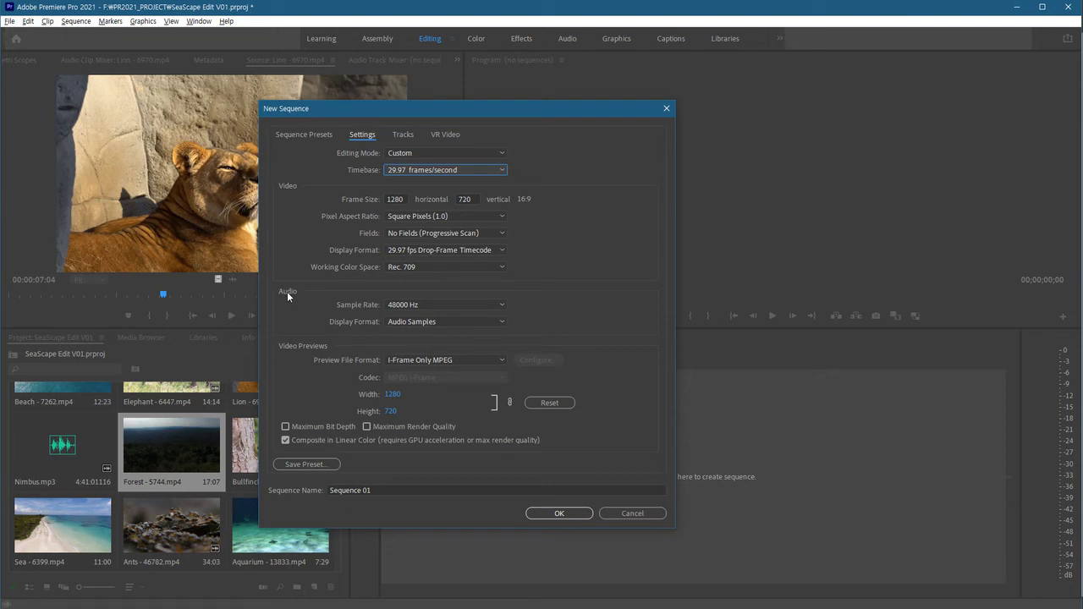
Step: Set the sequence's frame size to 1920 horizontal by 1080 vertical
drag(415, 115, 702, 93)
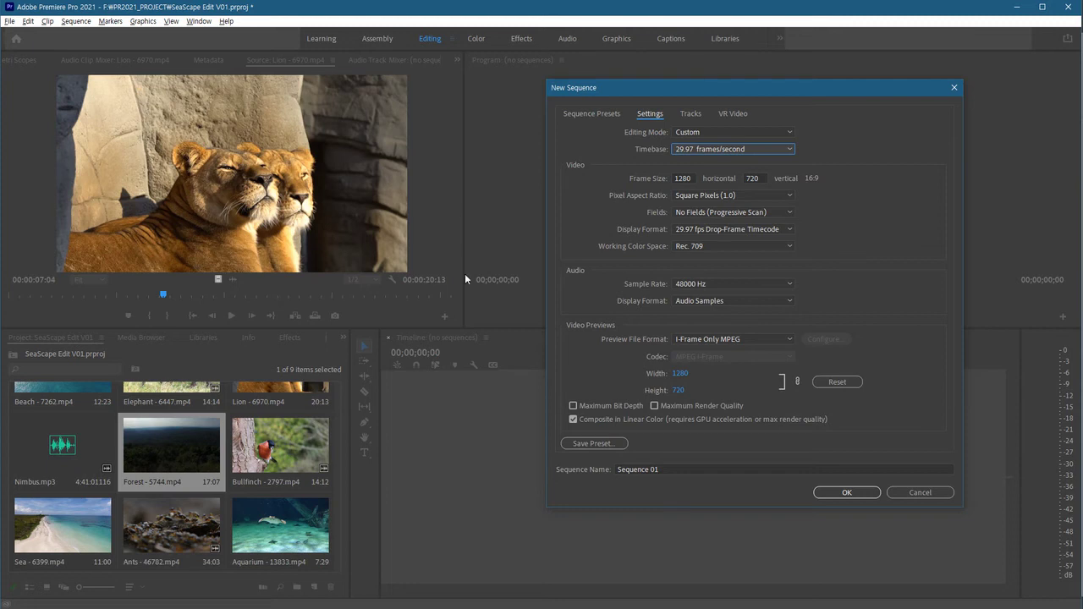
drag(736, 88, 669, 112)
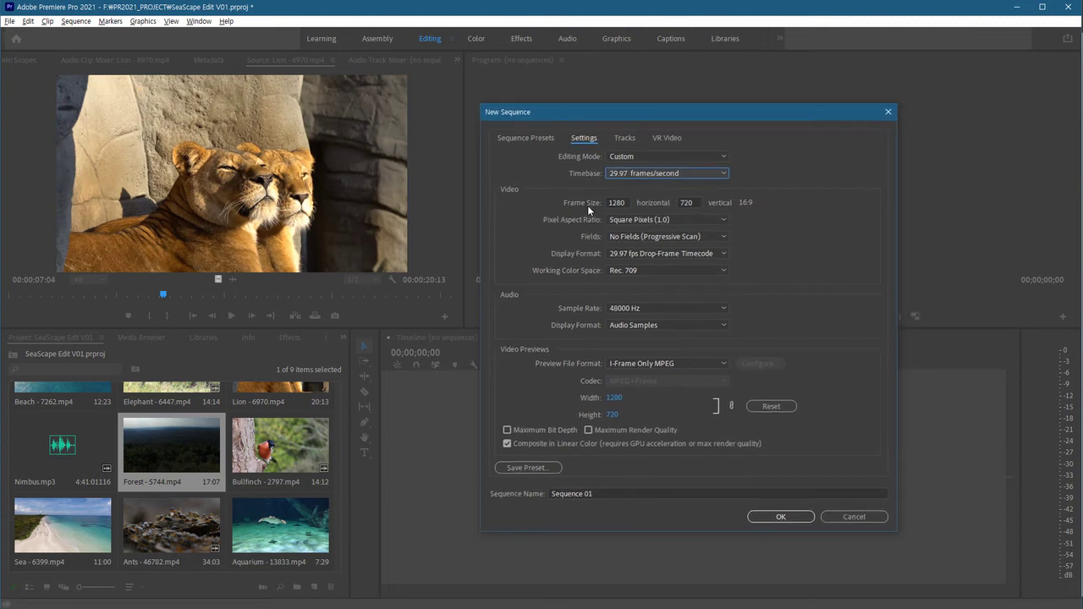
double_click(623, 203)
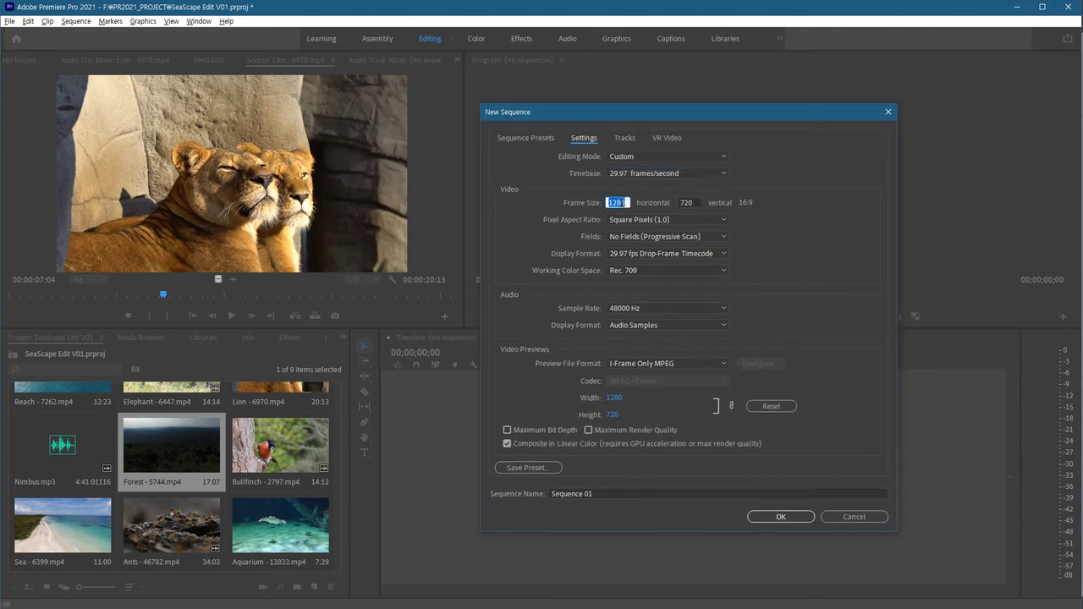
text(1920)
double_click(692, 202)
text(1080)
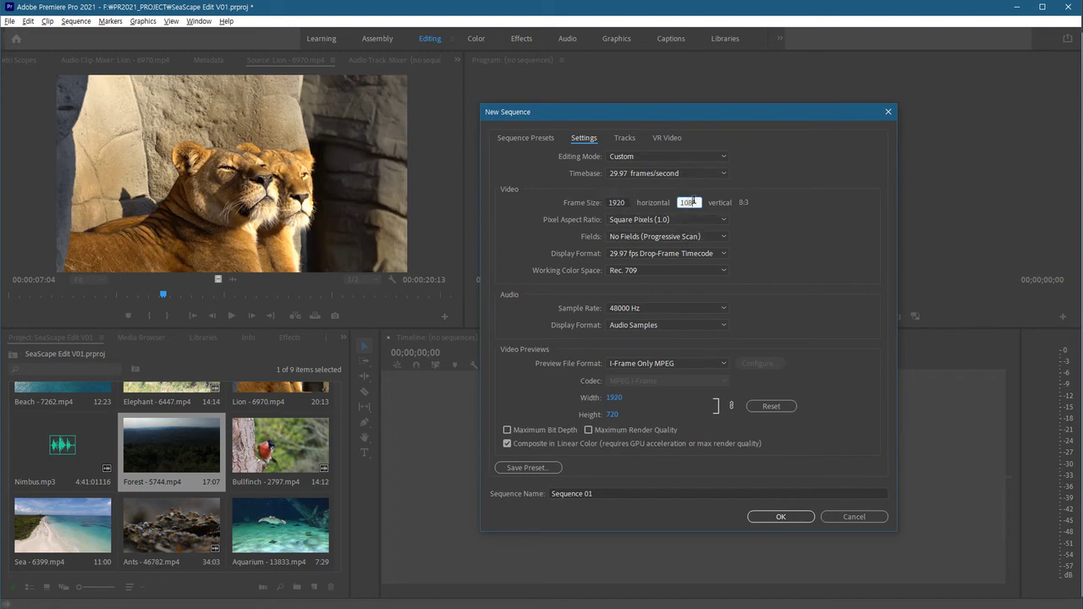
click(624, 202)
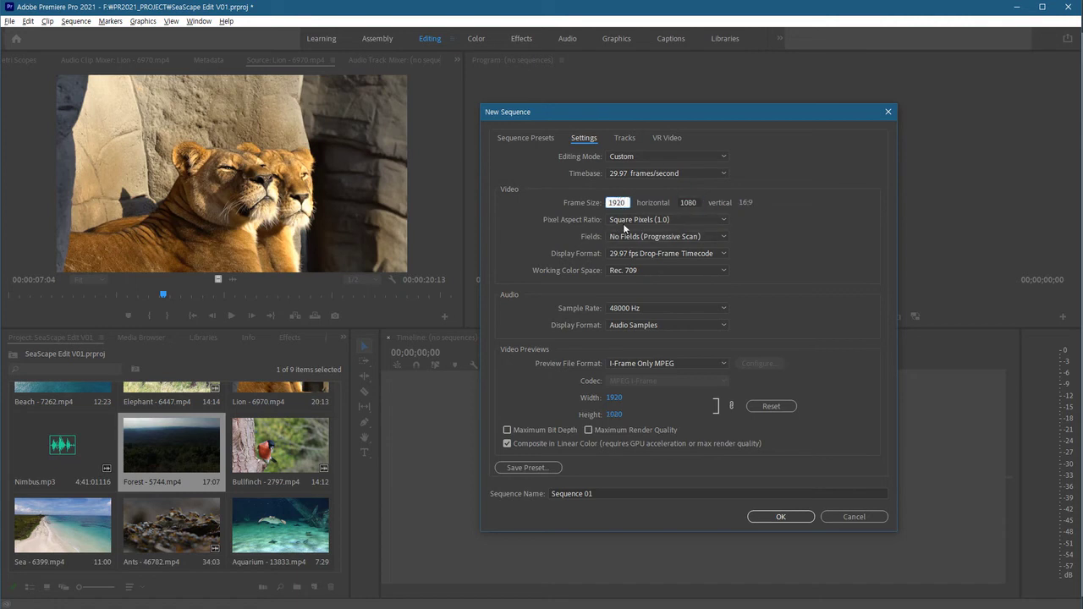
Step: Review the sequence's horizontal and vertical frame size values and the available timebase options
double_click(617, 203)
click(689, 202)
double_click(623, 202)
click(630, 174)
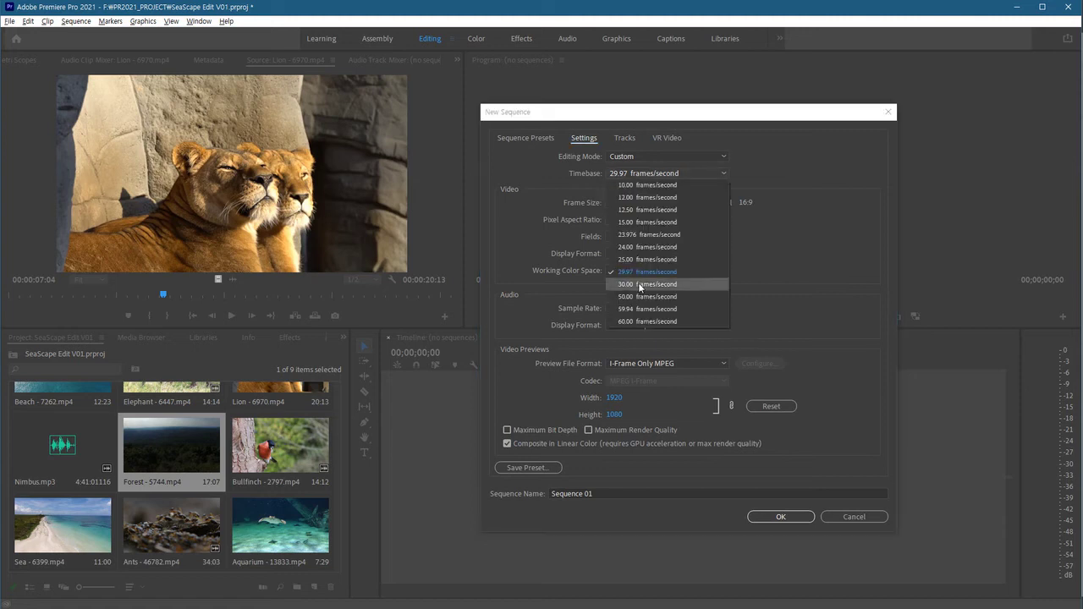
click(587, 203)
click(616, 203)
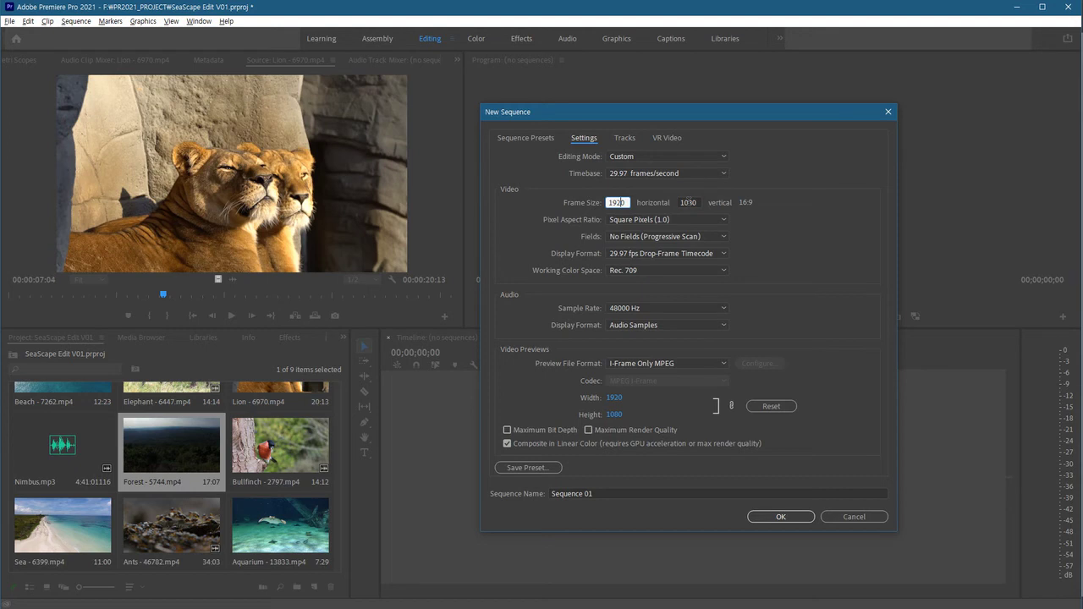
double_click(624, 202)
double_click(697, 200)
click(558, 222)
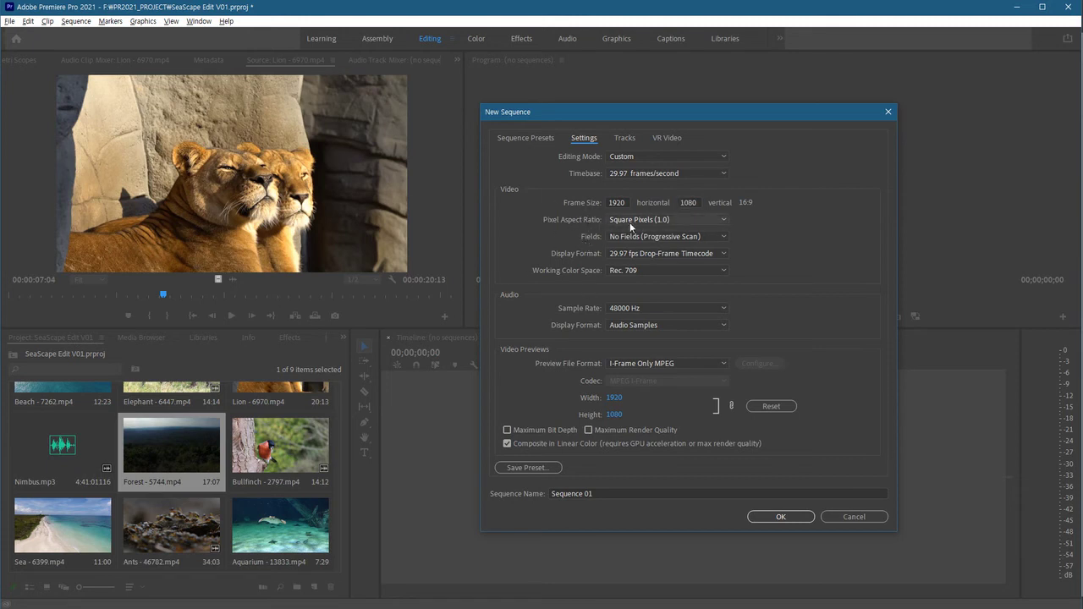
Step: Choose Square Pixels (1.0), No Fields (Progressive Scan) and the Rec. 709 working color space for the sequence
click(632, 220)
click(635, 229)
click(604, 236)
click(629, 245)
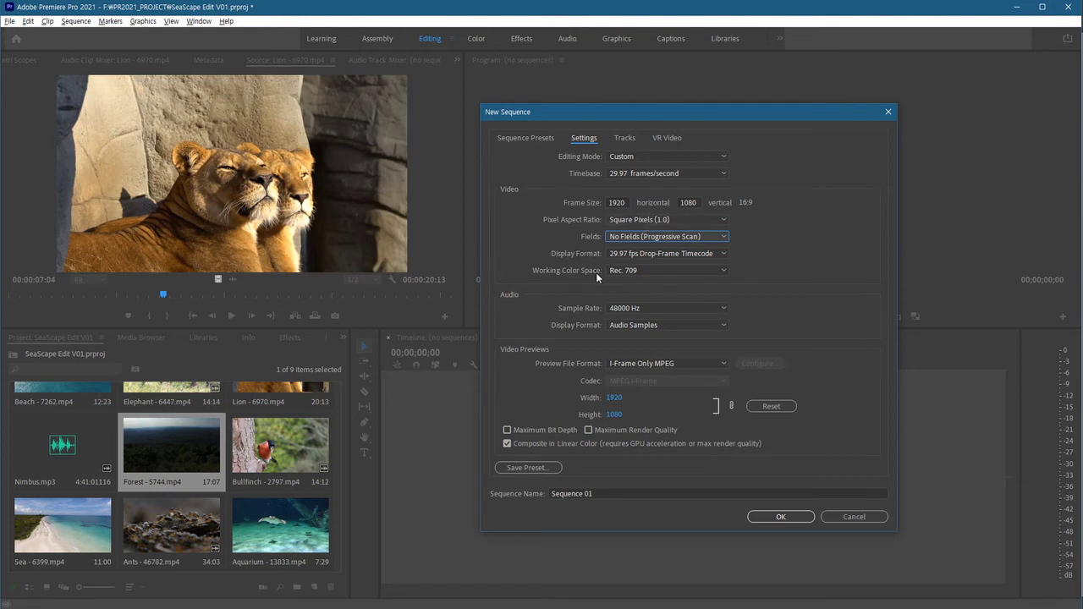
click(641, 269)
click(634, 283)
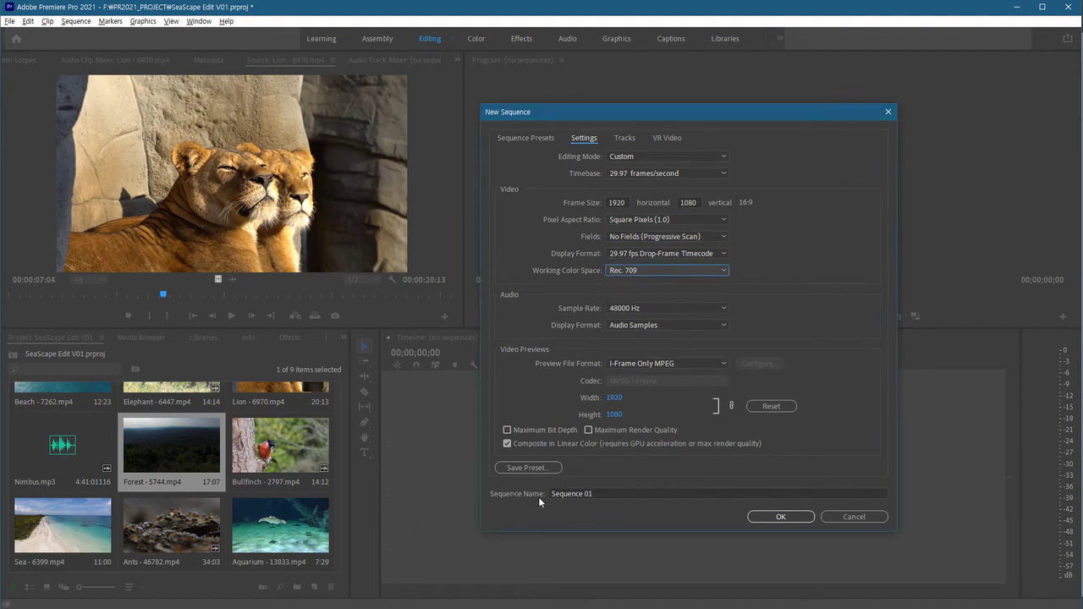
Step: Name the sequence SeaScape Edit v01, create it and make its timeline active
click(613, 498)
text(SeaScape E)
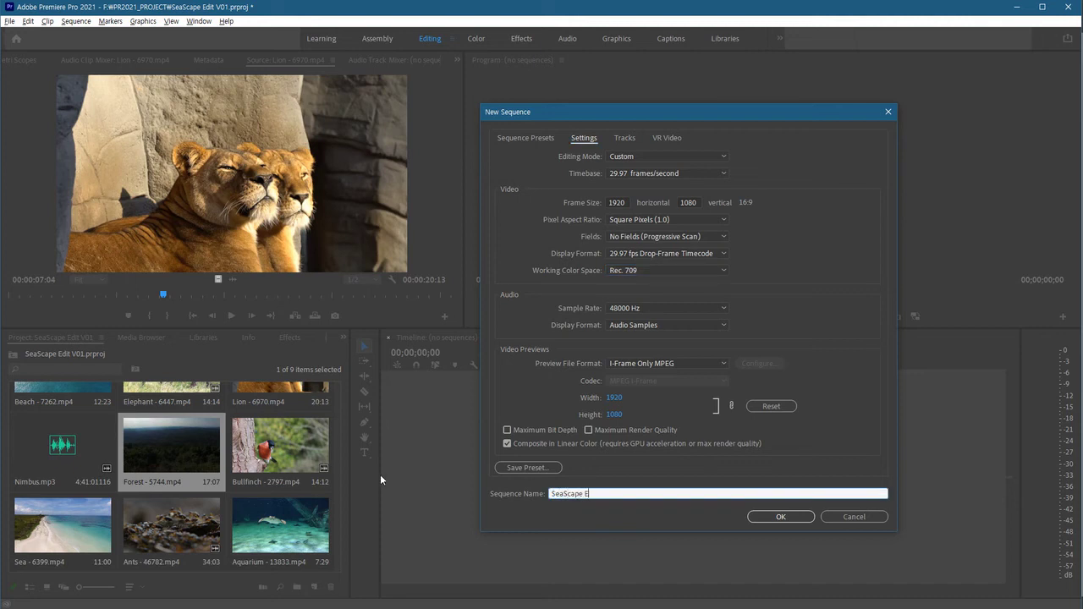
text(dit v01)
click(781, 516)
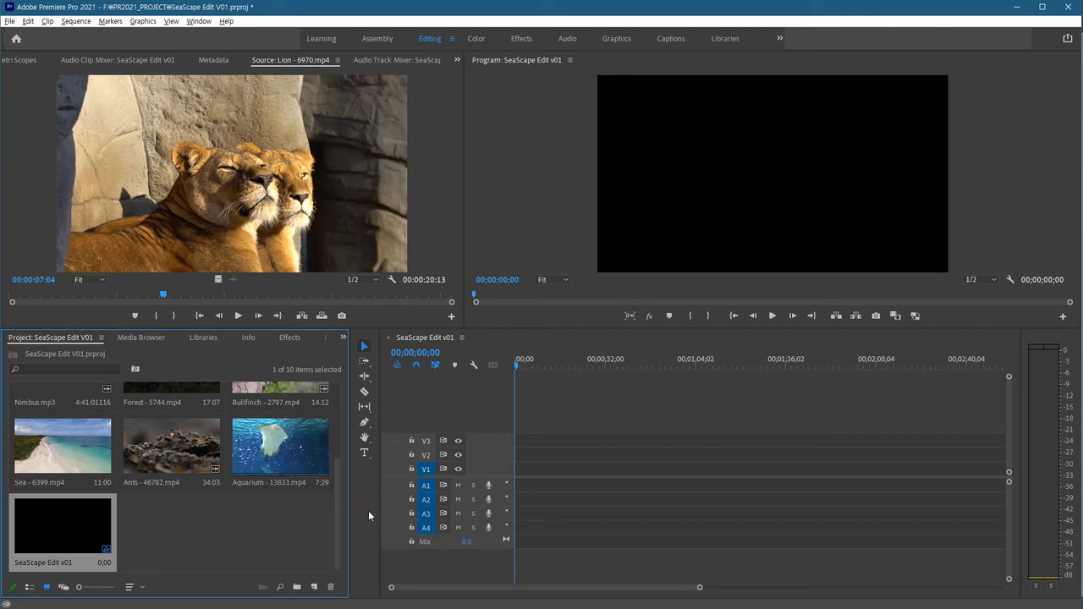
click(474, 461)
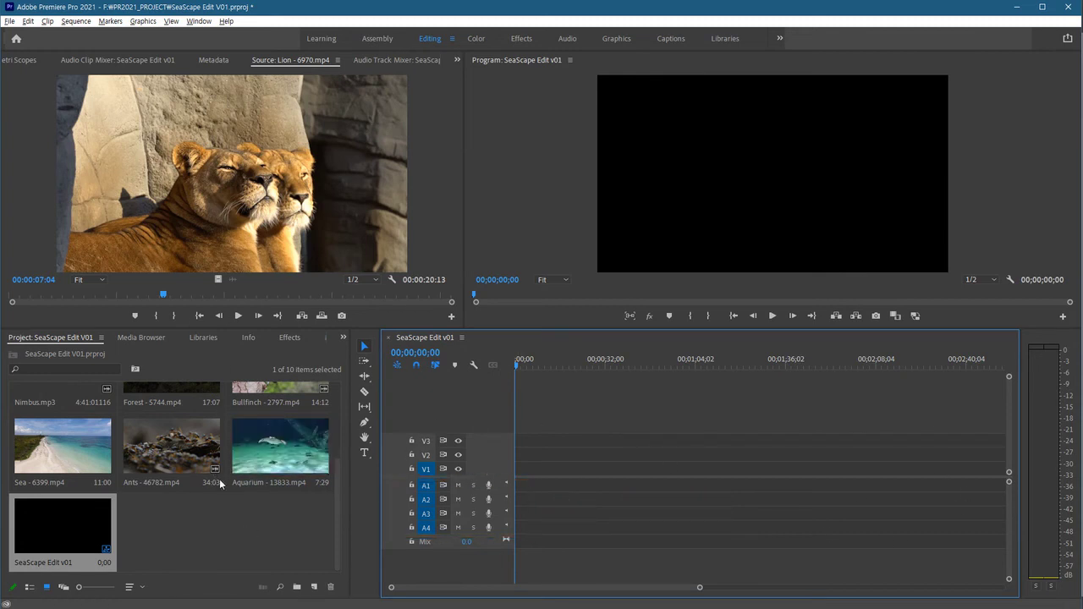
Step: Open Bullfinch - 2797.mp4 for source preview and play a section starting from 00:00:02:26
scroll(222, 479, up, 3)
double_click(280, 494)
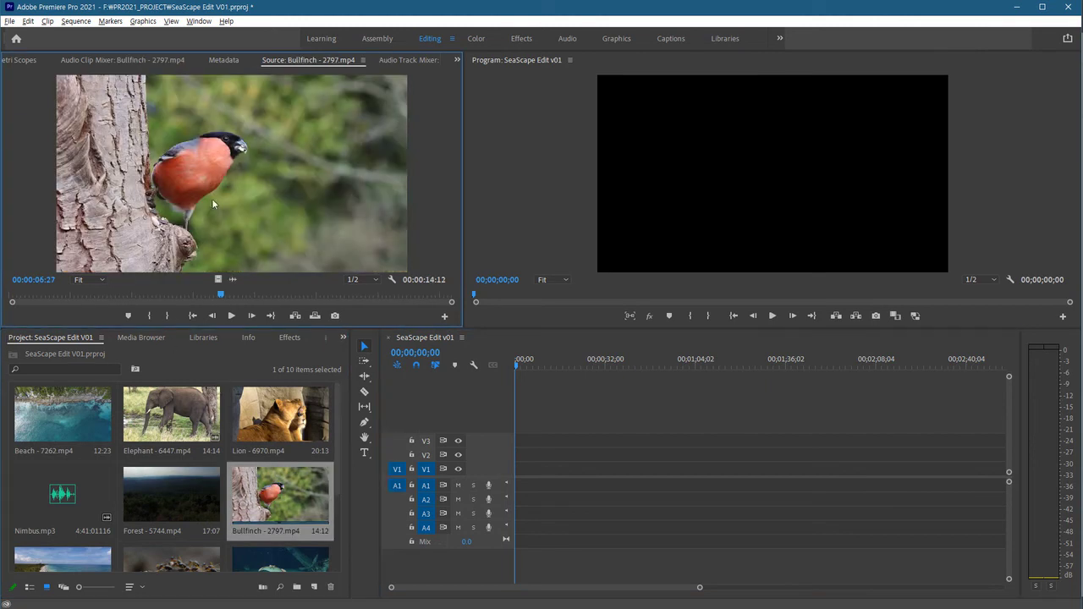
drag(151, 294, 95, 293)
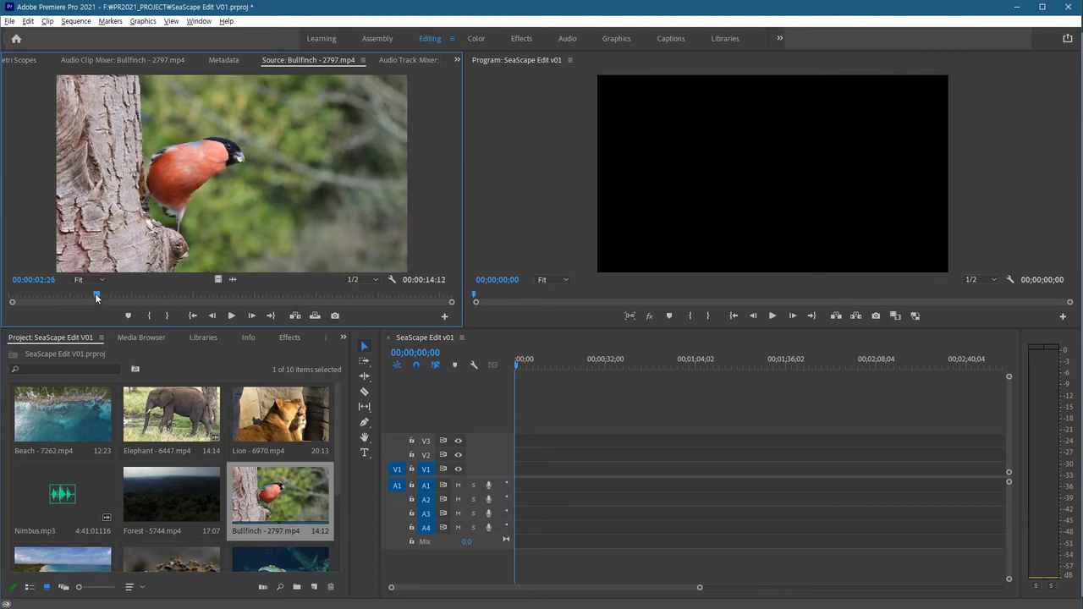
click(231, 315)
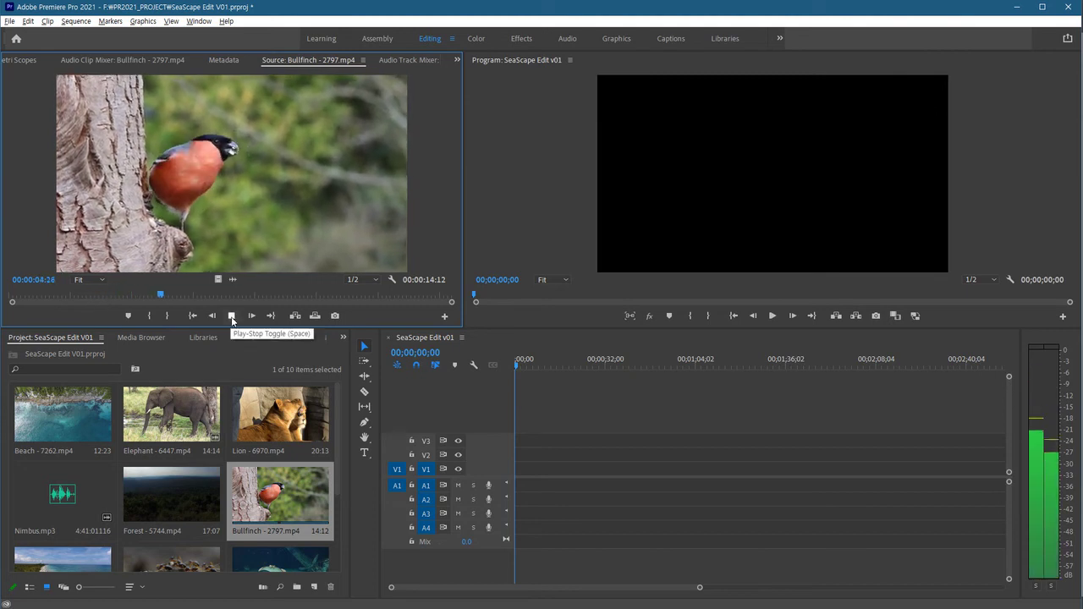
click(231, 316)
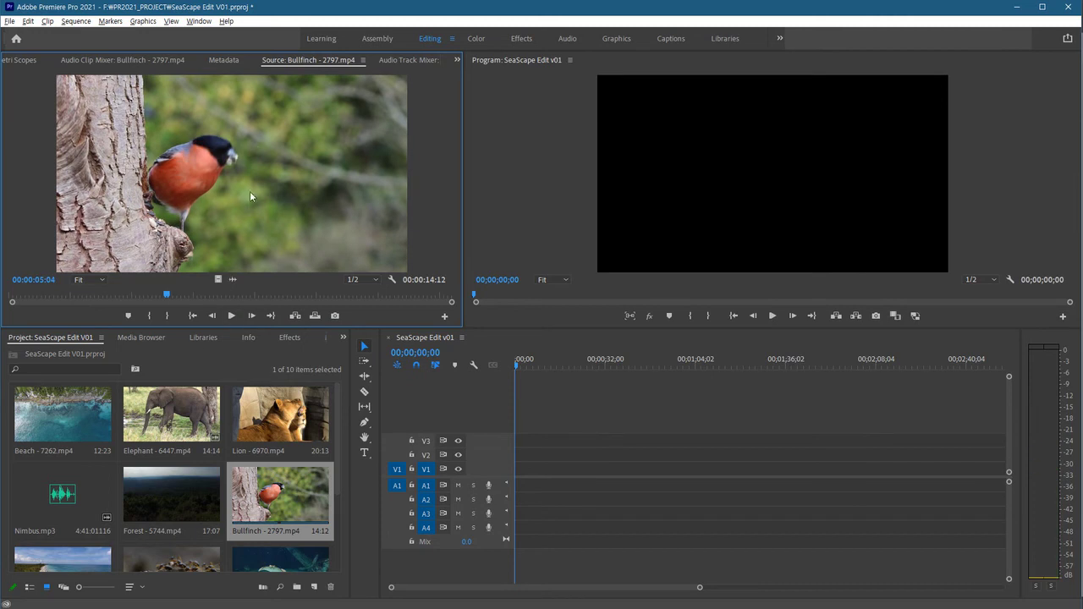
Step: Place the Bullfinch clip with its audio at the start of tracks V1 and A1, and fit the sequence to the timeline width
drag(243, 194, 520, 477)
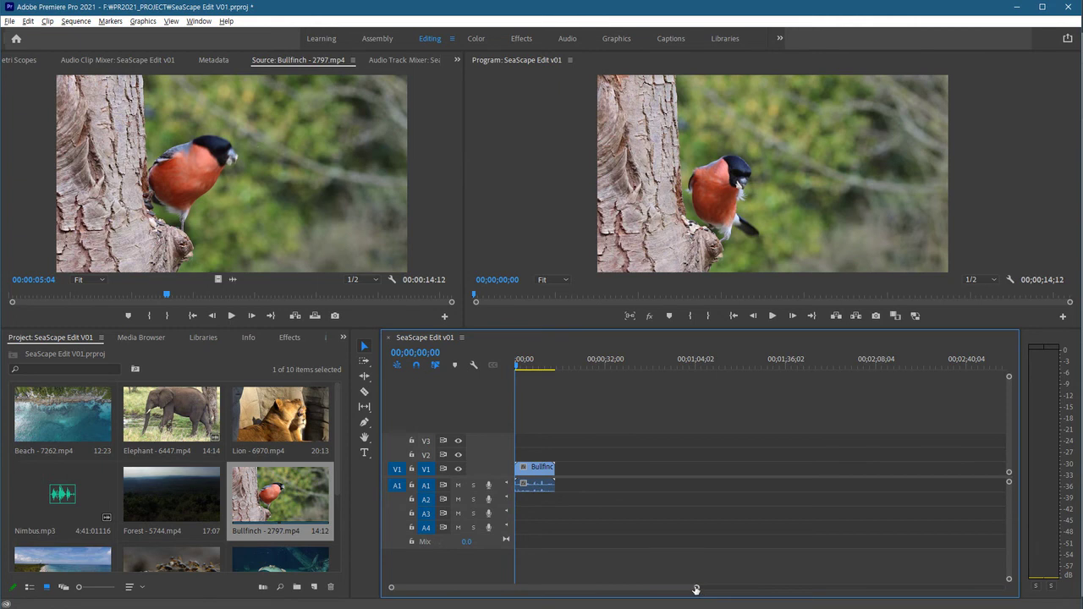
drag(692, 587, 580, 589)
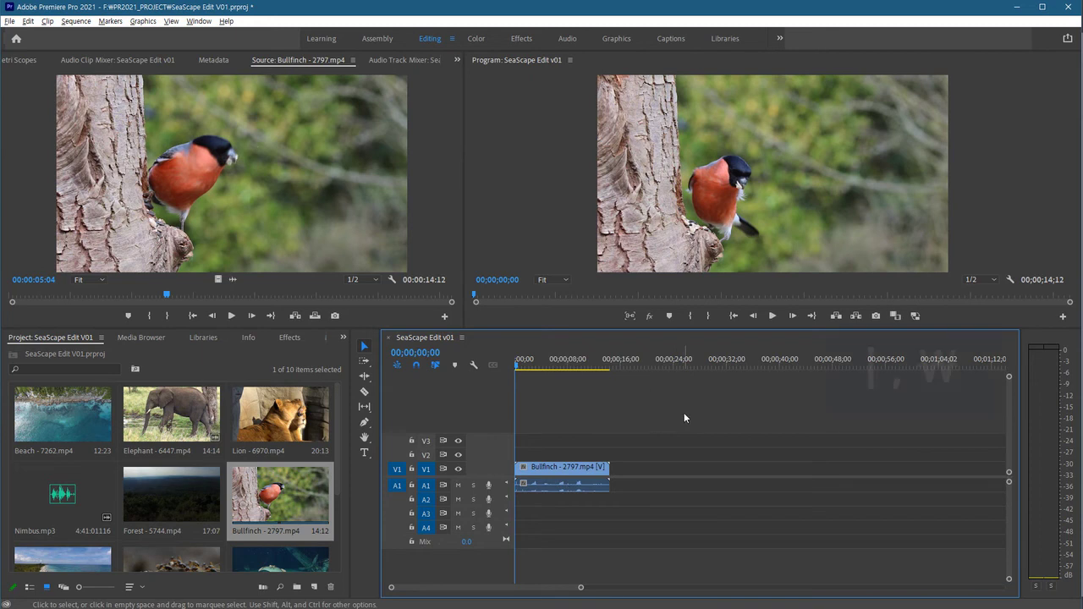
key(backslash)
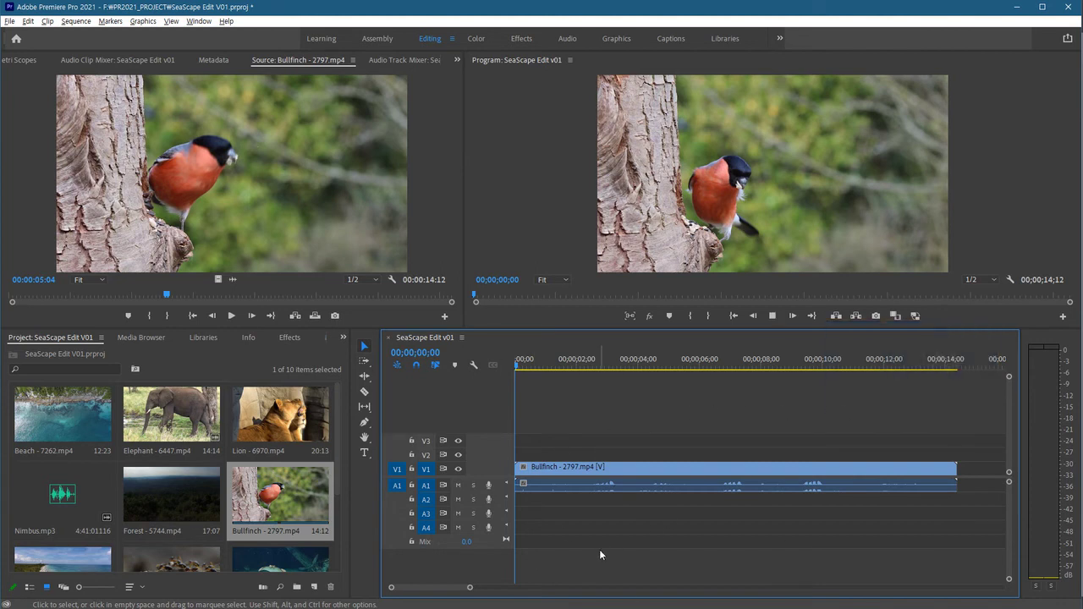
Step: Play the sequence from its start, stop playback, and jump the playhead to the sequence end and back to the beginning
key(space)
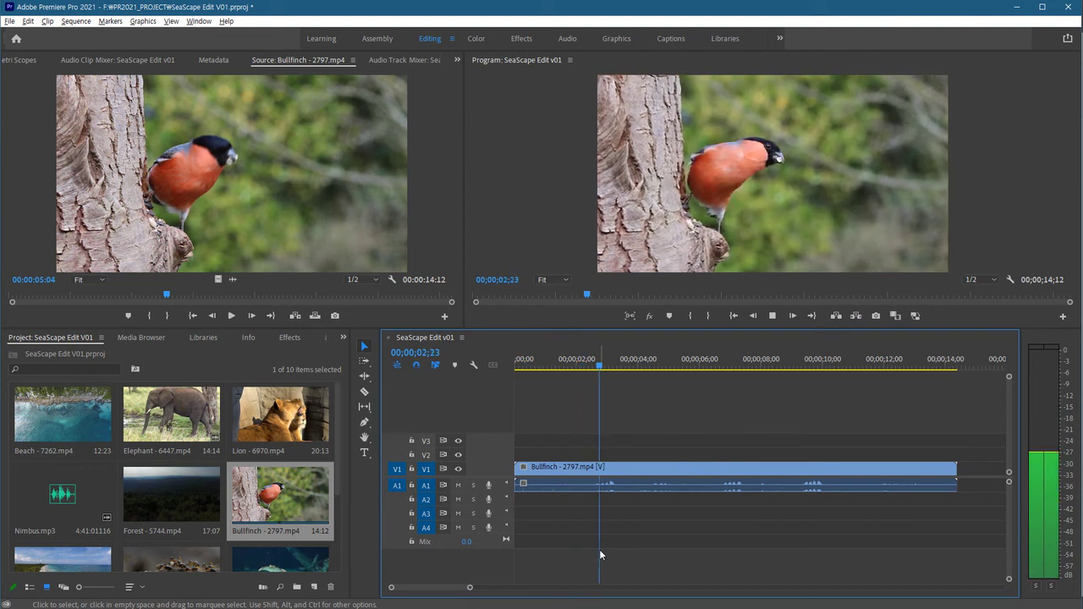
key(space)
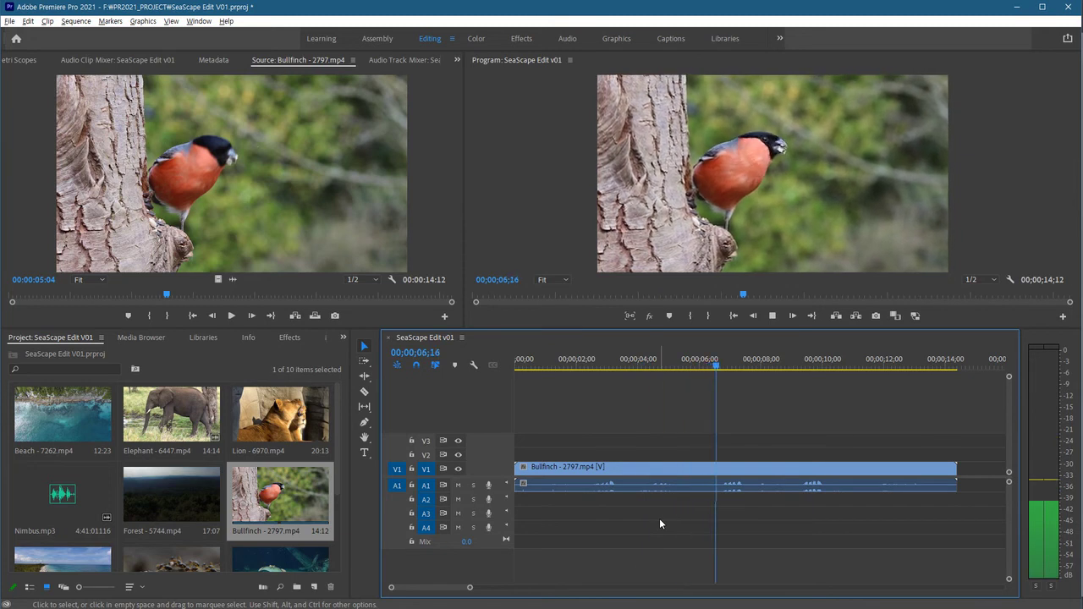
key(space)
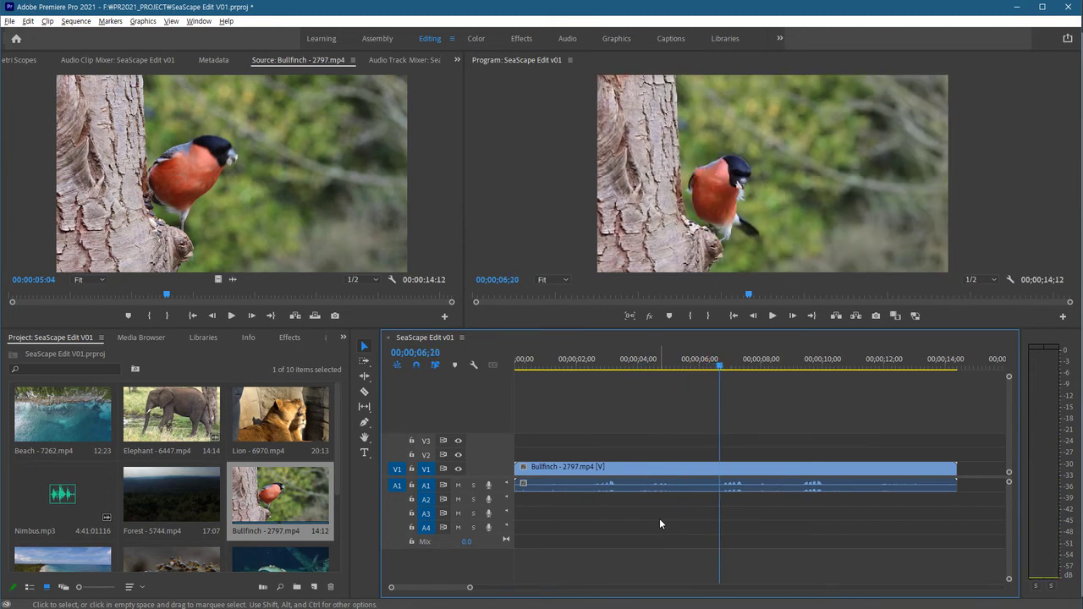
key(End)
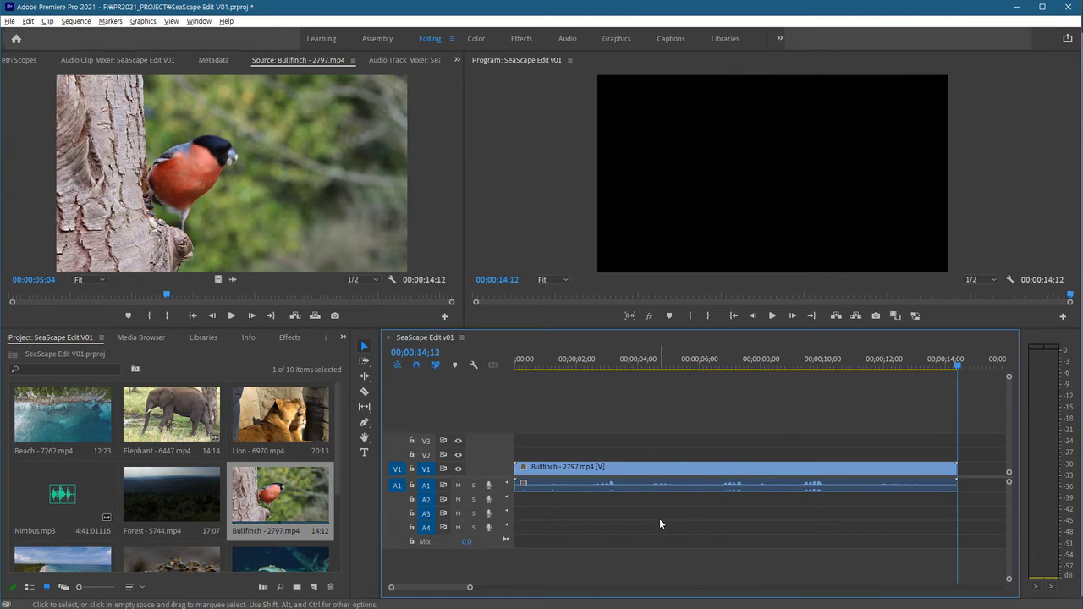
key(Home)
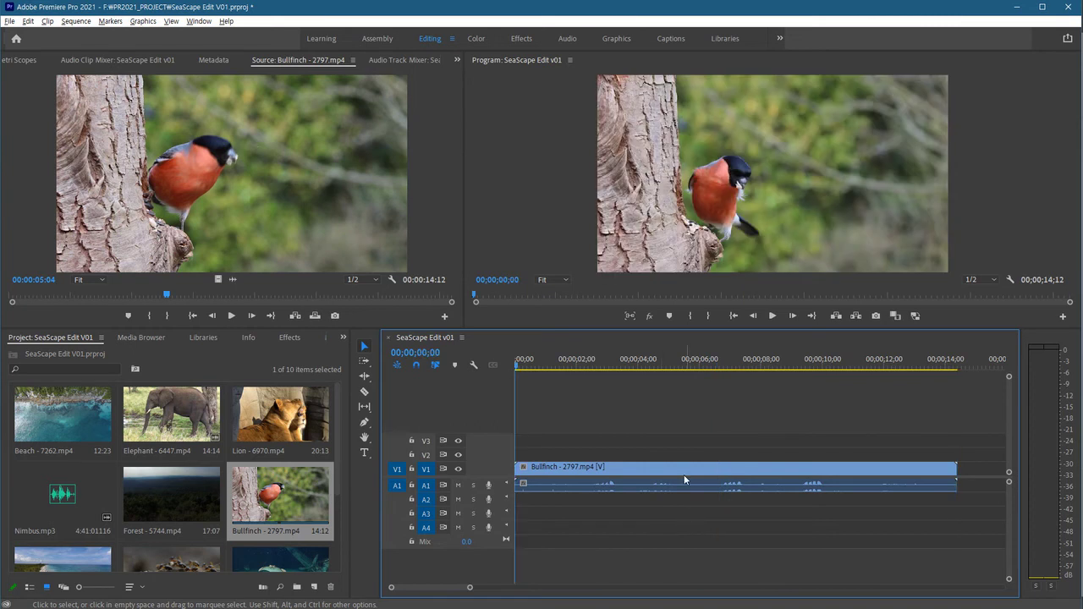
Step: Scrub the timeline playhead to 00;00;03;27, 00;00;06;23 and 00;00;04;04, and return it to the sequence start
click(633, 363)
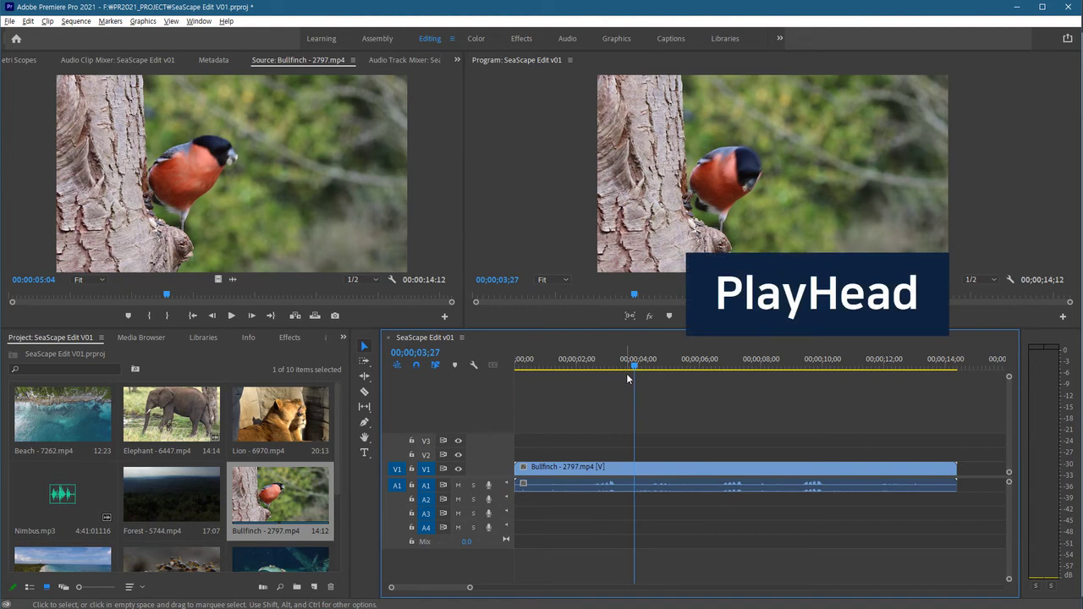
drag(630, 366, 722, 368)
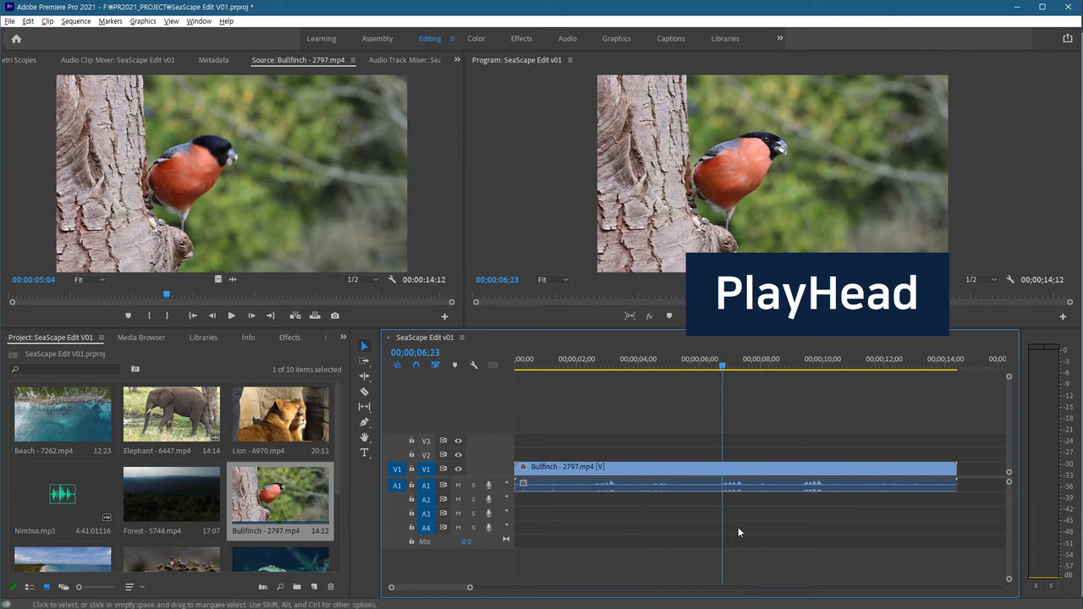
drag(728, 365, 642, 370)
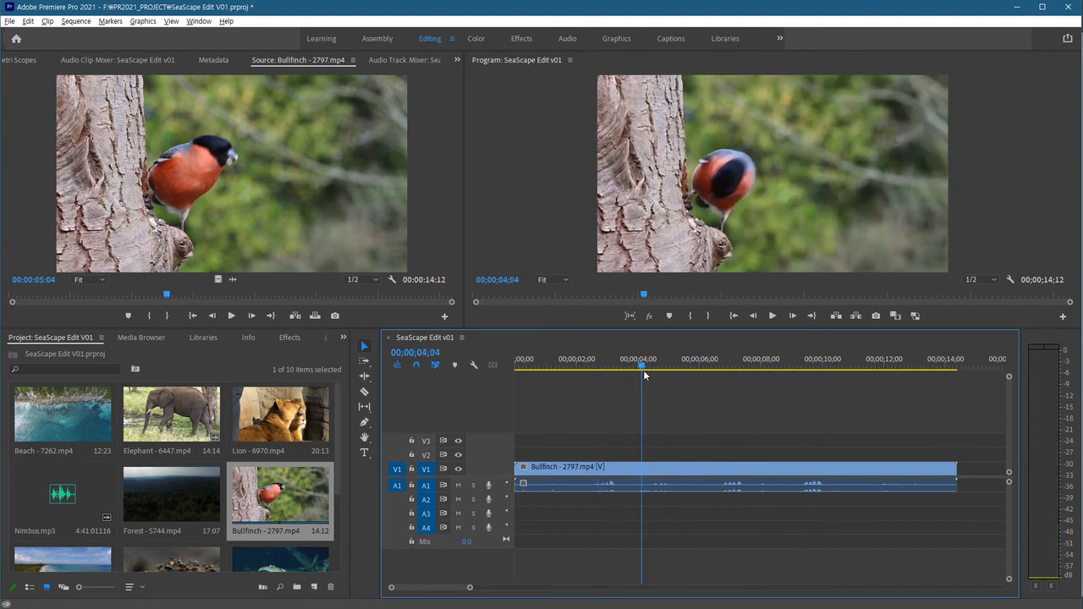
key(Home)
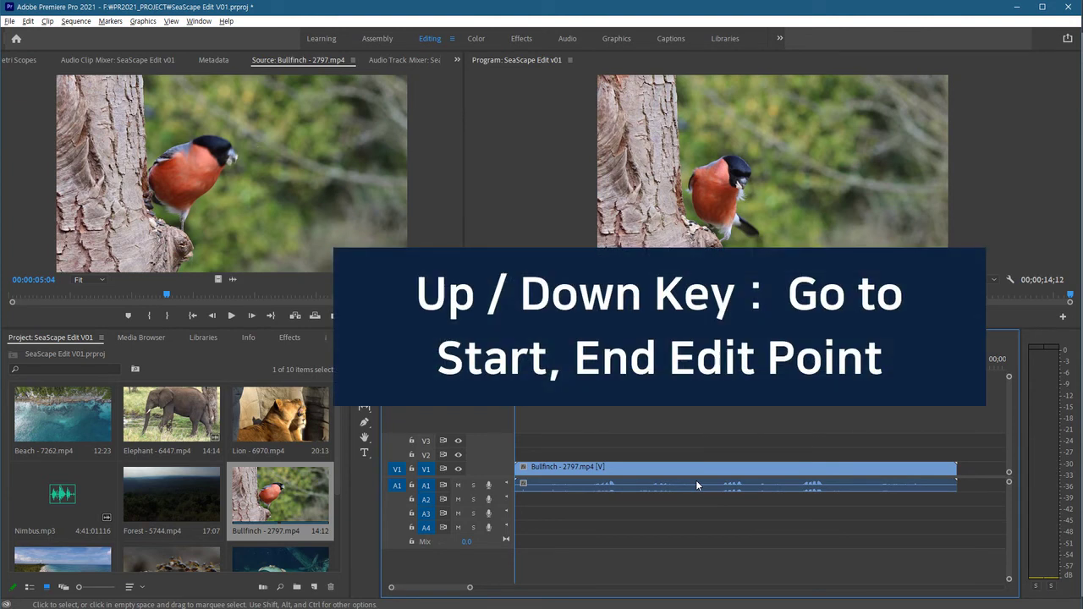
Step: Jump the playhead repeatedly between the Bullfinch clip's start and end edit points, finishing at the start
key(Down)
key(Up)
key(Down)
key(Up)
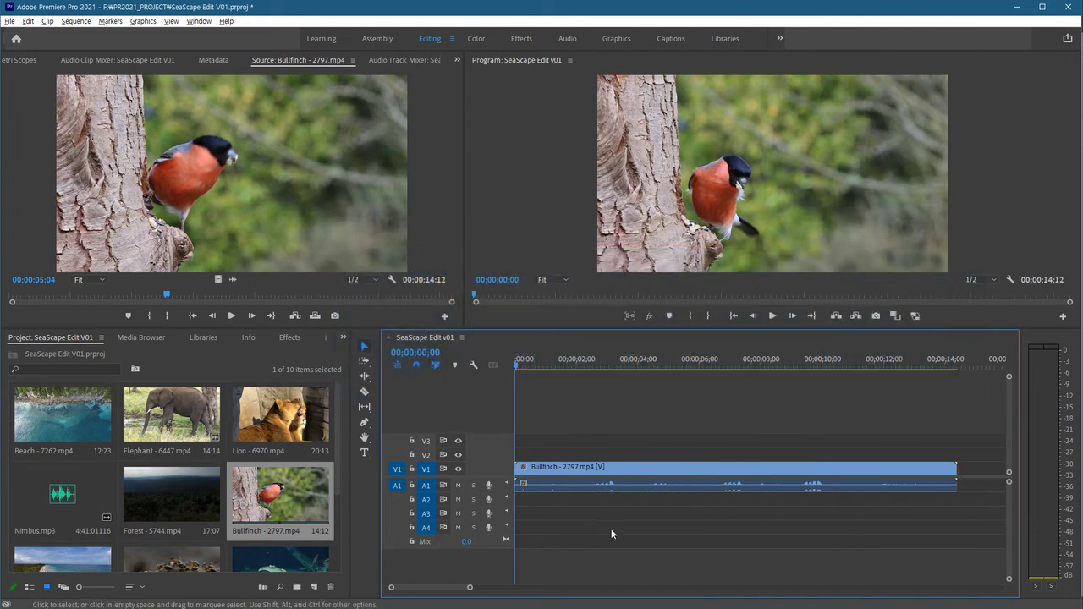
key(Down)
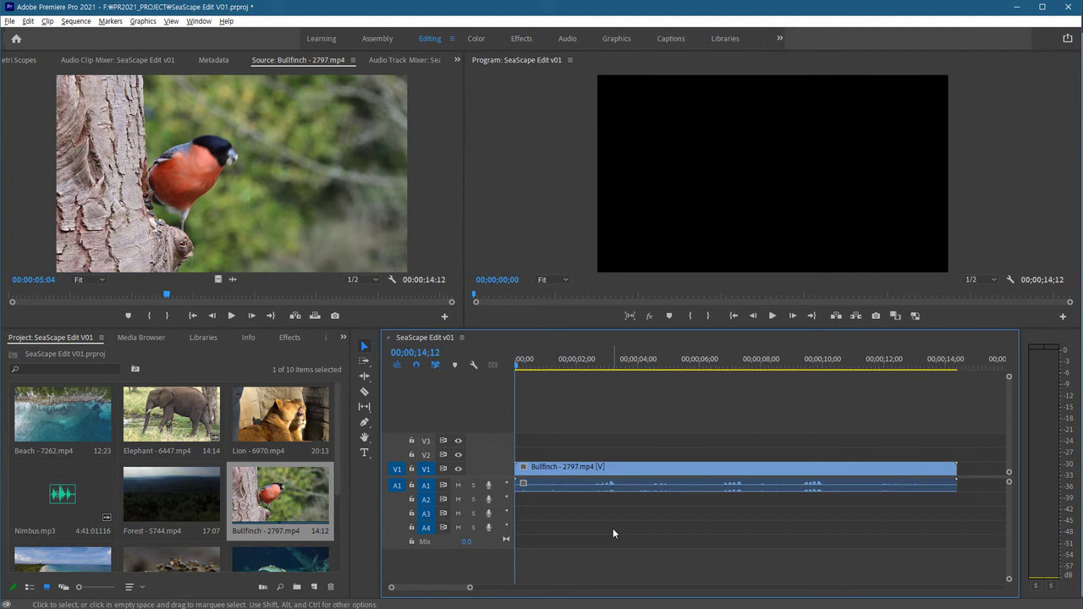
key(Up)
key(Down)
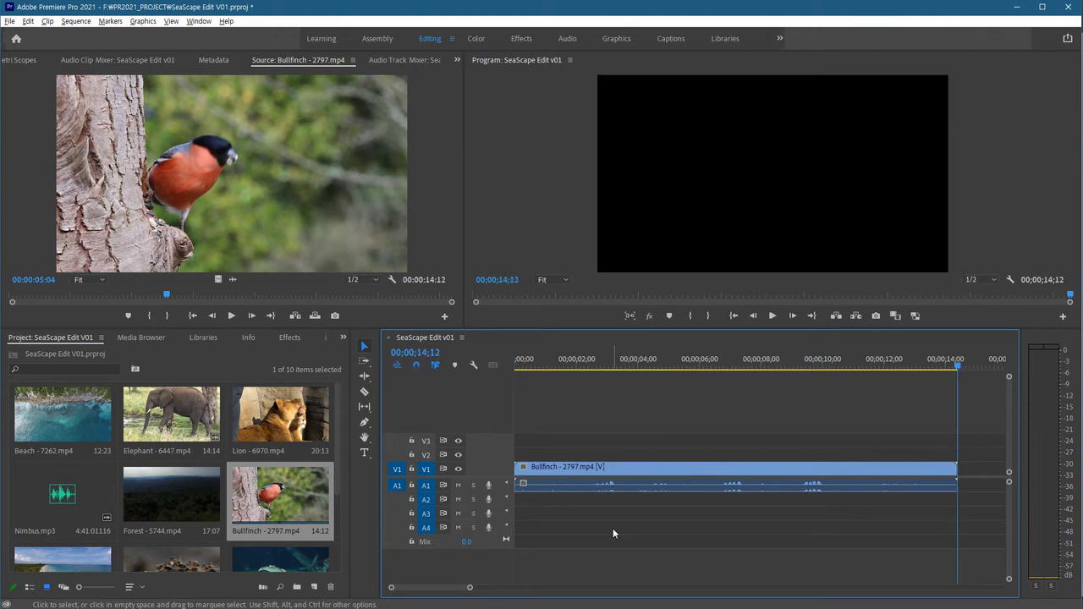
key(Up)
Step: Step the playhead frame by frame through the opening of the Bullfinch clip up to 00;00;00;18
key(Right)
key(Right)
key(Right)
key(Right)
key(Right)
key(Right)
key(Right)
key(Right)
key(Right)
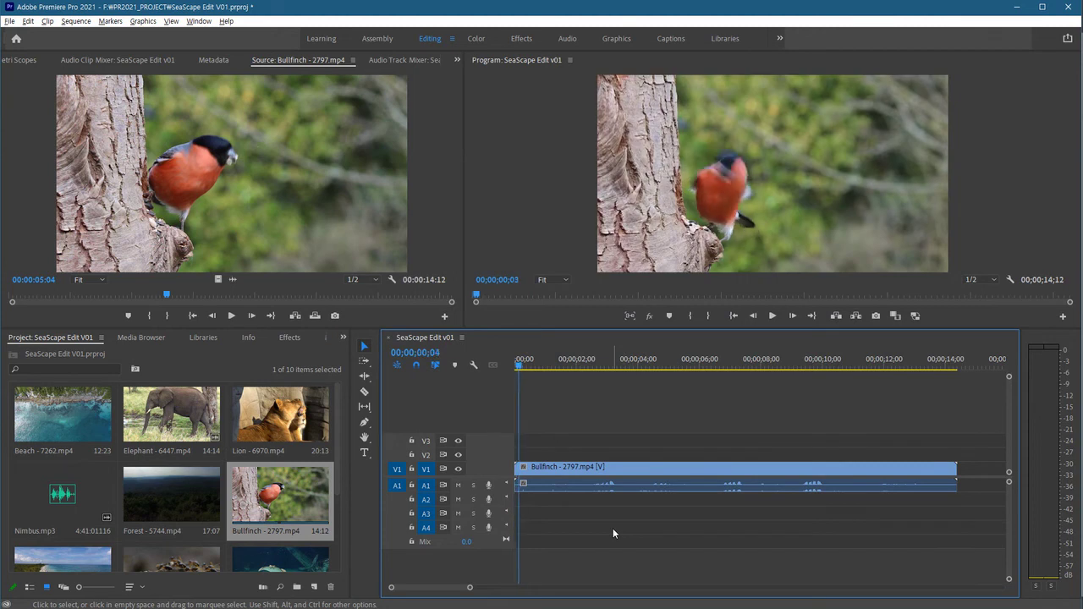
key(Left)
key(Right)
key(Right)
key(Right)
key(Right)
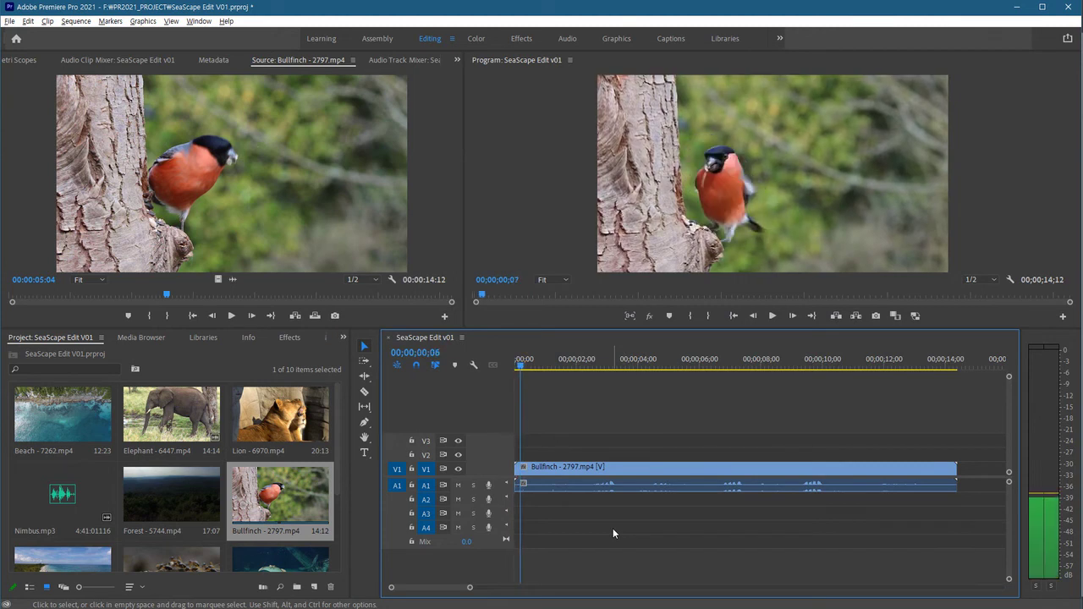
key(Right)
key(Right)
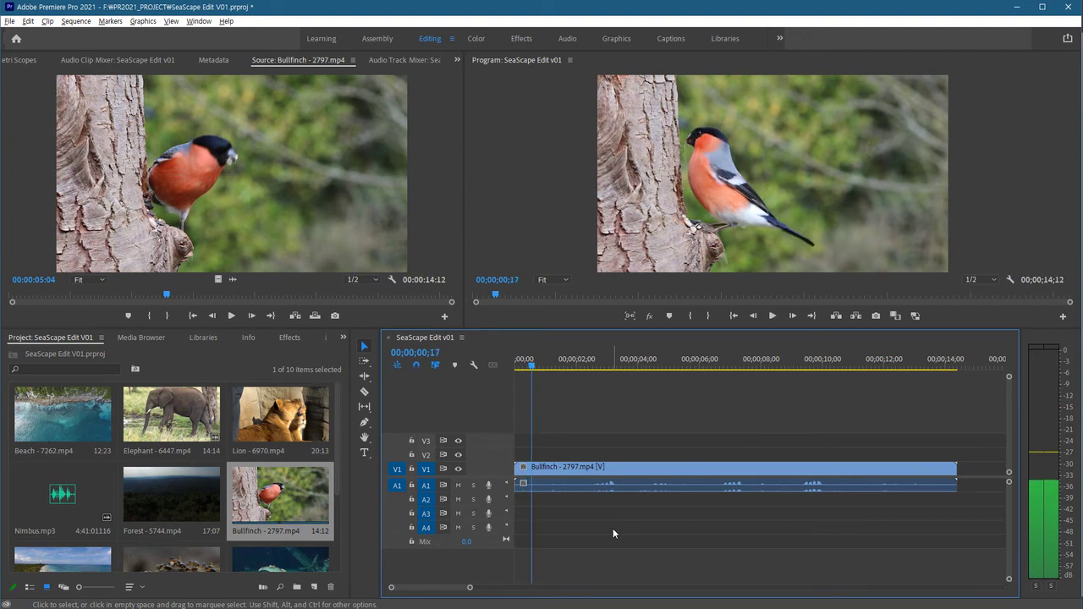
key(Right)
key(Right)
key(Right)
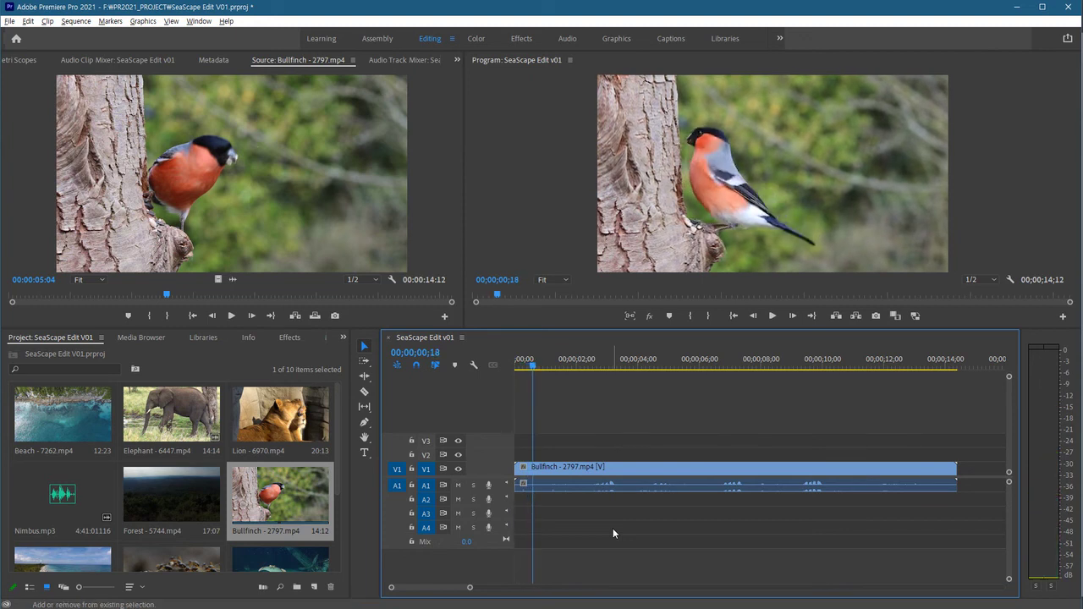
Step: Move the playhead backward and forward through the clip's opening in five-frame jumps
key(shift+Left)
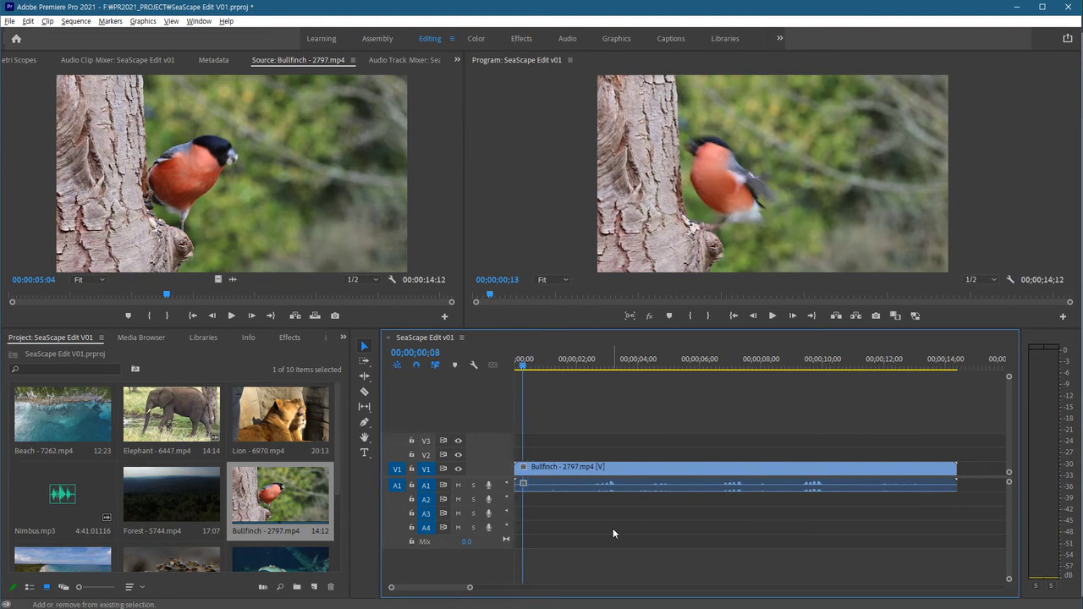
key(space)
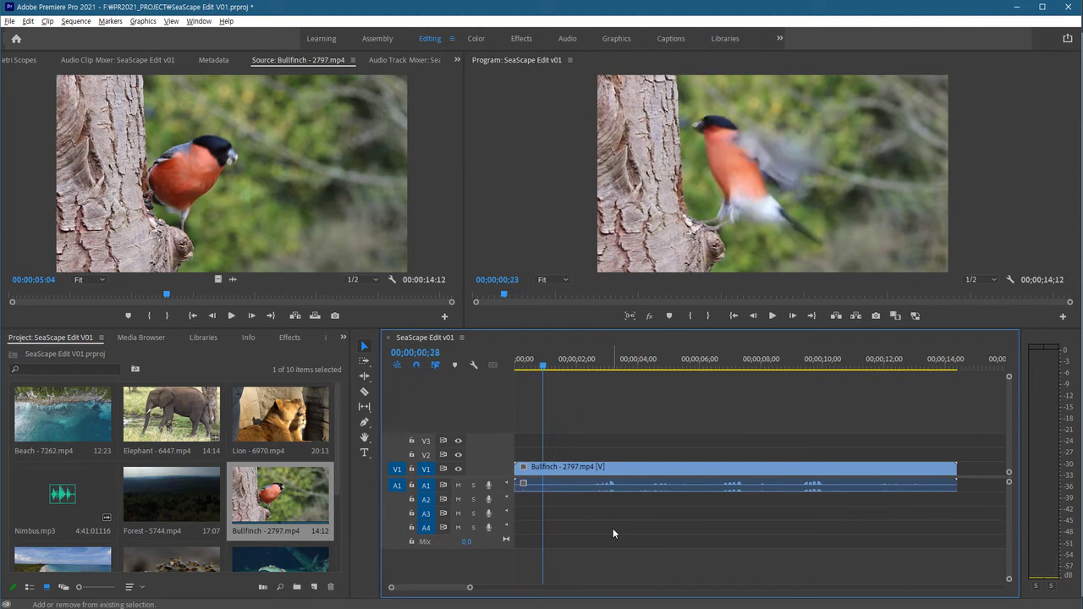
key(shift+Left)
key(shift+Left)
key(shift+Left)
key(shift+Left)
key(shift+Right)
key(shift+Right)
key(shift+Right)
key(shift+Left)
key(shift+Left)
key(shift+Left)
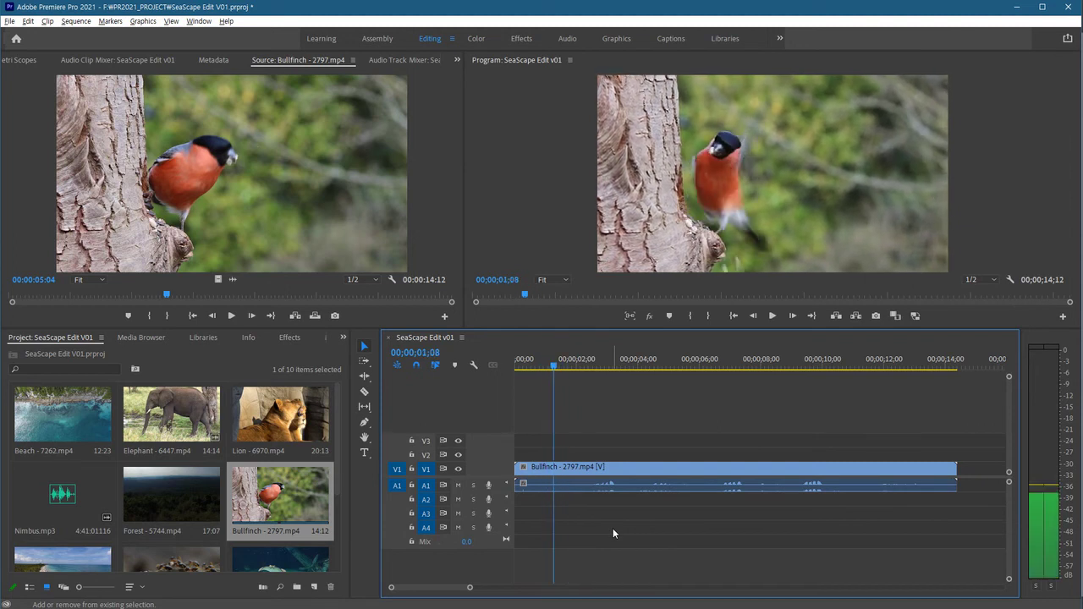
Step: Return the playhead to the sequence start and play the Bullfinch clip up to 00;00;06;22
key(Home)
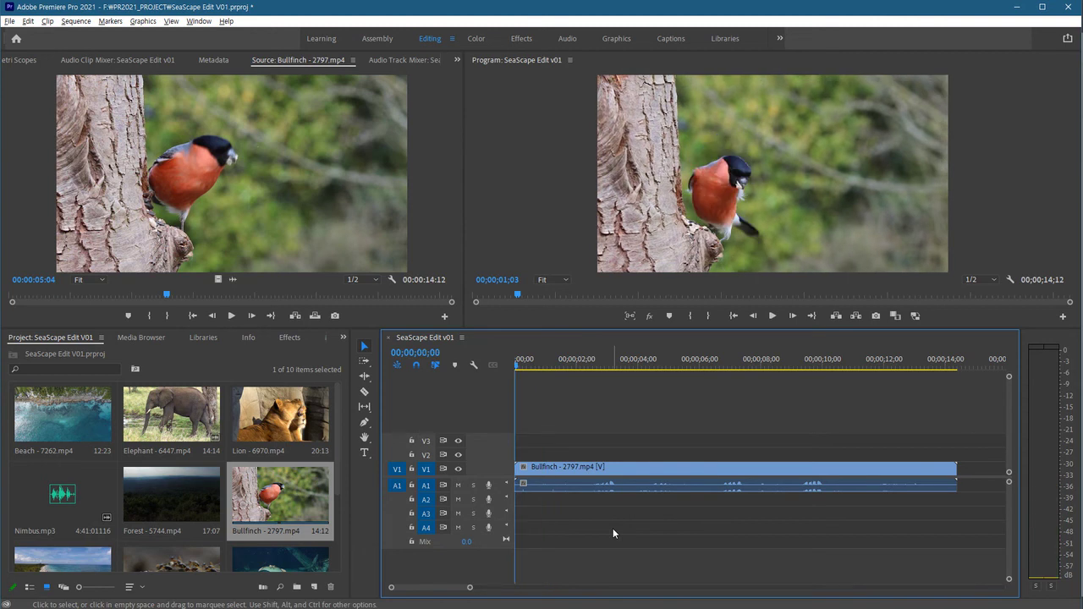
key(space)
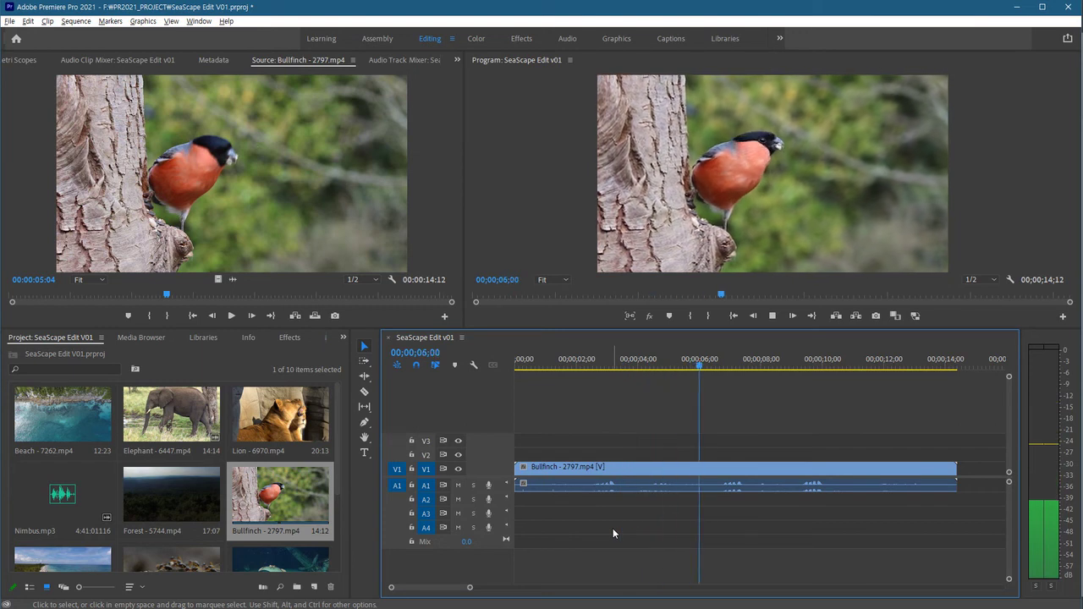
key(space)
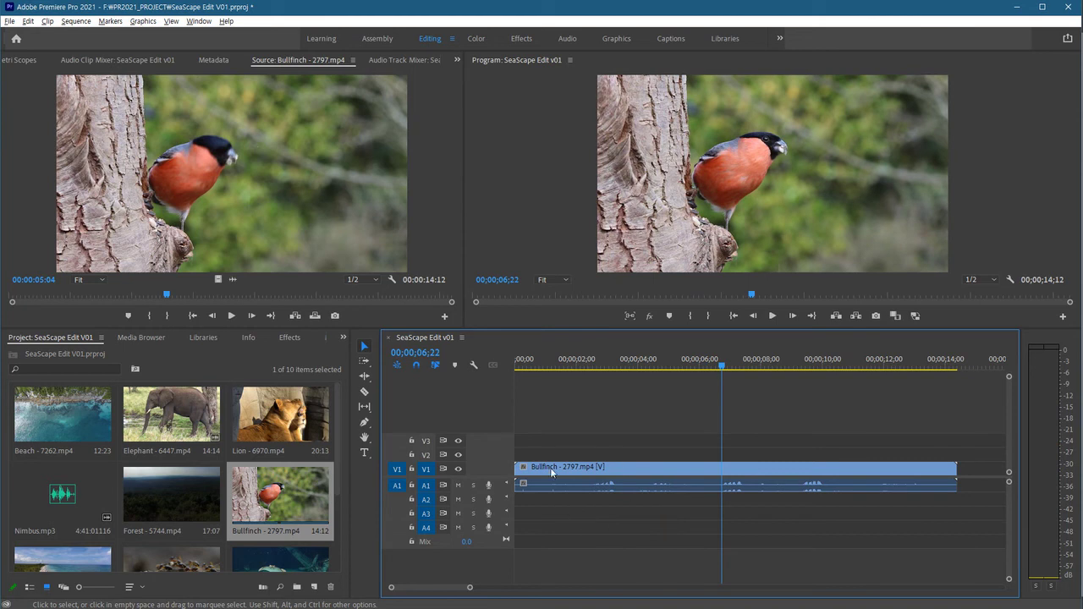
Step: Select the Bullfinch clip in the timeline through its video and its linked audio, and clear the selection
click(616, 469)
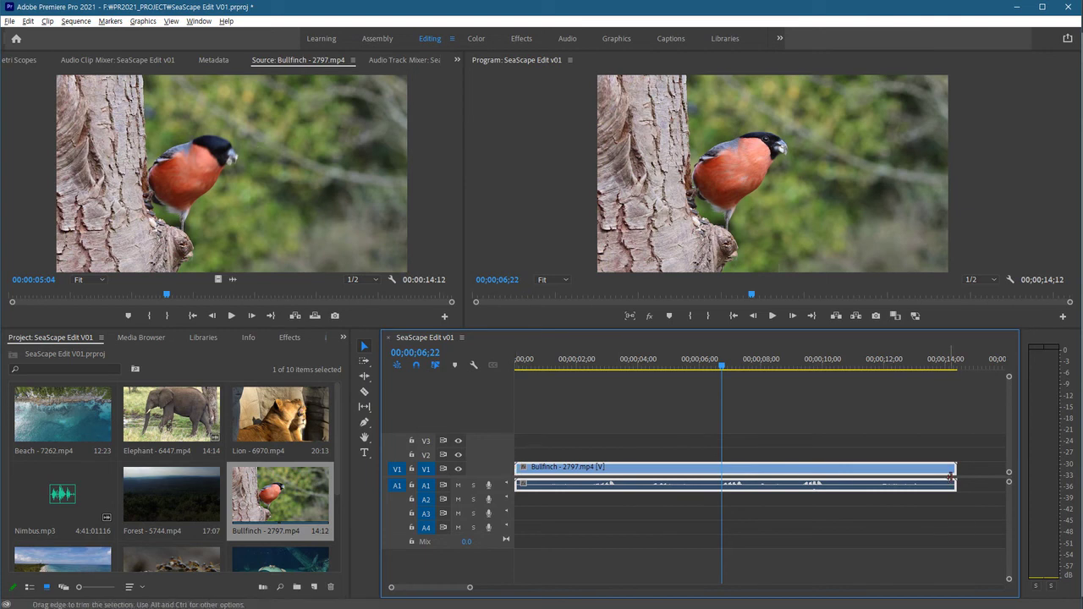
click(649, 496)
click(650, 486)
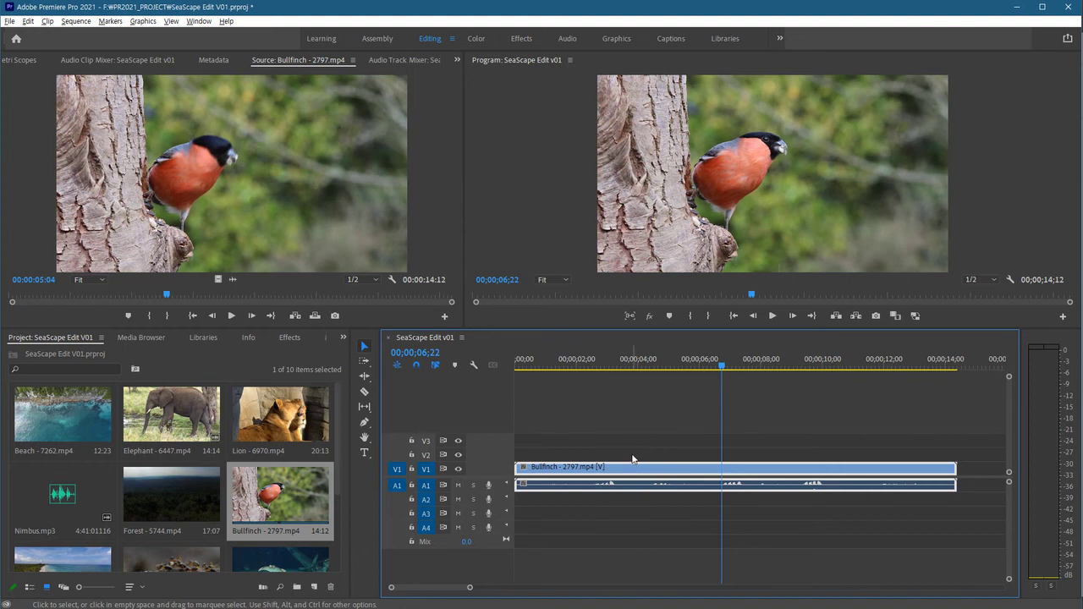
click(606, 505)
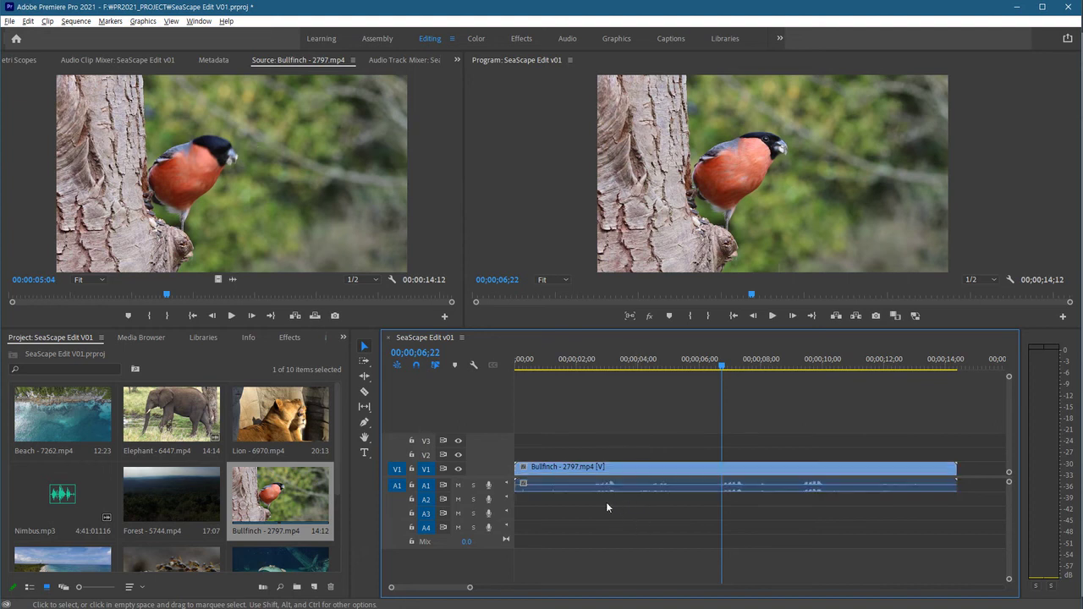
Step: Delete the Bullfinch clip from the timeline and return the playhead to the sequence start
click(693, 473)
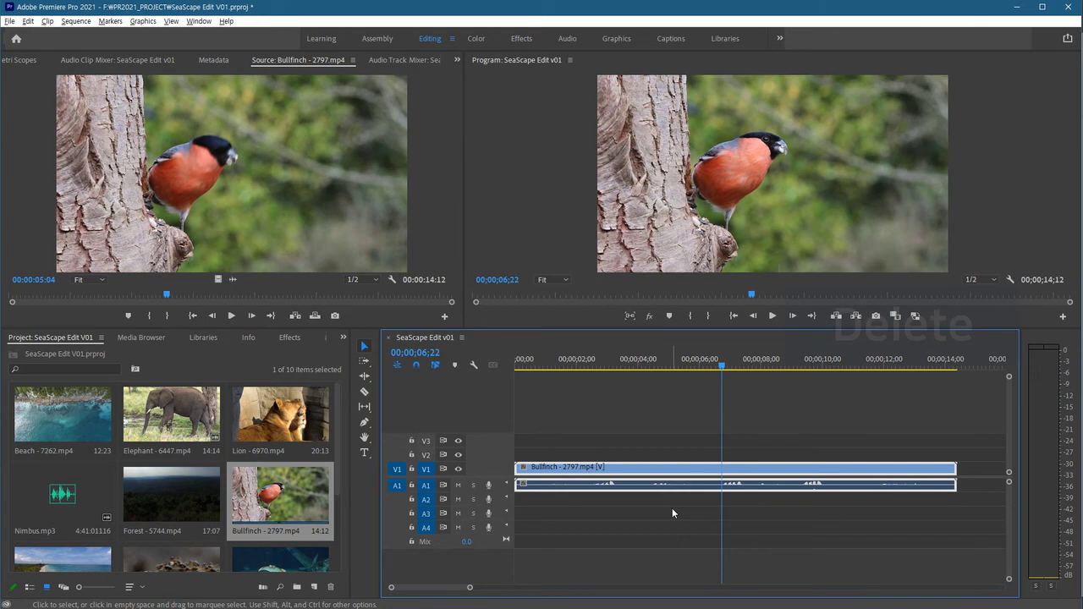
key(Delete)
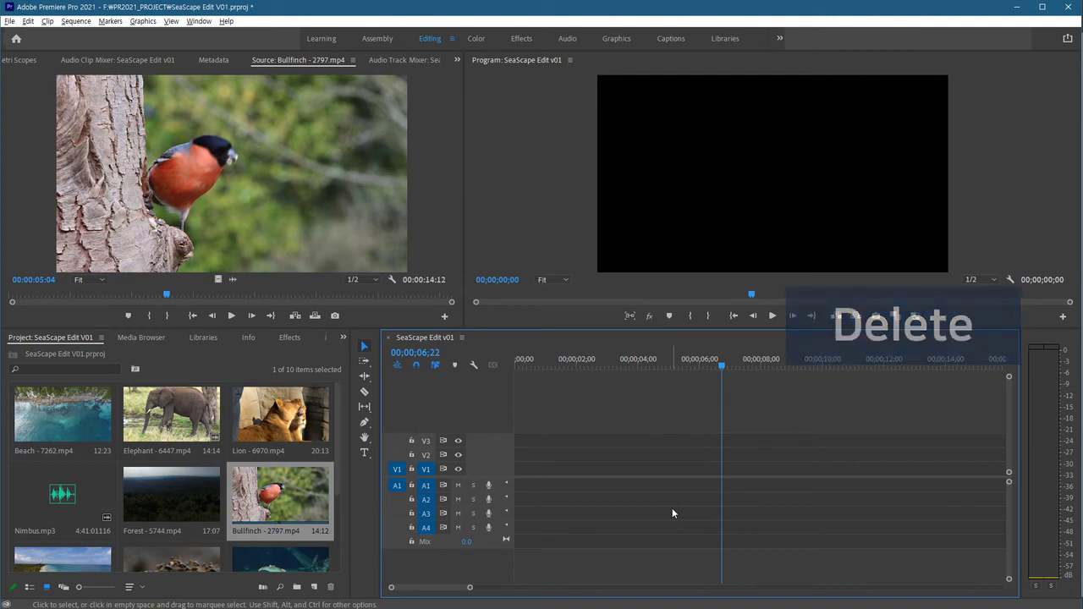
key(Home)
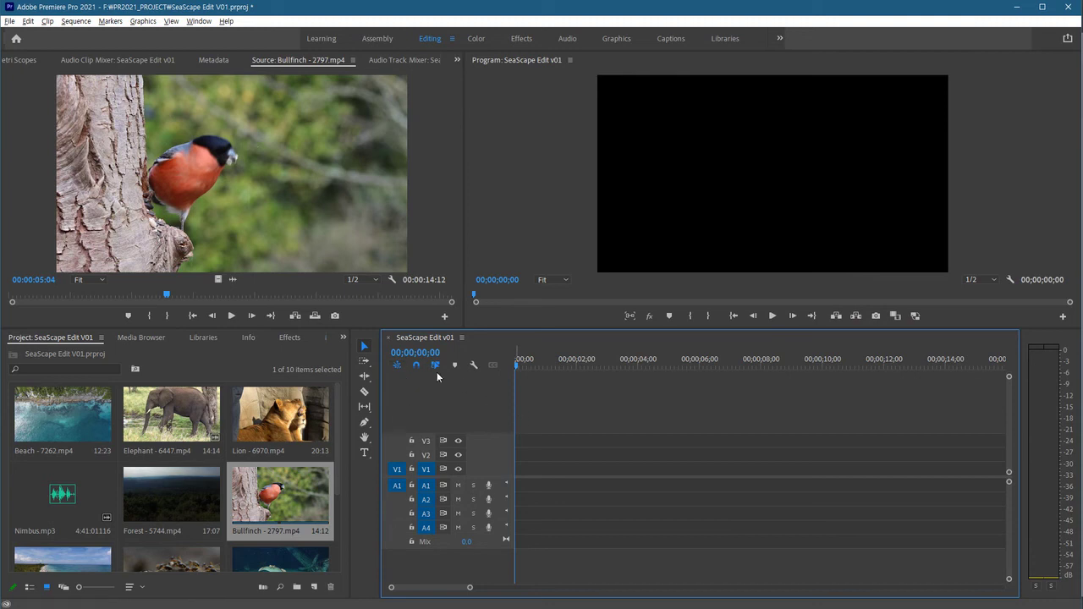
Step: Open the sequence timecode, scrub the playhead to 00;00;06;04 and 00;00;10;14, and return it to the sequence start
click(396, 352)
click(411, 353)
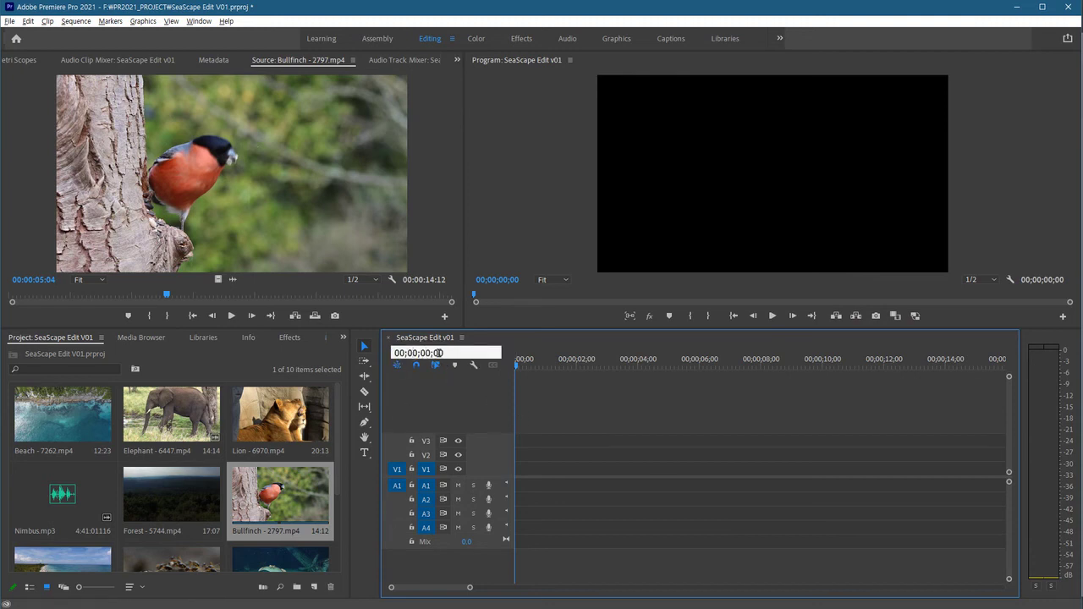
drag(440, 353, 393, 353)
drag(578, 365, 702, 366)
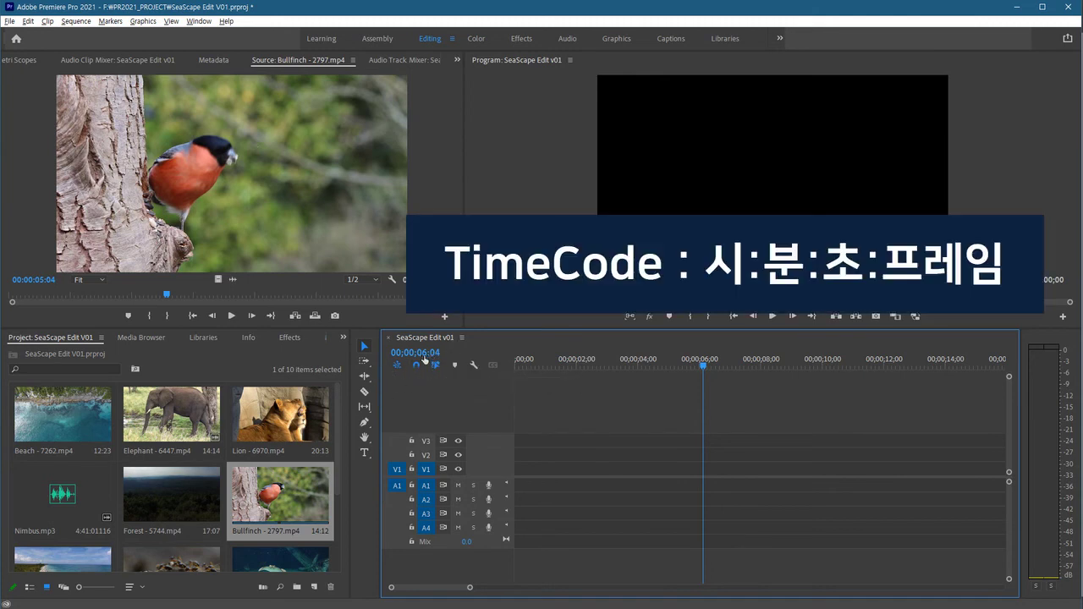
drag(752, 364, 834, 372)
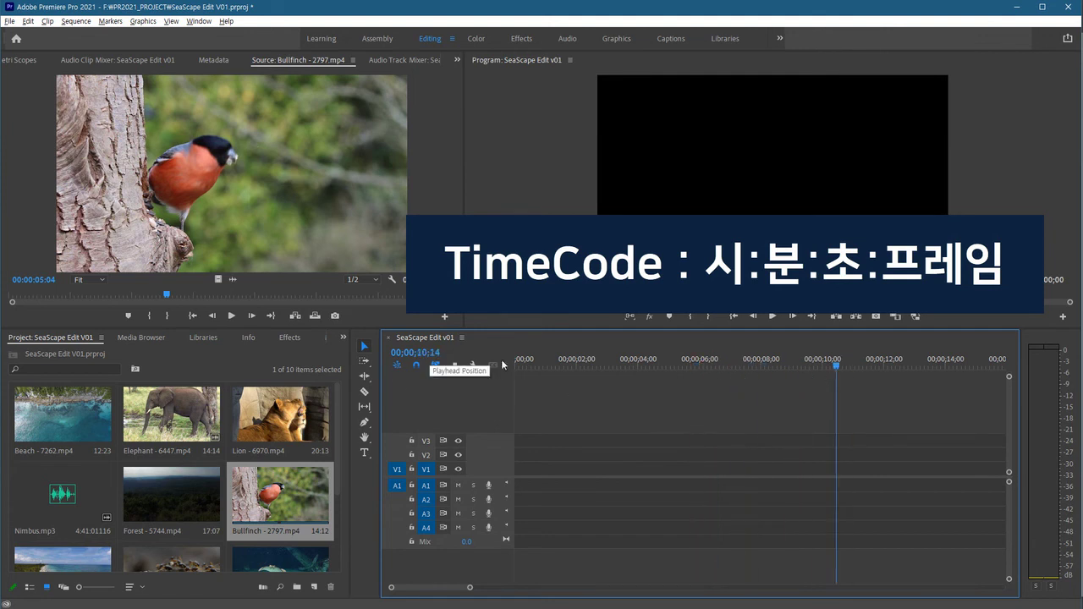
drag(665, 365, 618, 362)
key(Home)
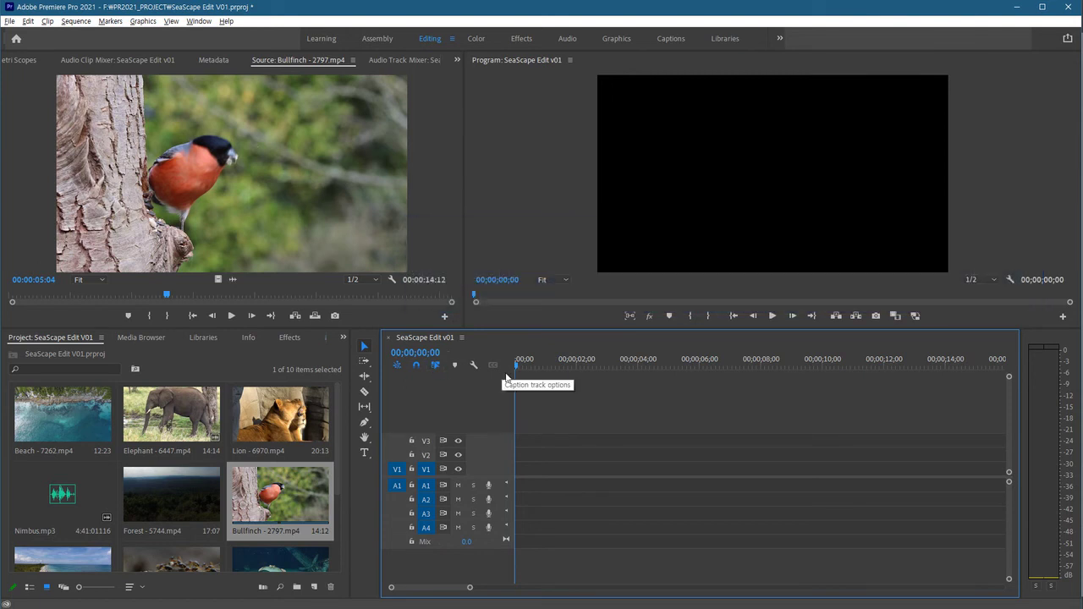
Step: Load the Ants clip in the Source Monitor and mark its In point at 00:00:07:19
scroll(195, 480, down, 1)
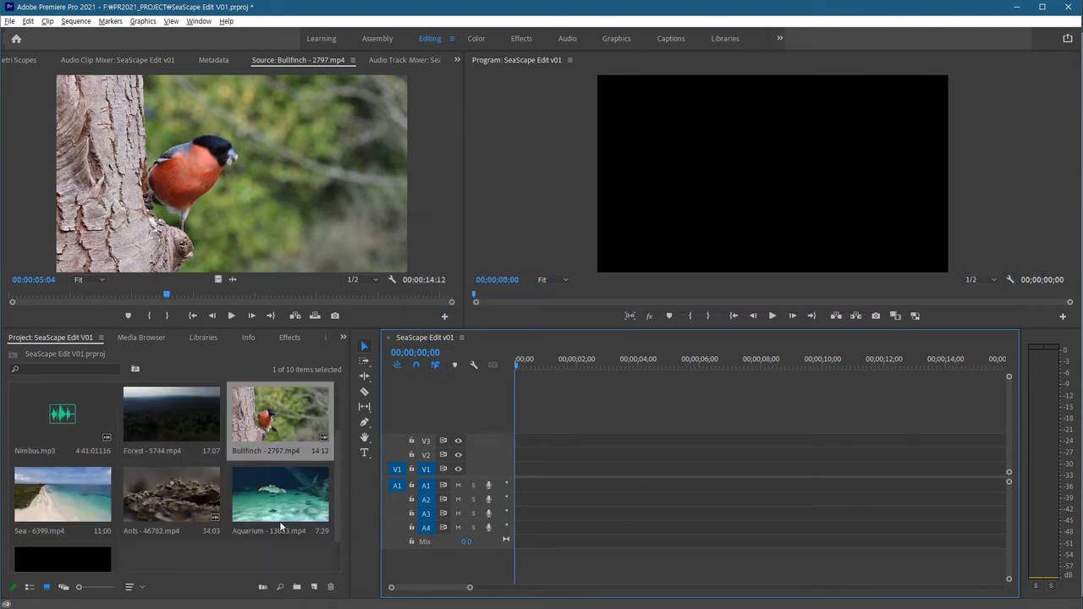
double_click(181, 500)
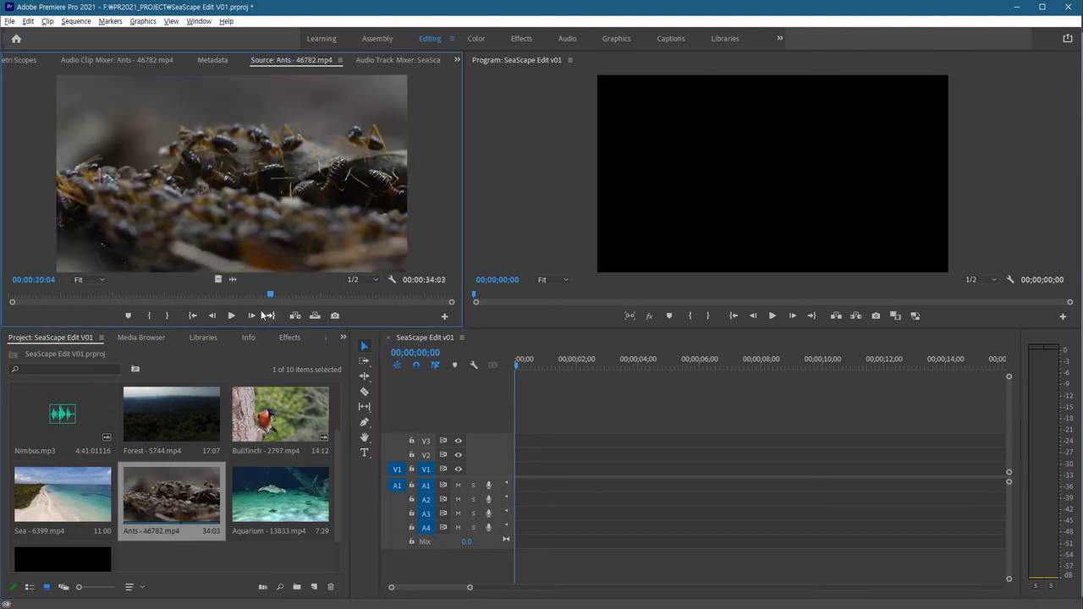
drag(156, 294, 147, 296)
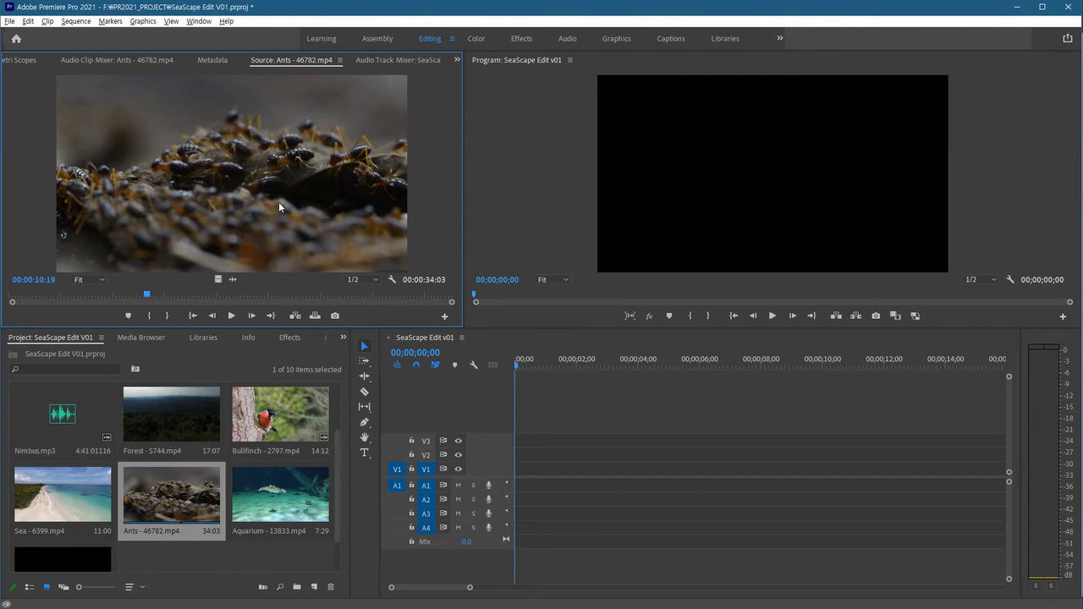
mouse_move(145, 292)
mouse_down()
mouse_move(106, 295)
mouse_move(125, 295)
mouse_up()
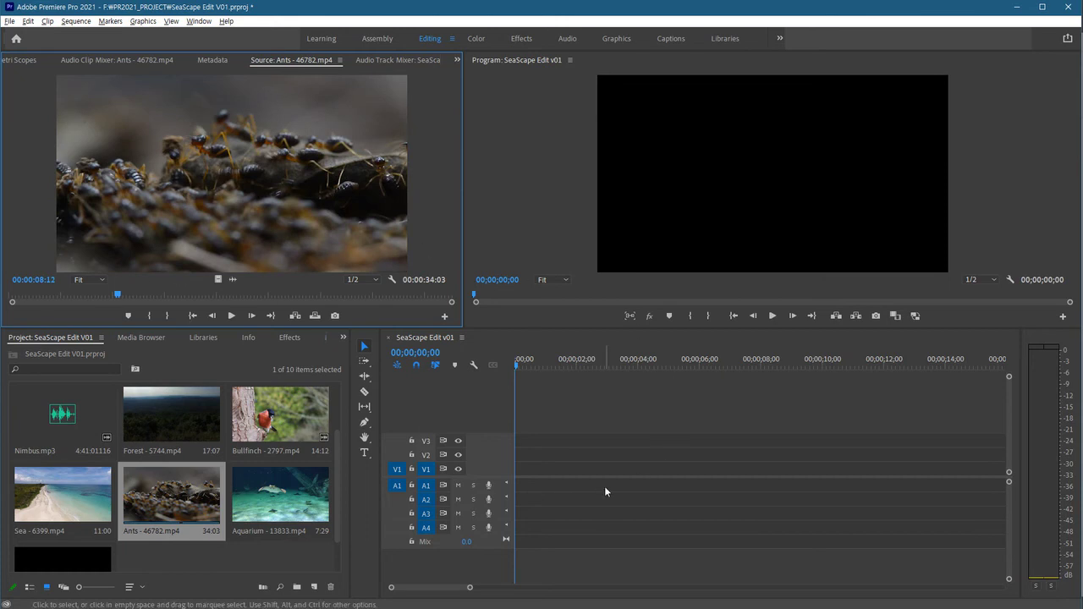
mouse_move(115, 296)
mouse_down()
mouse_move(103, 295)
mouse_move(113, 294)
mouse_up()
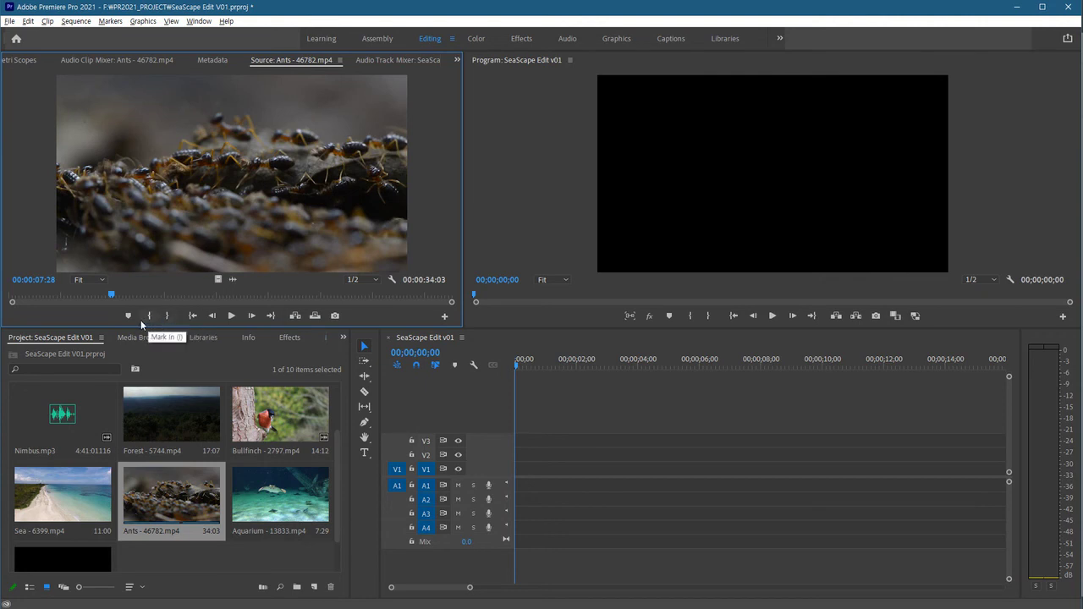
drag(112, 296, 108, 291)
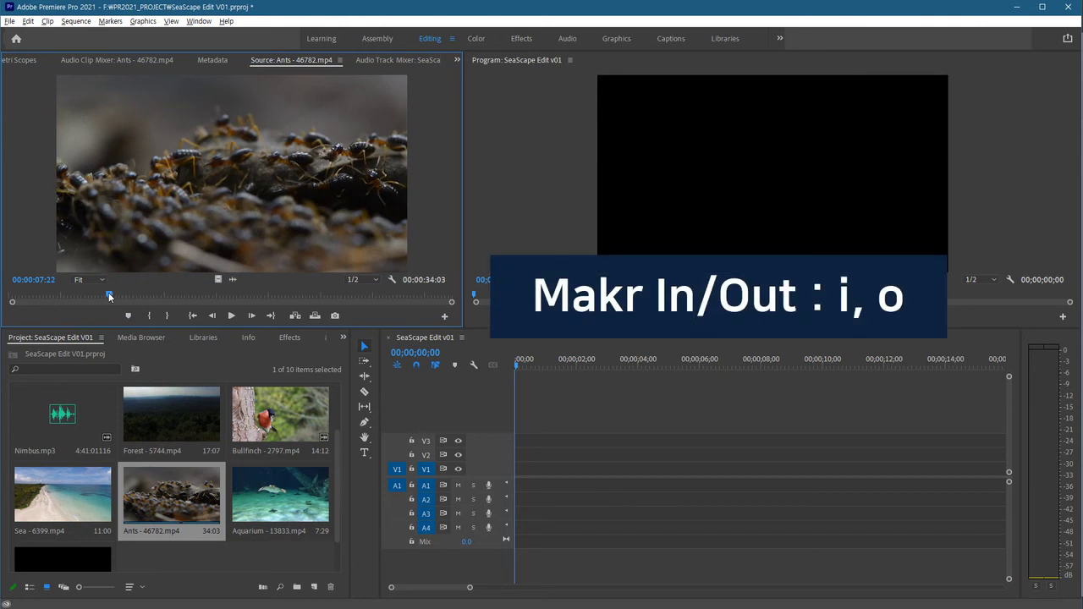
drag(108, 292, 108, 298)
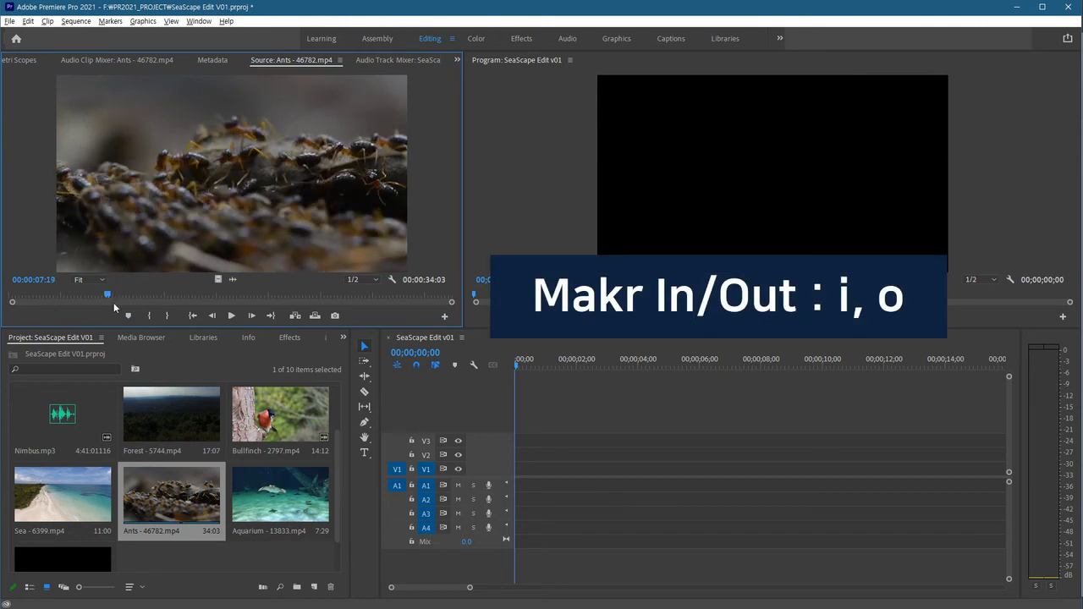
key(i)
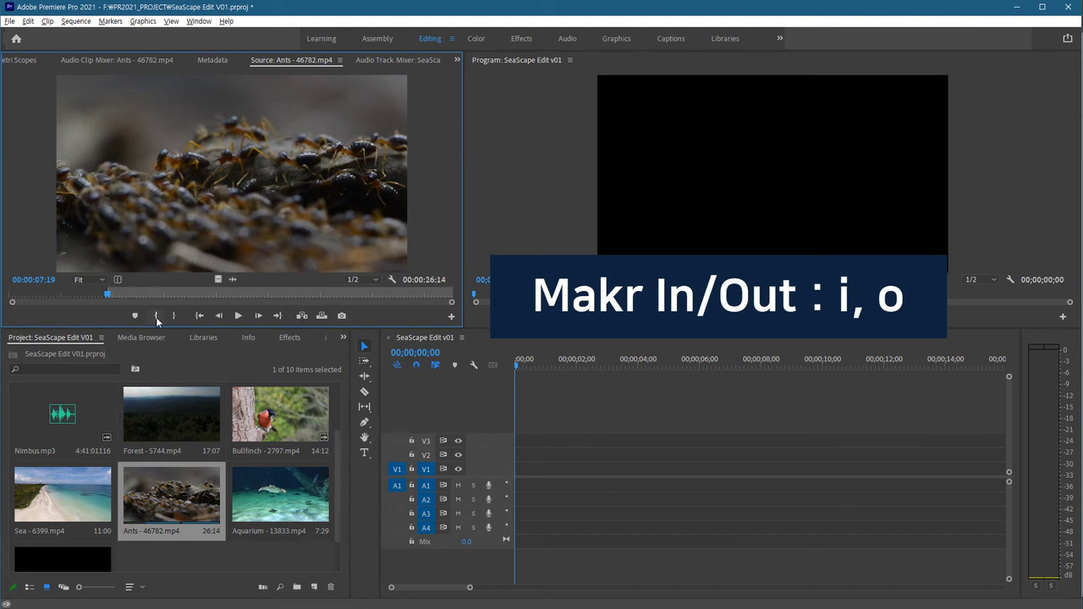
Step: Mark the Ants clip's Out point at 00:00:18:11 and scrub back through the marked range
drag(108, 292, 253, 300)
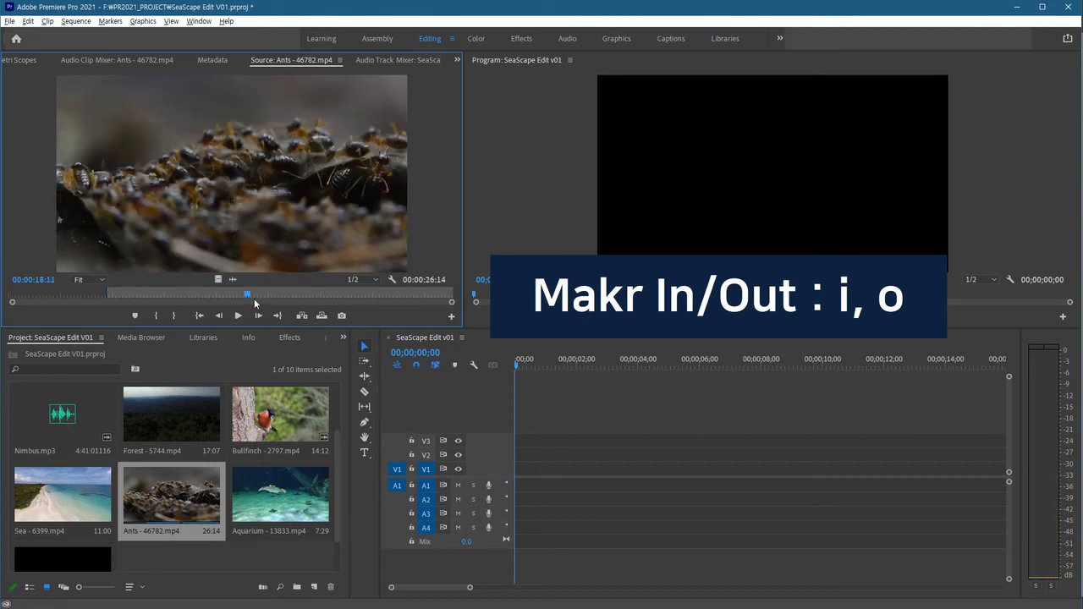
key(o)
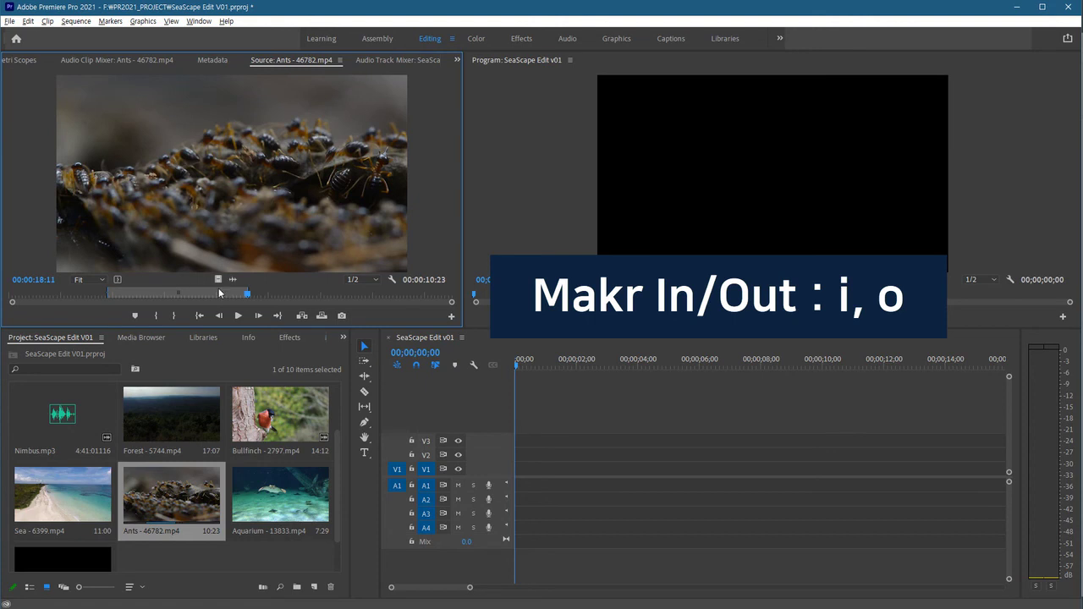
drag(246, 294, 187, 294)
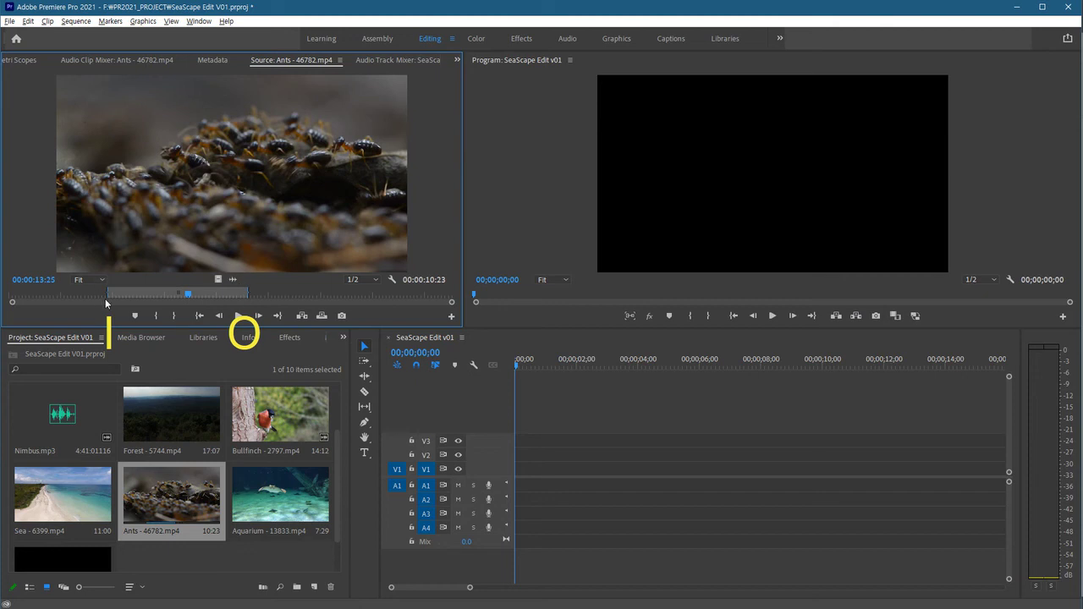
Step: Re-mark the Ants clip's In point at 00:00:05:19 and its Out point at 00:00:20:22
drag(184, 293, 86, 300)
key(i)
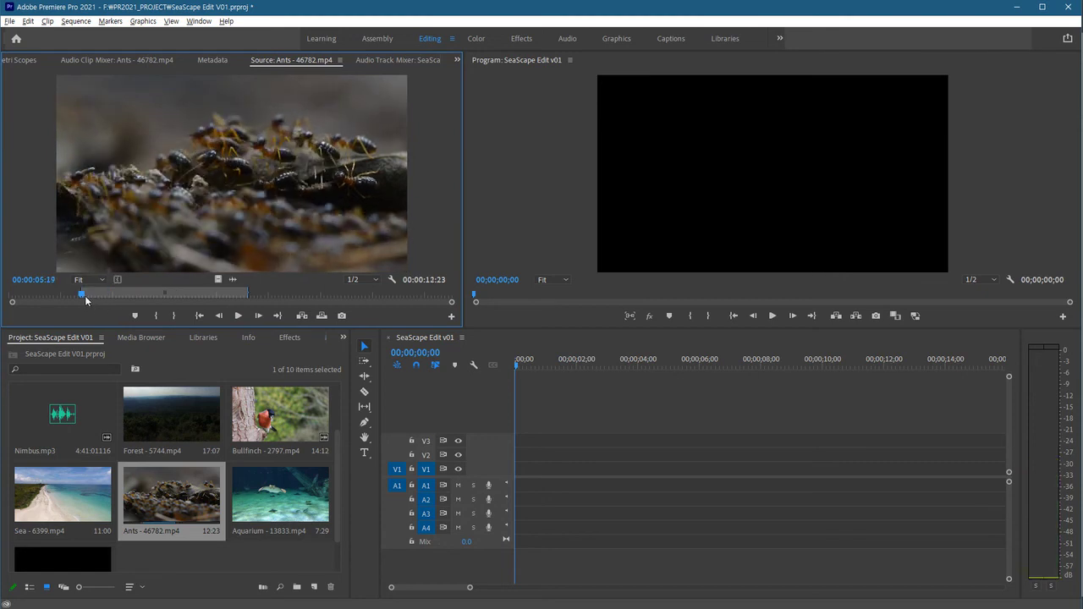
drag(81, 296, 278, 296)
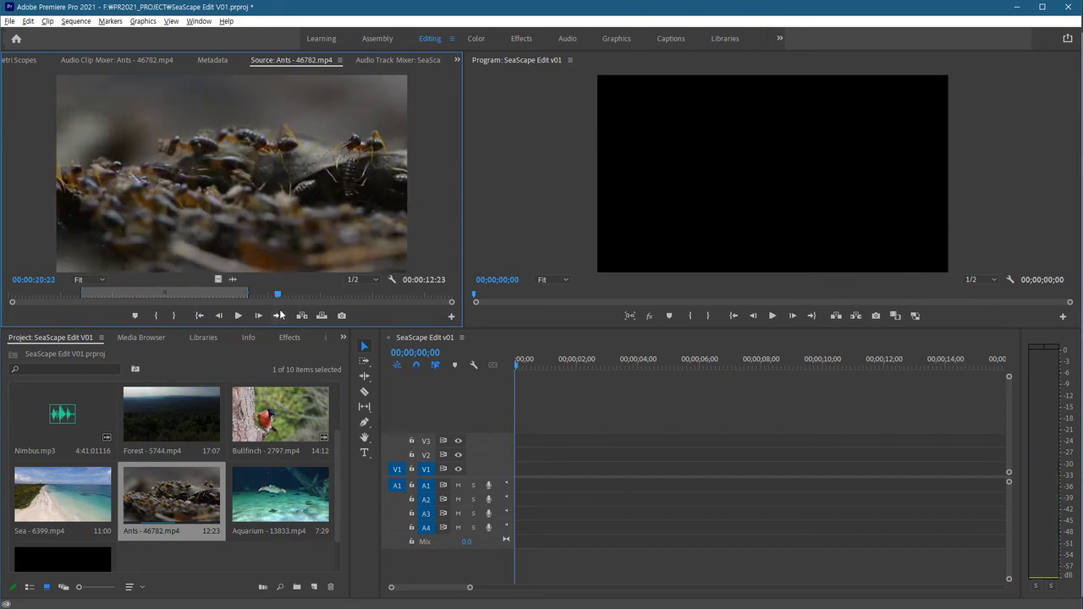
key(o)
drag(277, 295, 209, 301)
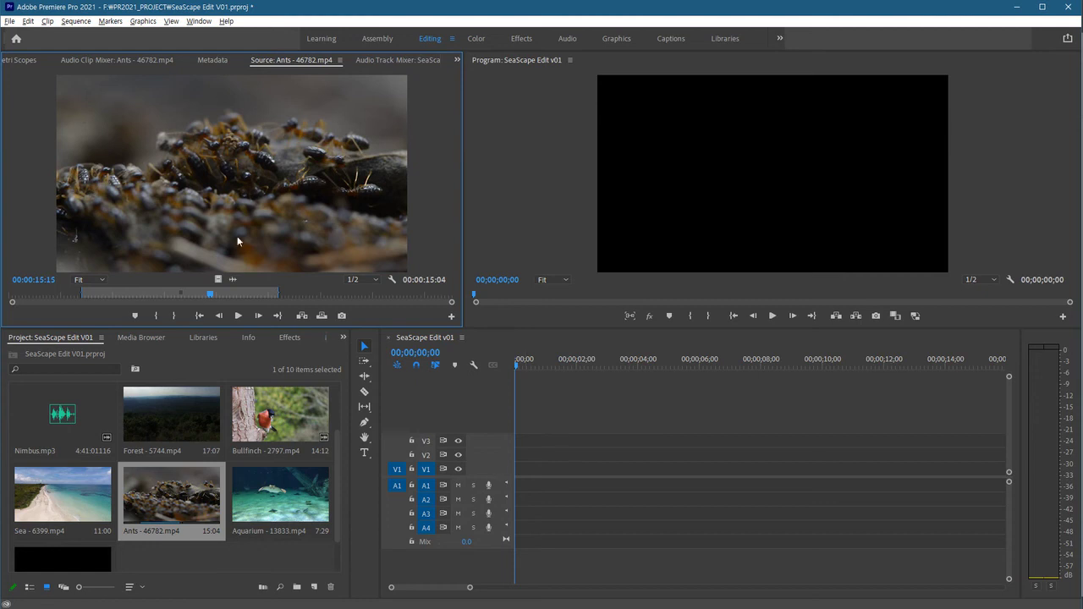
Step: Place the marked Ants range on V1 and A1 at the sequence start, and delete it from the timeline
drag(241, 189, 521, 474)
drag(538, 370, 486, 379)
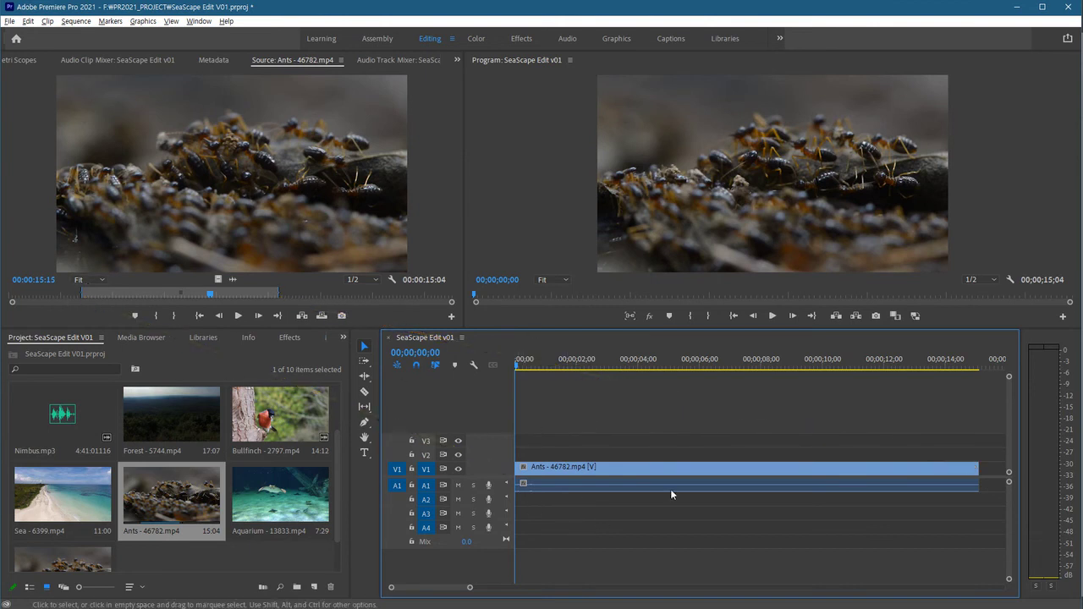
click(565, 468)
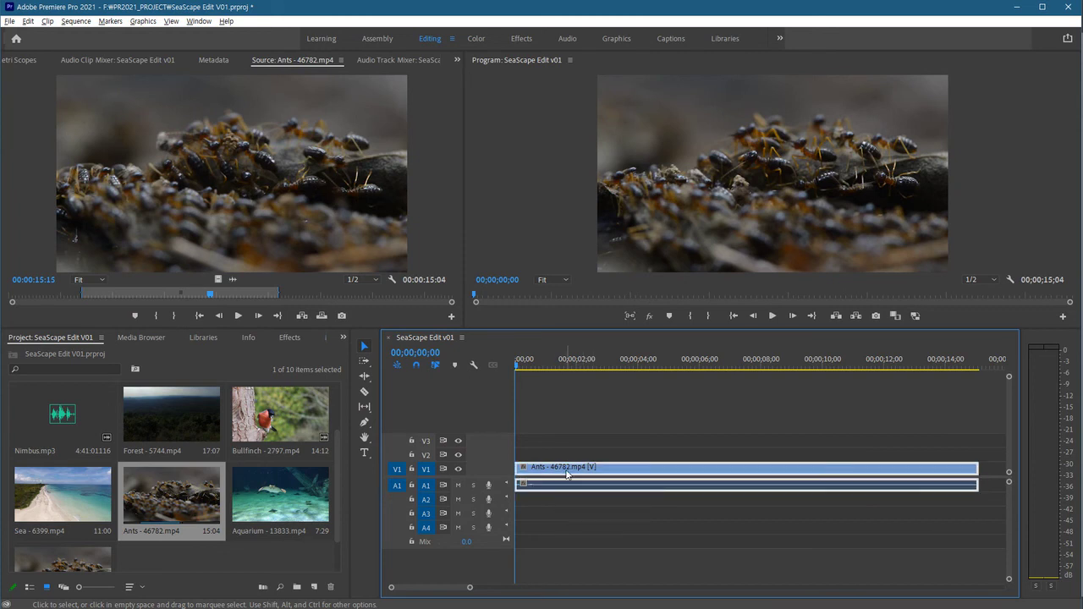
key(Delete)
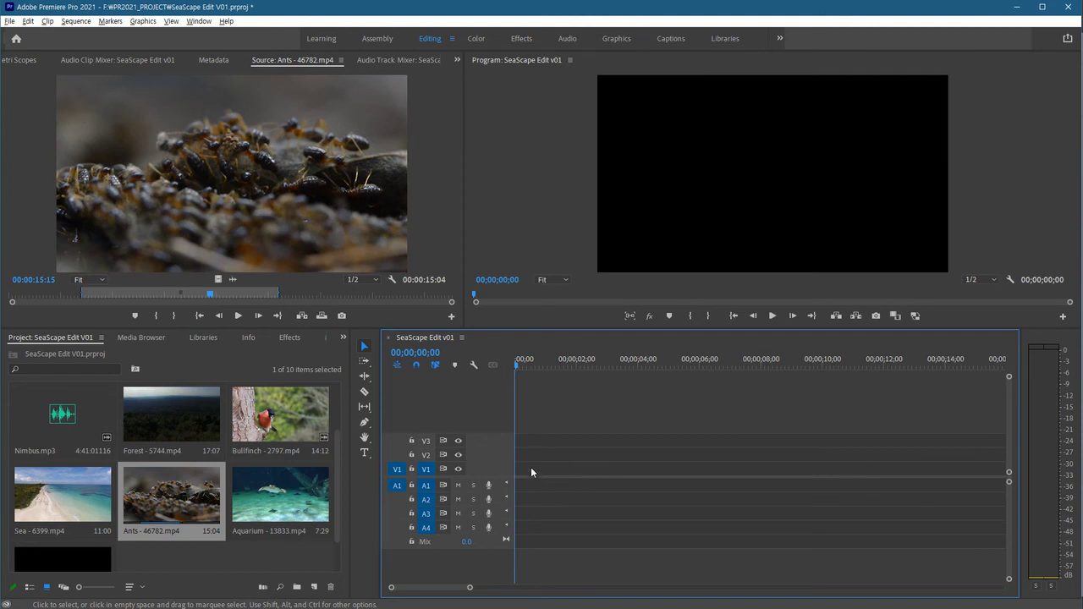
Step: Insert the marked Ants range from the Source Monitor at the sequence start and play it up to 00;00;03;25
click(318, 230)
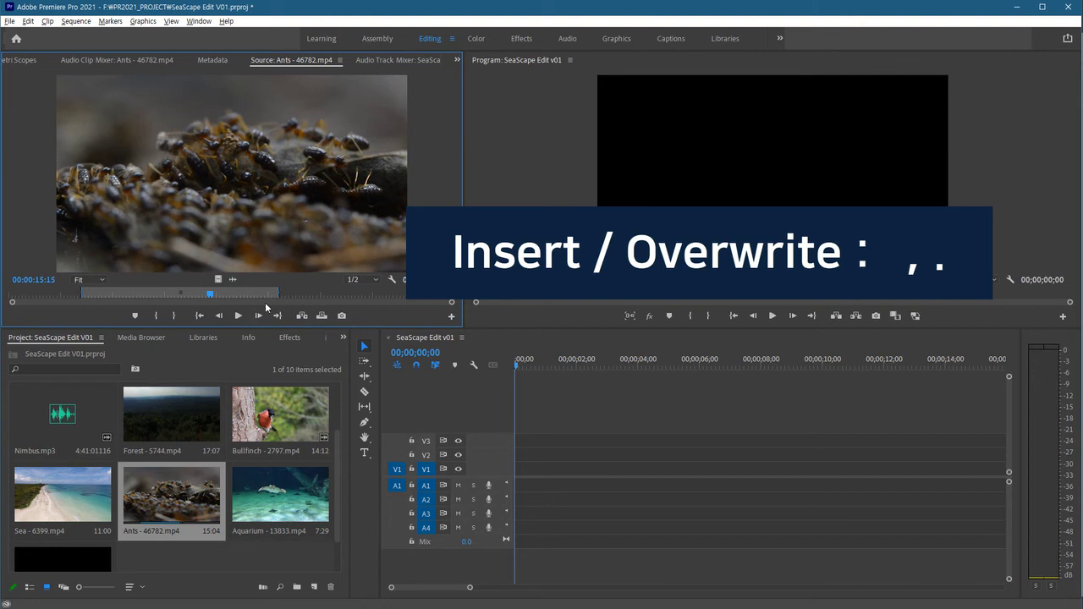
key(comma)
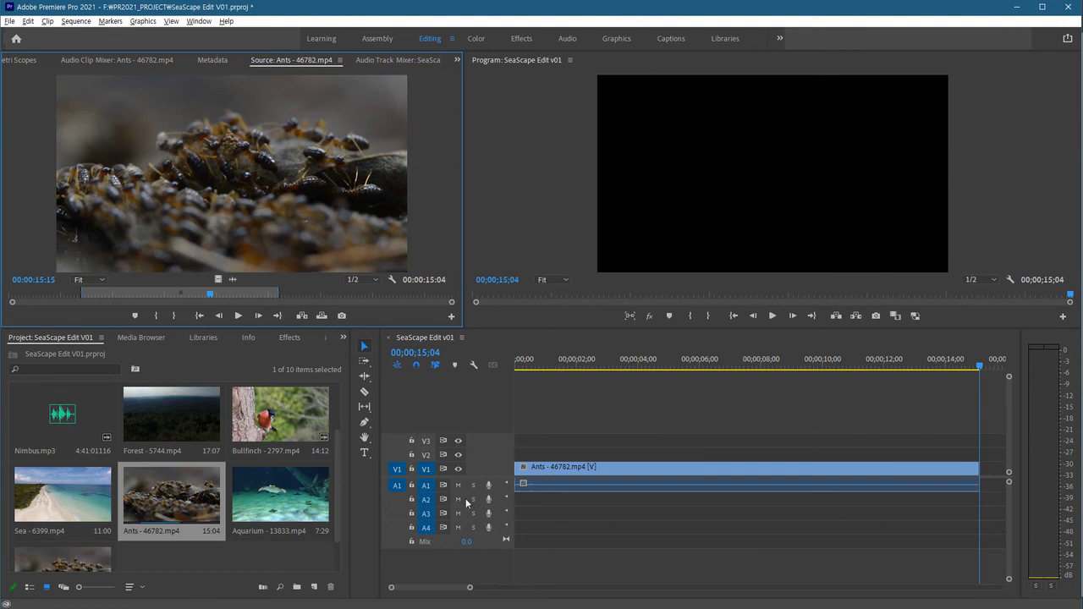
click(570, 470)
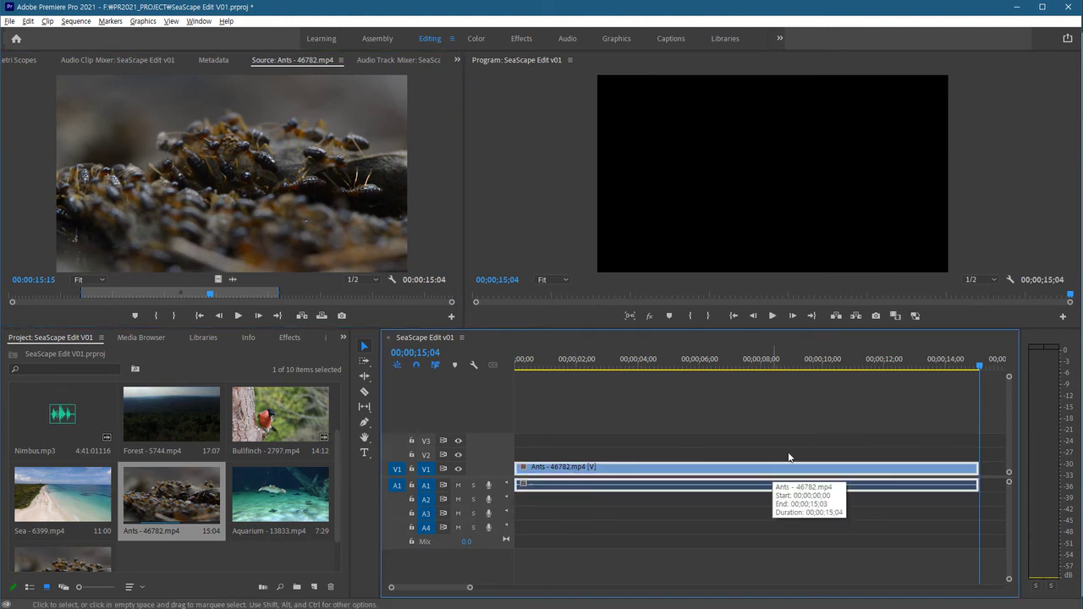
click(824, 433)
key(Home)
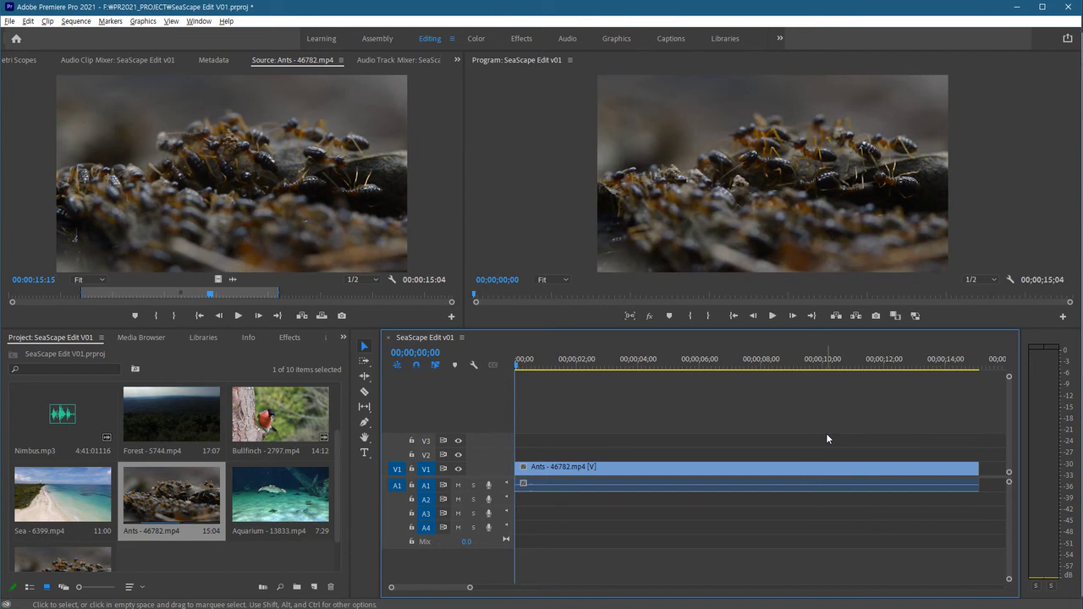
key(space)
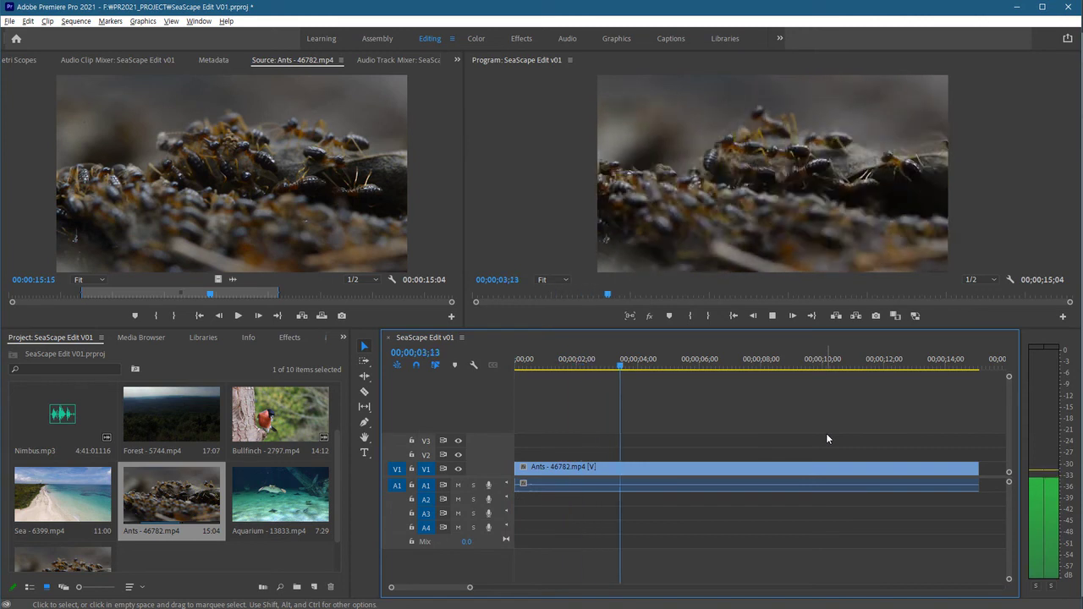
key(space)
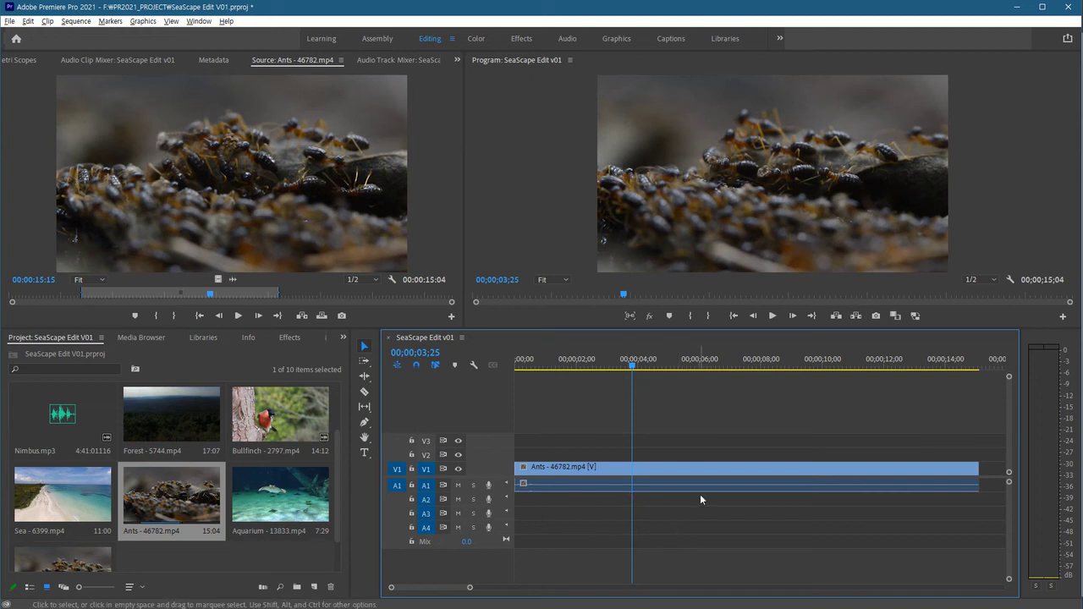
Step: Delete the inserted Ants clip from the timeline and return the playhead to the sequence start
click(653, 469)
key(Delete)
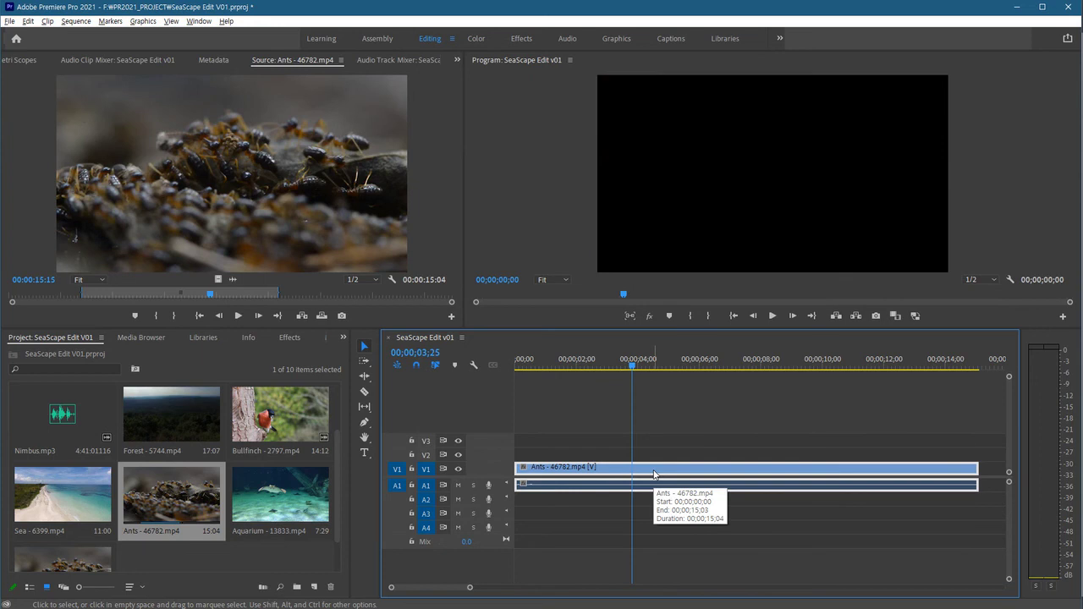
key(Home)
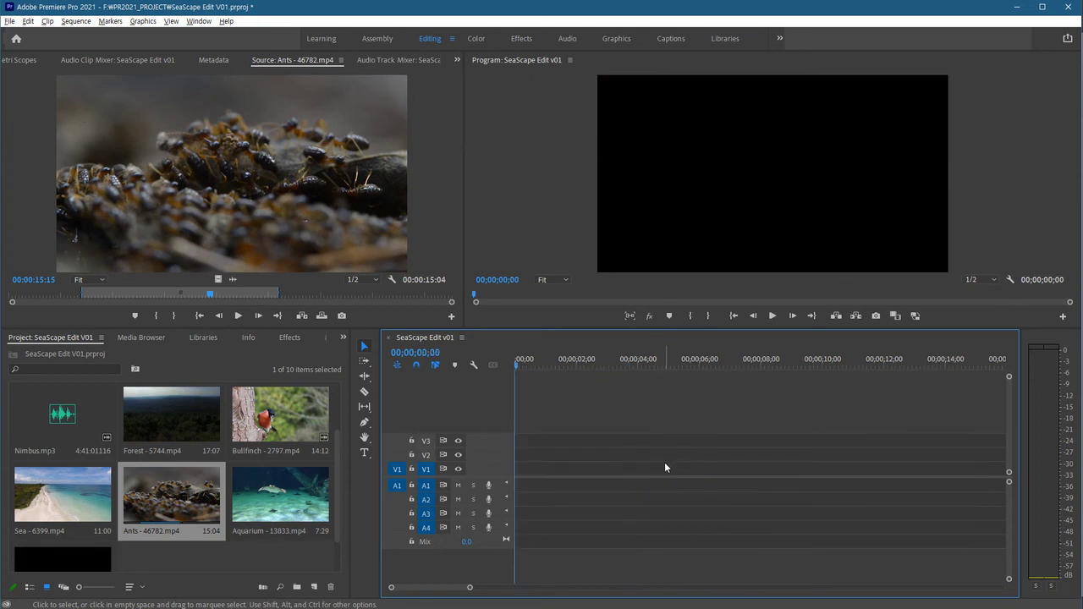
Step: Load the Aquarium clip in the Source Monitor and place it on V1 at the sequence start, keeping the existing sequence settings
double_click(291, 495)
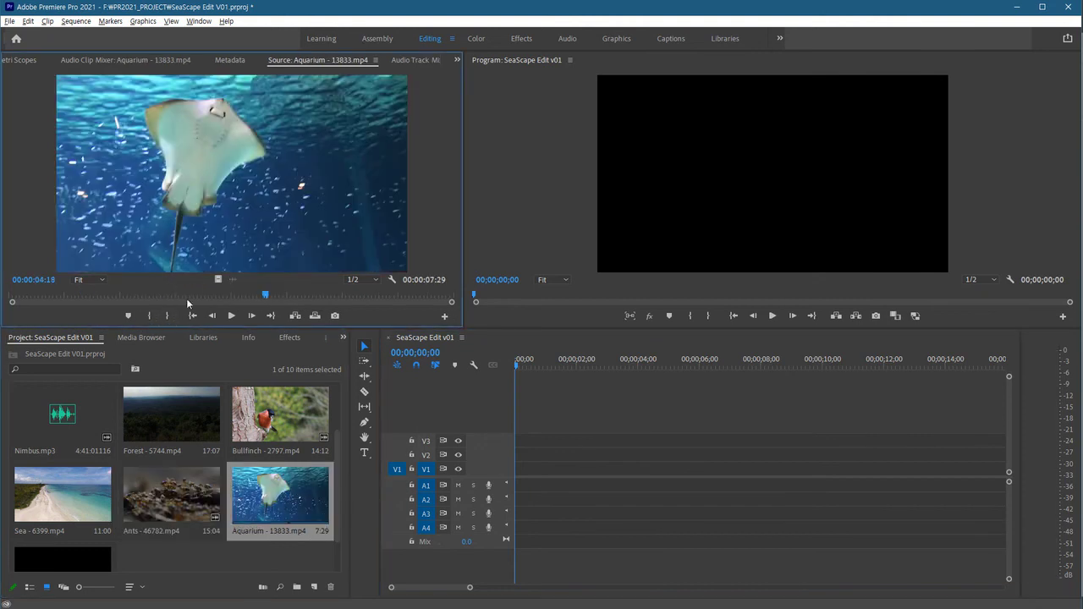
drag(235, 215, 521, 484)
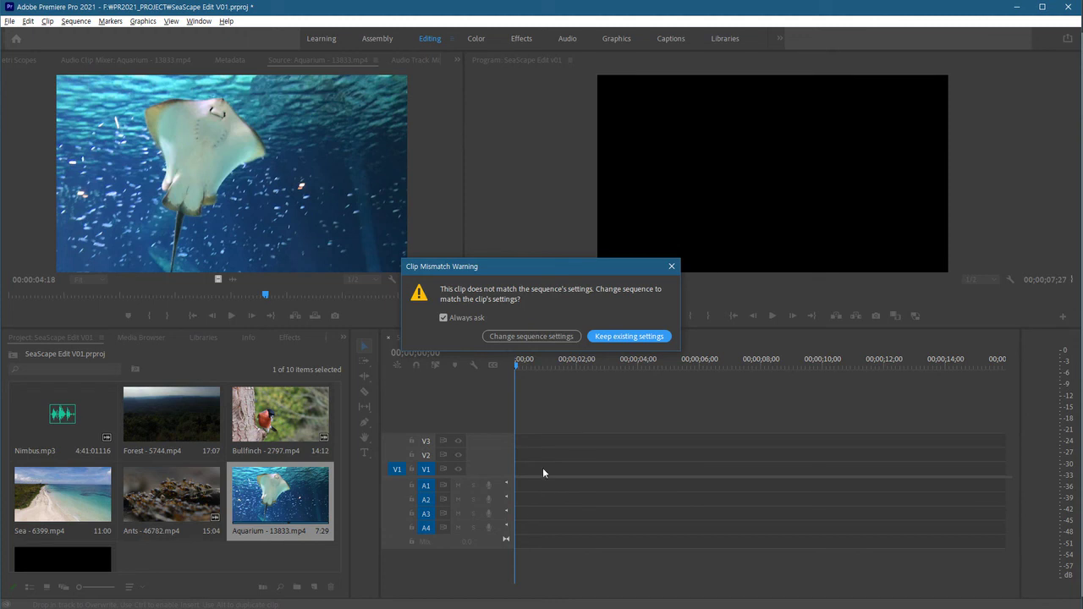
drag(538, 258, 584, 164)
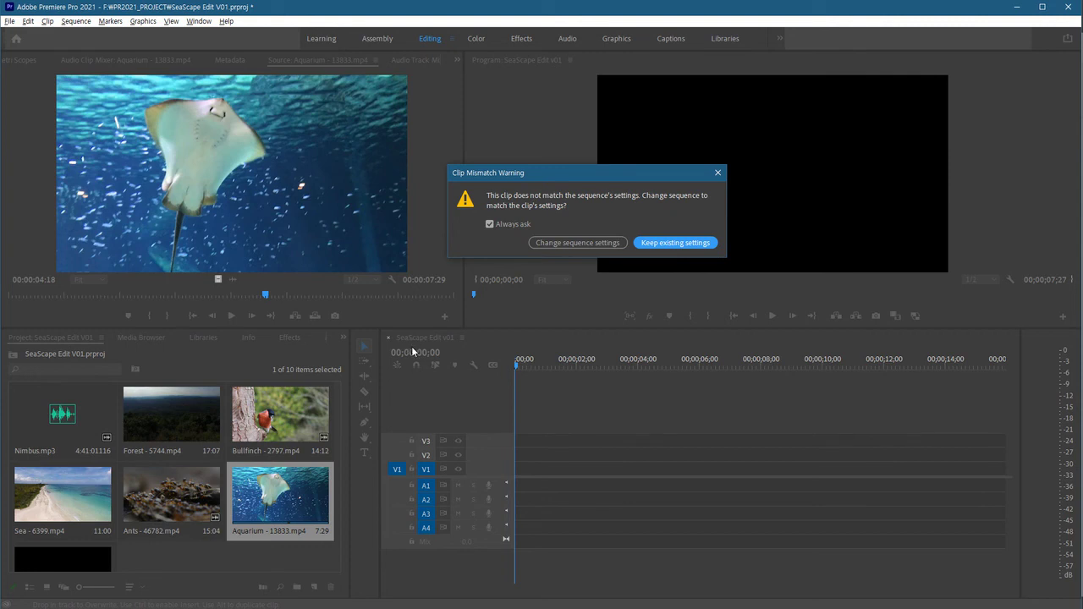
click(668, 243)
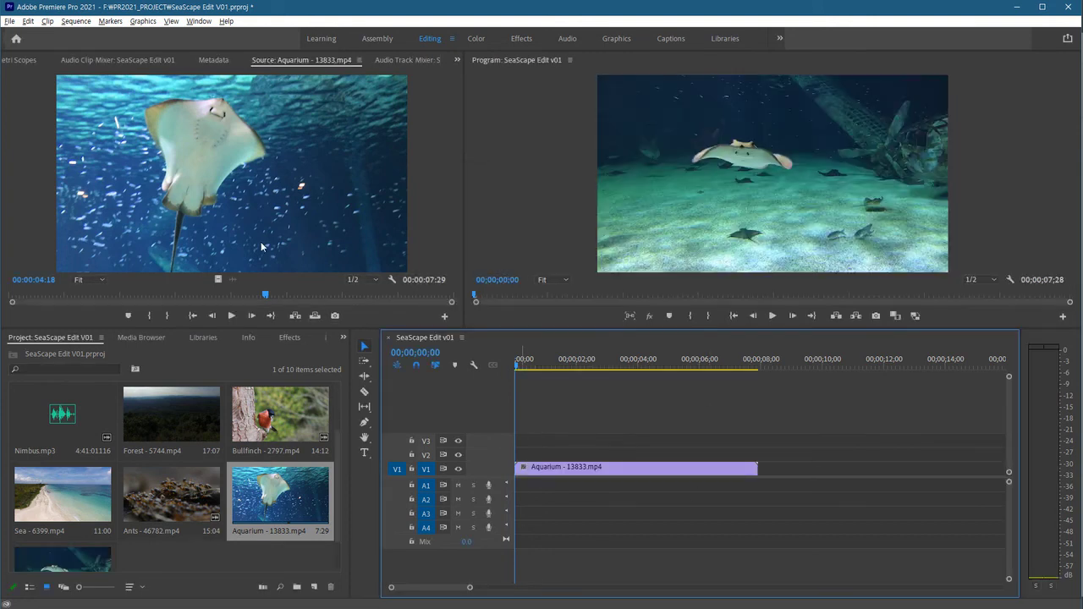
Step: Scrub through the Aquarium clip in the Source Monitor, stopping at 00:00:06:23
click(13, 297)
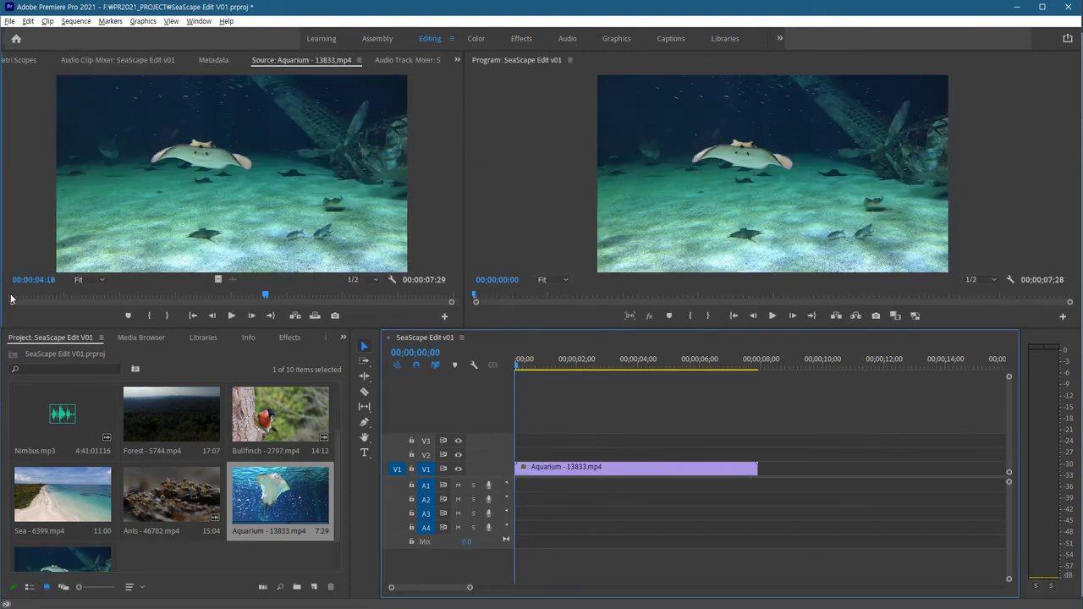
click(451, 299)
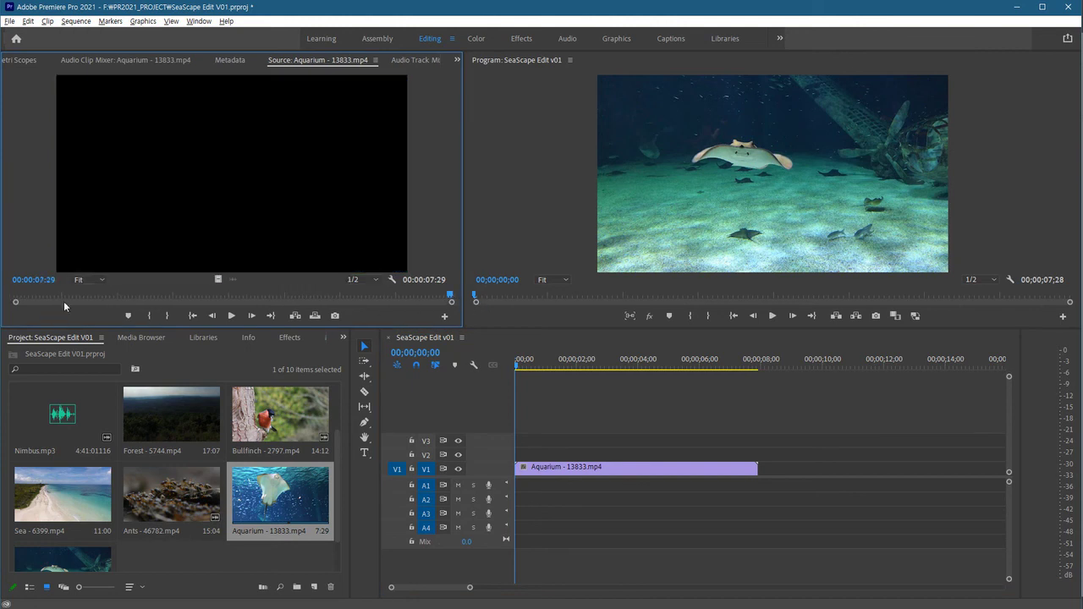
drag(417, 298, 382, 298)
click(591, 496)
click(555, 428)
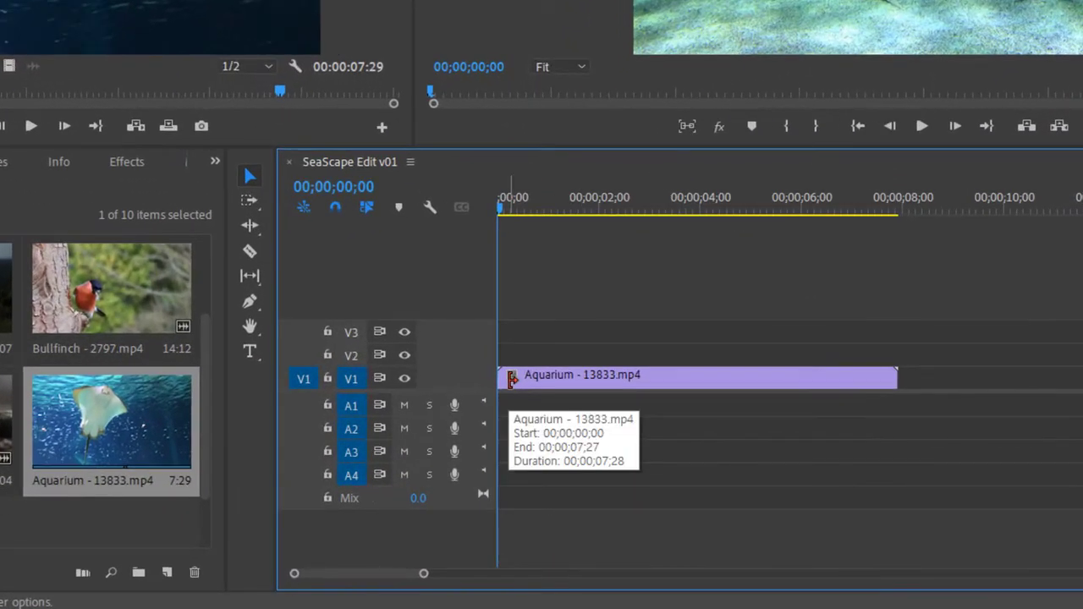
Step: Trim the Aquarium clip on V1 so it starts at about 1.5 seconds and ends at about 5.3 seconds
click(508, 377)
drag(509, 377, 574, 379)
drag(516, 213, 670, 241)
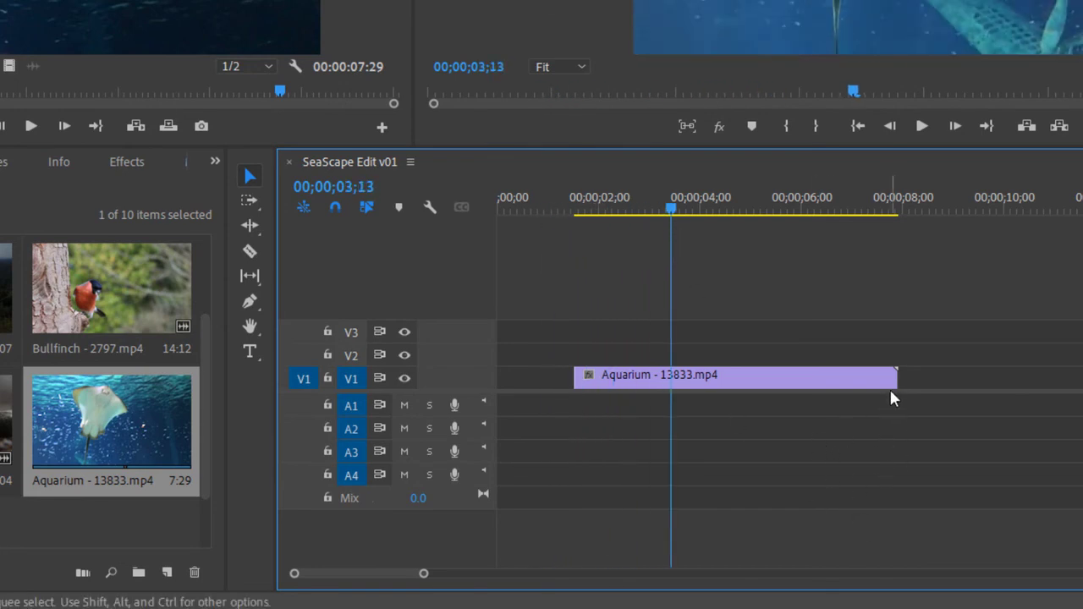
drag(890, 378, 761, 400)
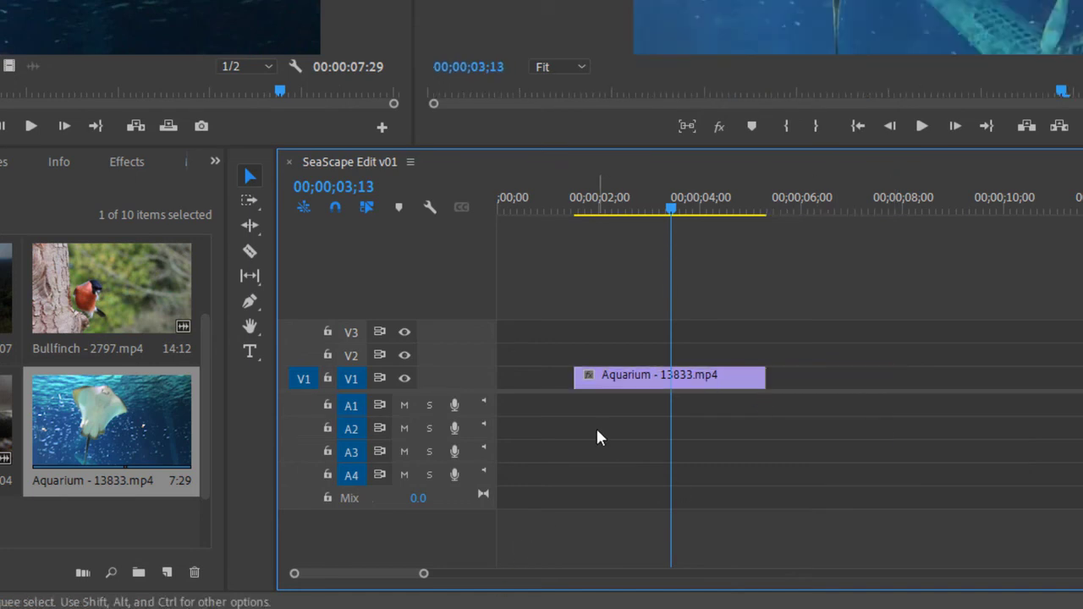
Step: Trim both edges of the Aquarium clip slightly further, to about 00;00;01;20 at the start and 00;00;04;29 at the end
click(513, 381)
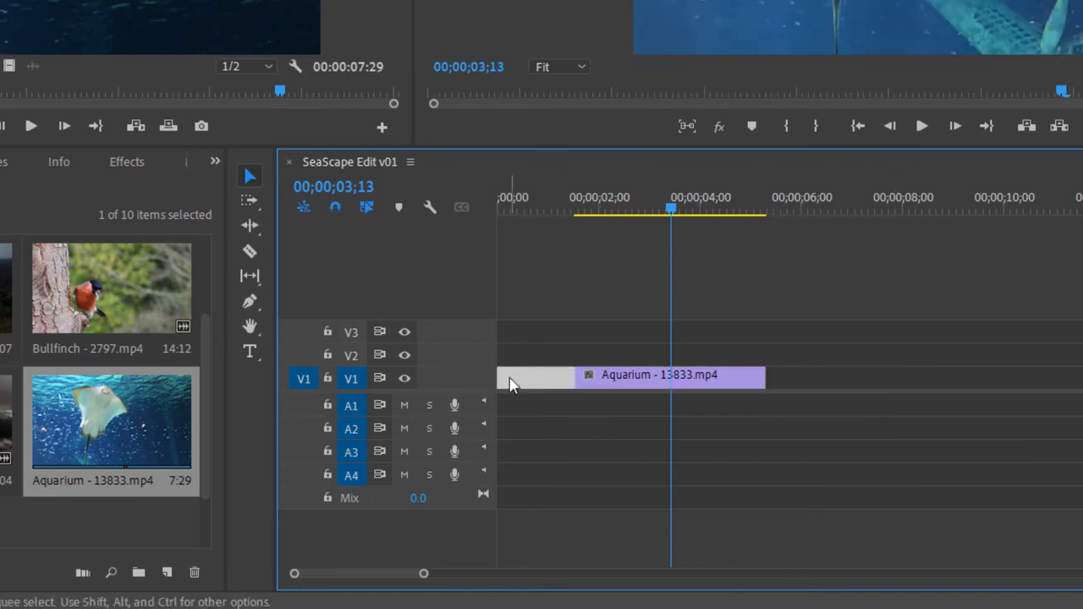
click(805, 378)
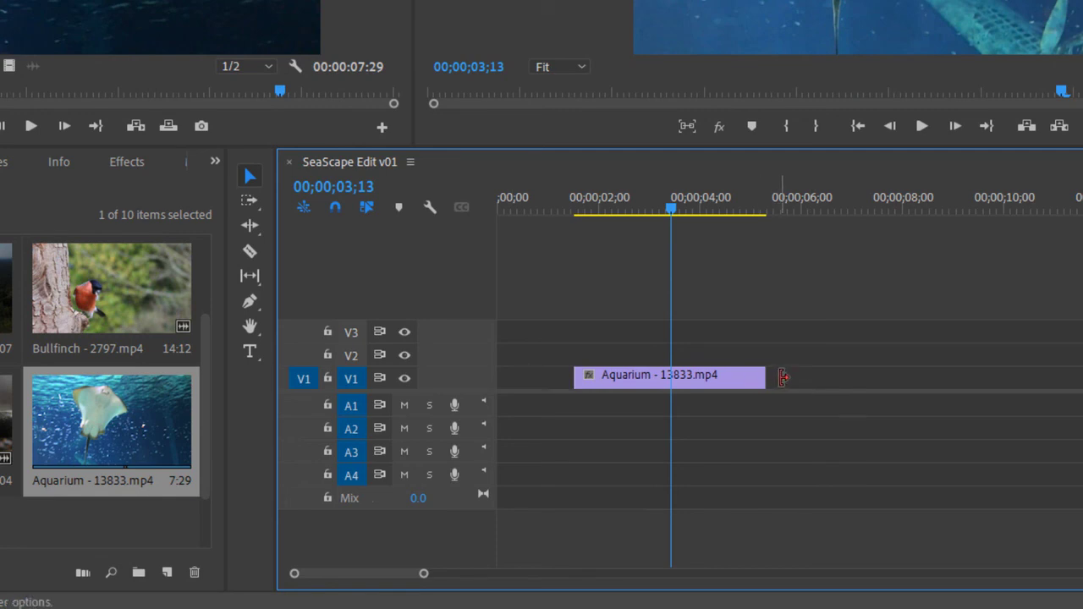
mouse_move(574, 377)
mouse_down()
mouse_move(530, 377)
mouse_move(582, 375)
mouse_up()
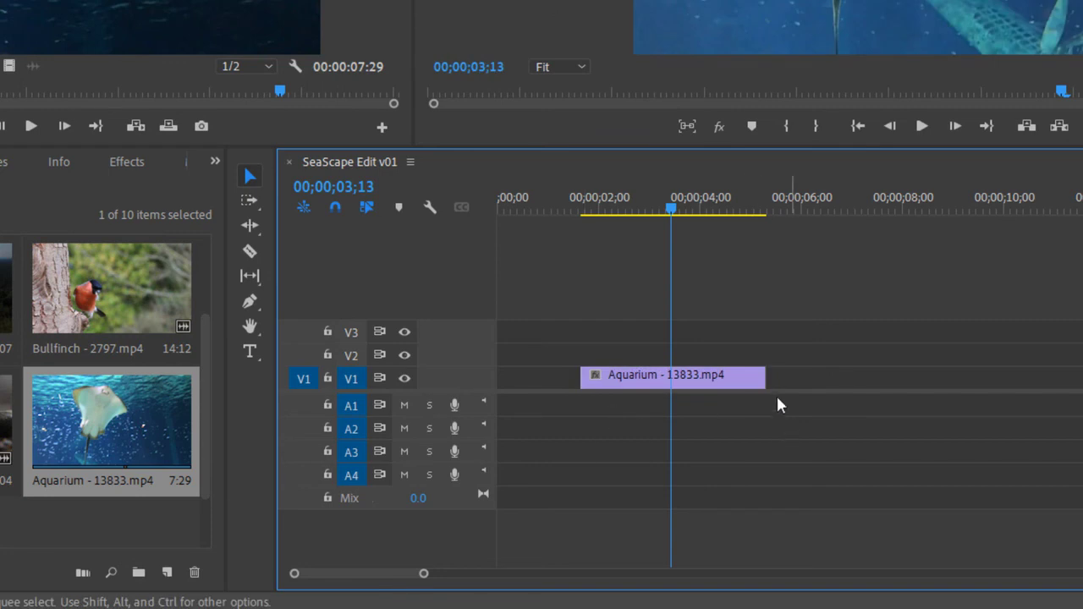
mouse_move(761, 376)
mouse_down()
mouse_move(693, 380)
mouse_move(744, 381)
mouse_up()
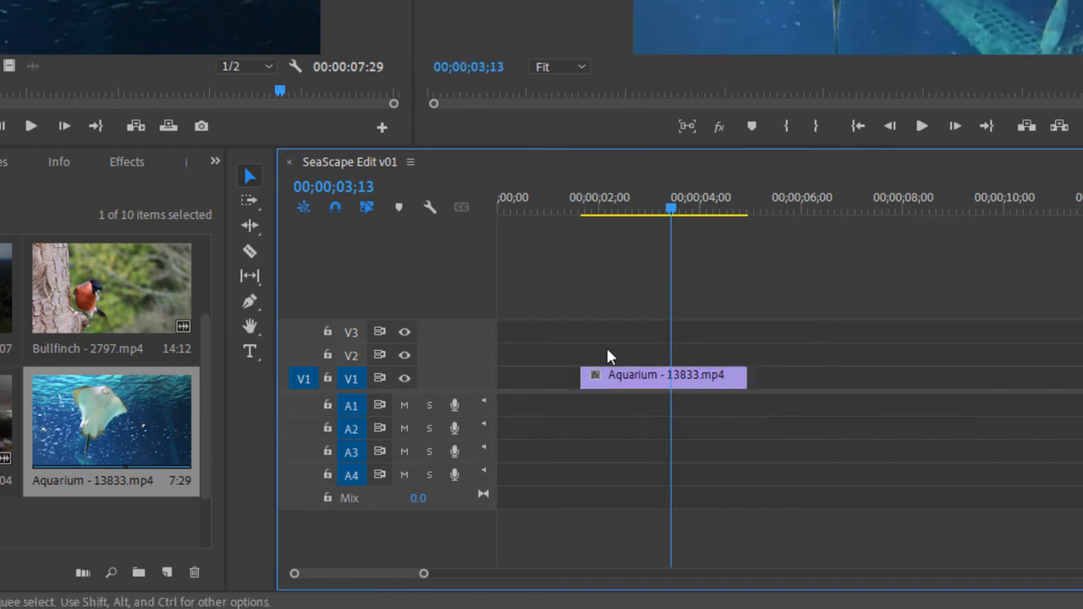
Step: Scrub across the trimmed Aquarium clip and play it from just before its start up to 00;00;04;07
drag(624, 208, 551, 206)
drag(617, 277, 574, 301)
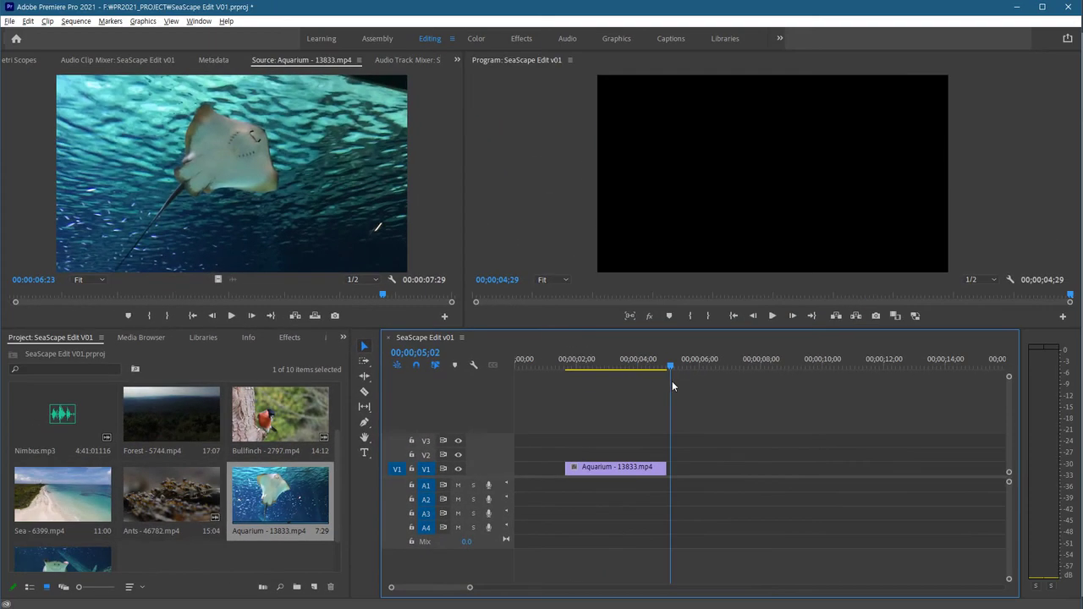
key(space)
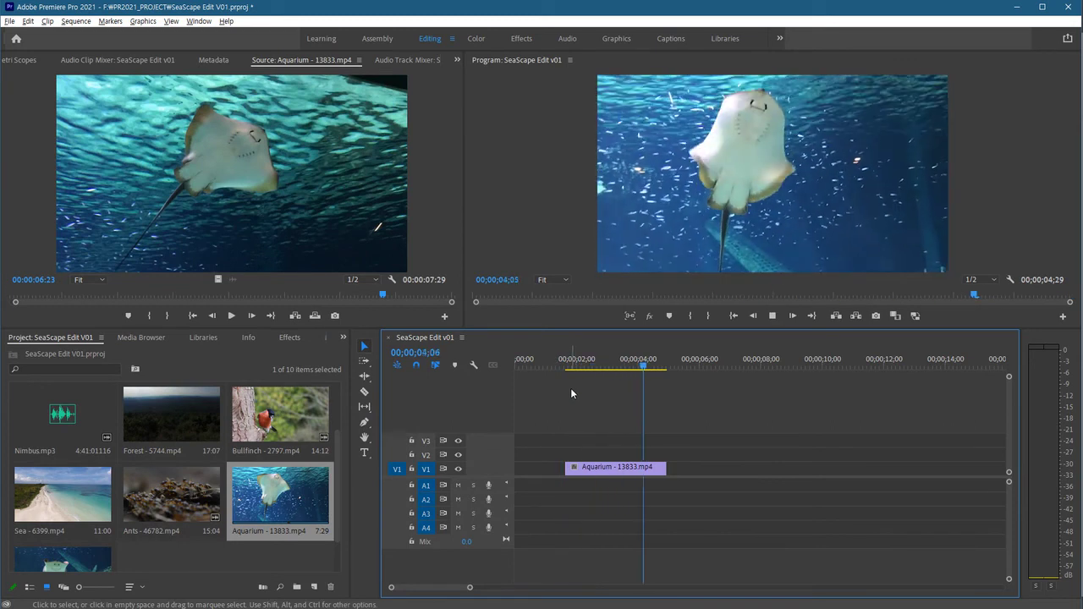
click(560, 366)
key(space)
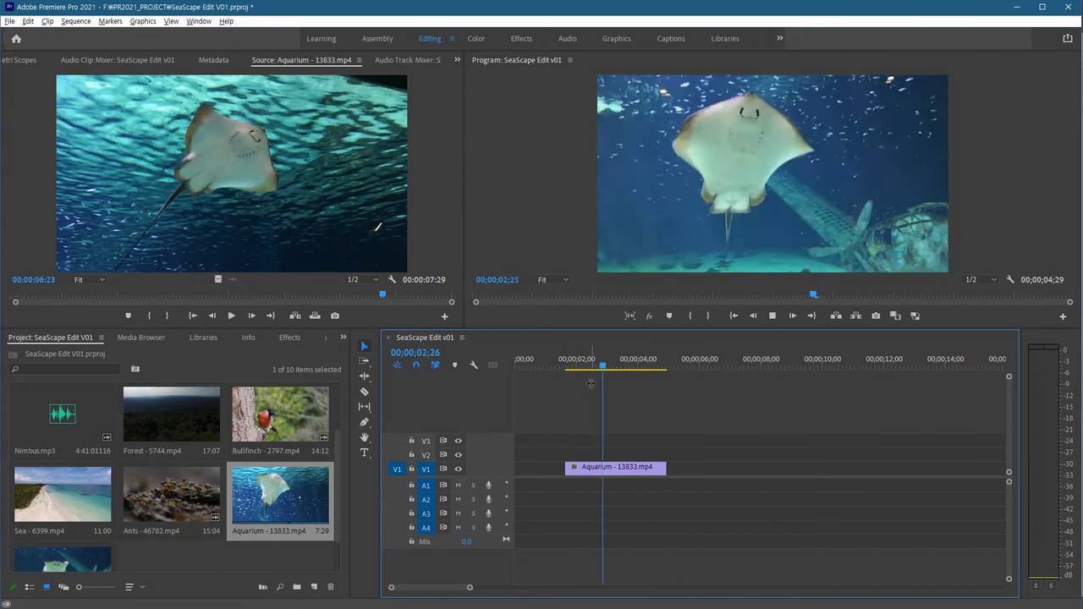
key(space)
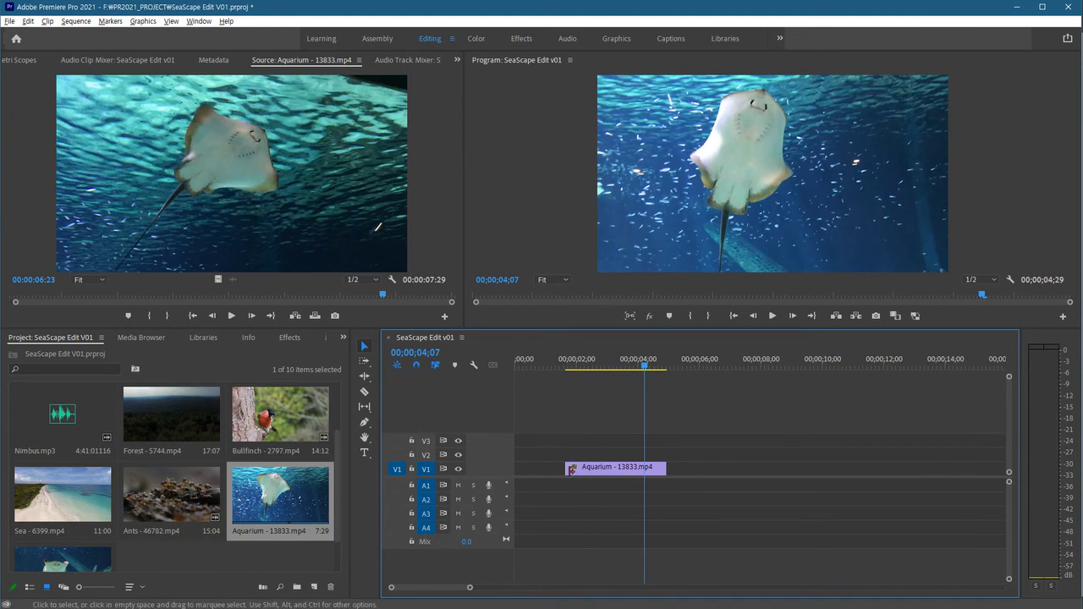
Step: Extend the Aquarium clip's start back to about 1 second, and trim it again to about 00;00;01;20
click(560, 363)
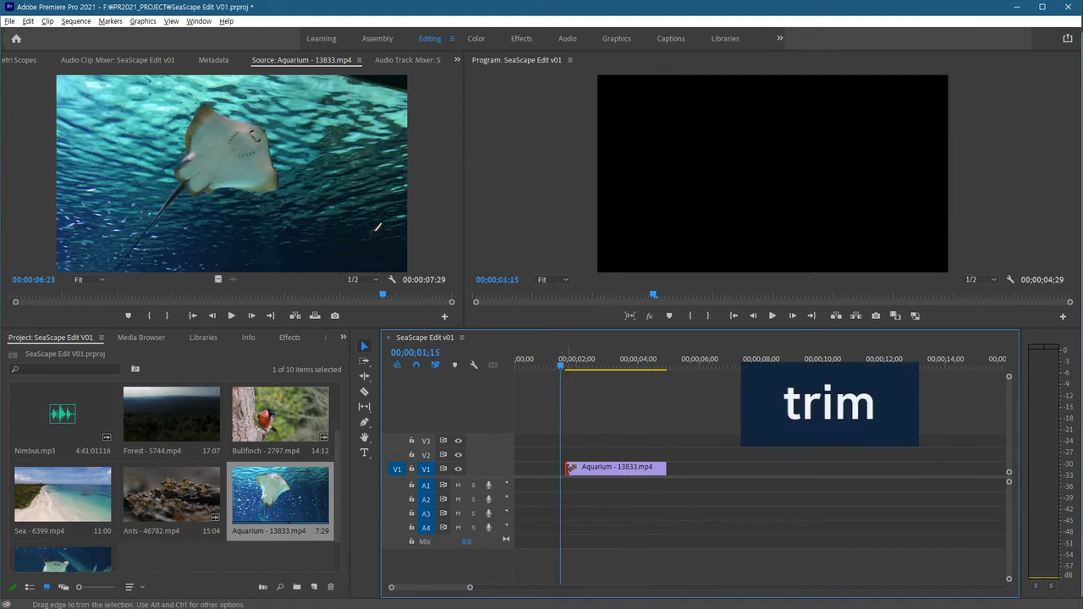
drag(569, 467, 550, 468)
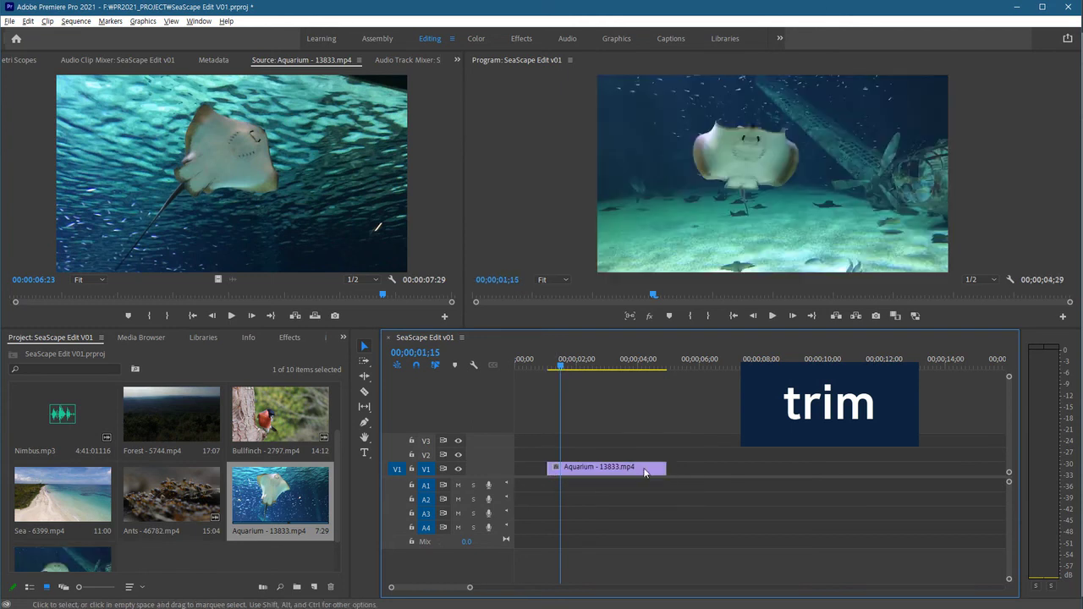
drag(665, 467, 663, 468)
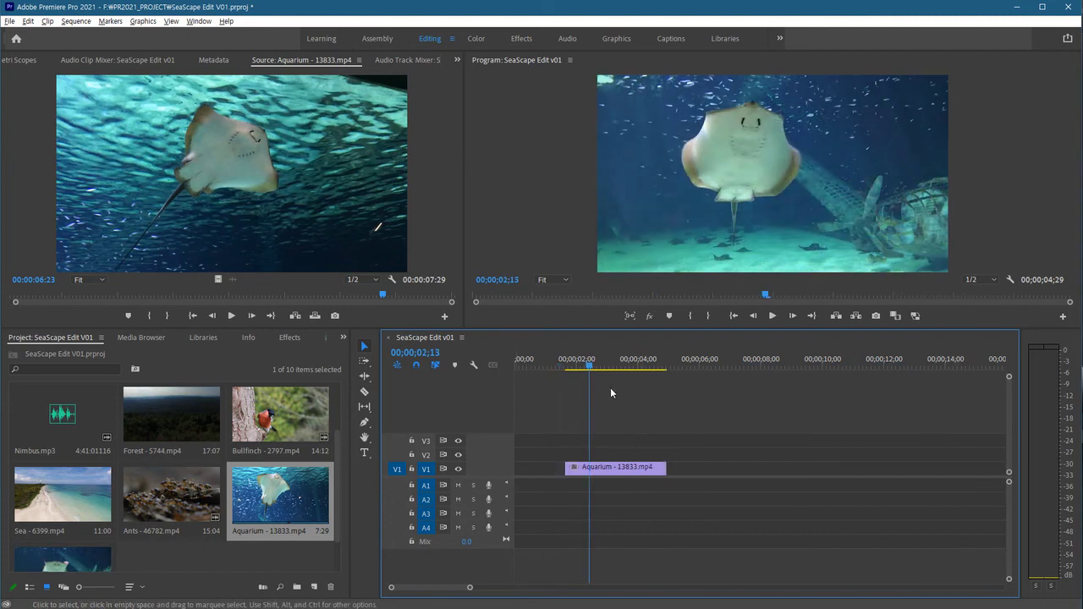
Step: Move the Aquarium clip along V1 so that it ends at 00;00;07;24
click(616, 471)
drag(616, 471, 719, 478)
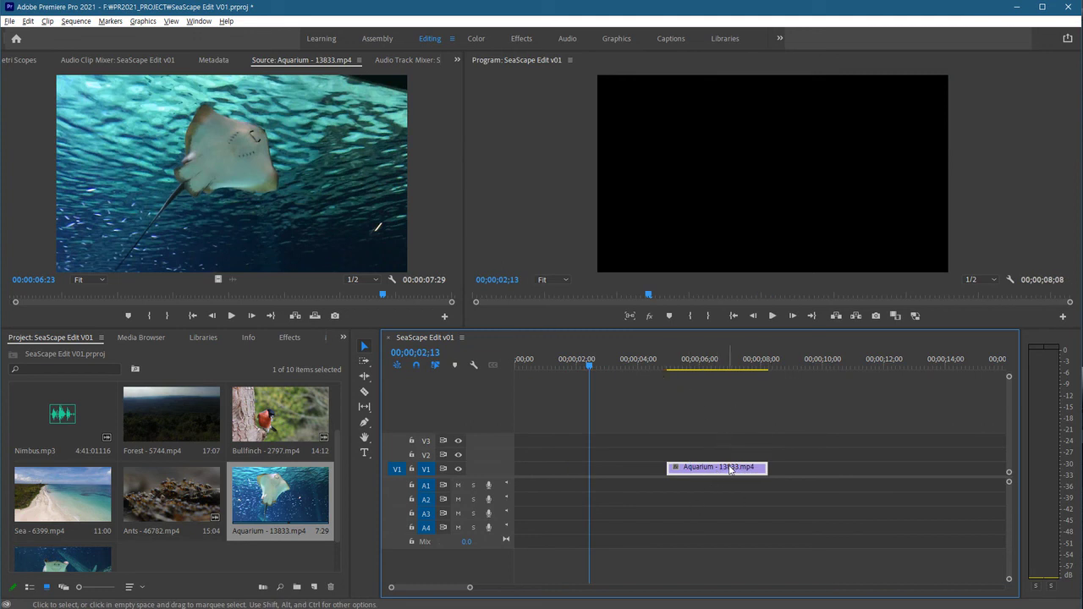
drag(733, 472, 706, 474)
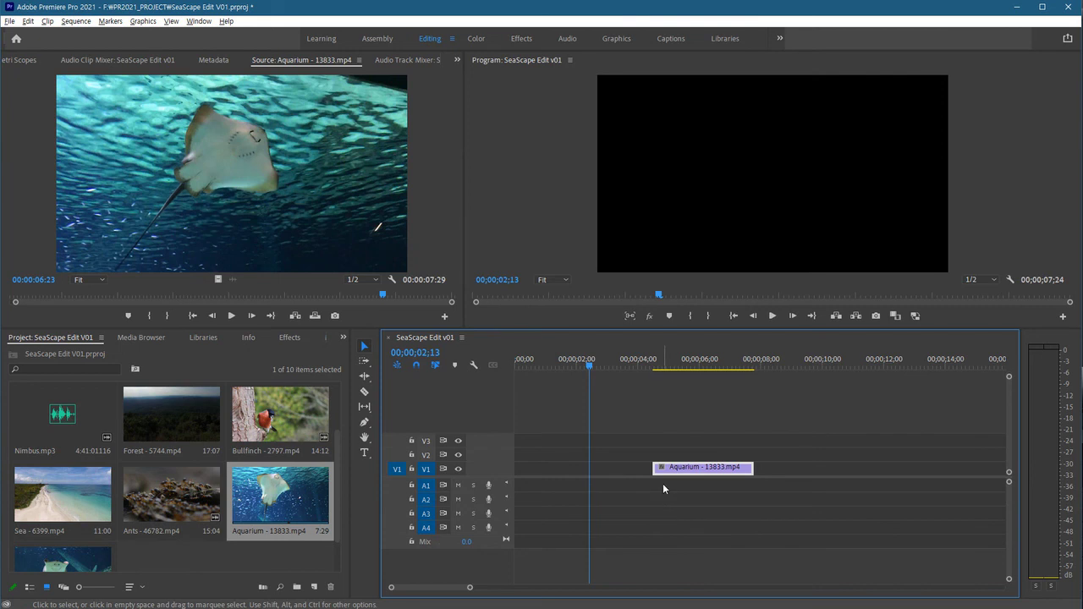
Step: Extend the Aquarium clip's start to about 2.8 seconds and its end to the limit of the source footage, and deselect the edge
click(653, 468)
drag(653, 468, 603, 468)
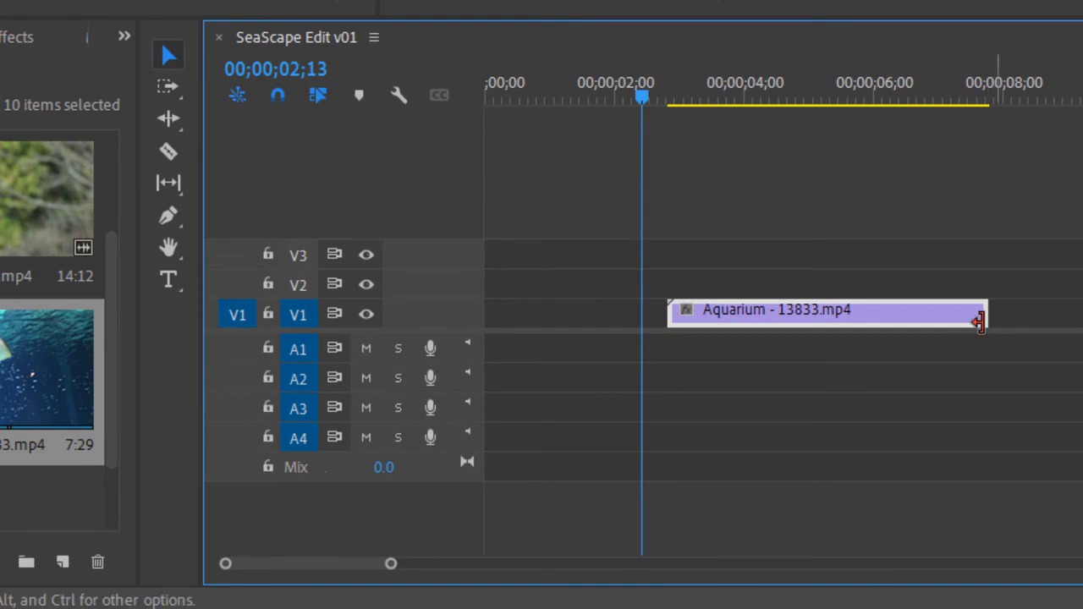
drag(987, 315, 1010, 315)
drag(817, 314, 1070, 321)
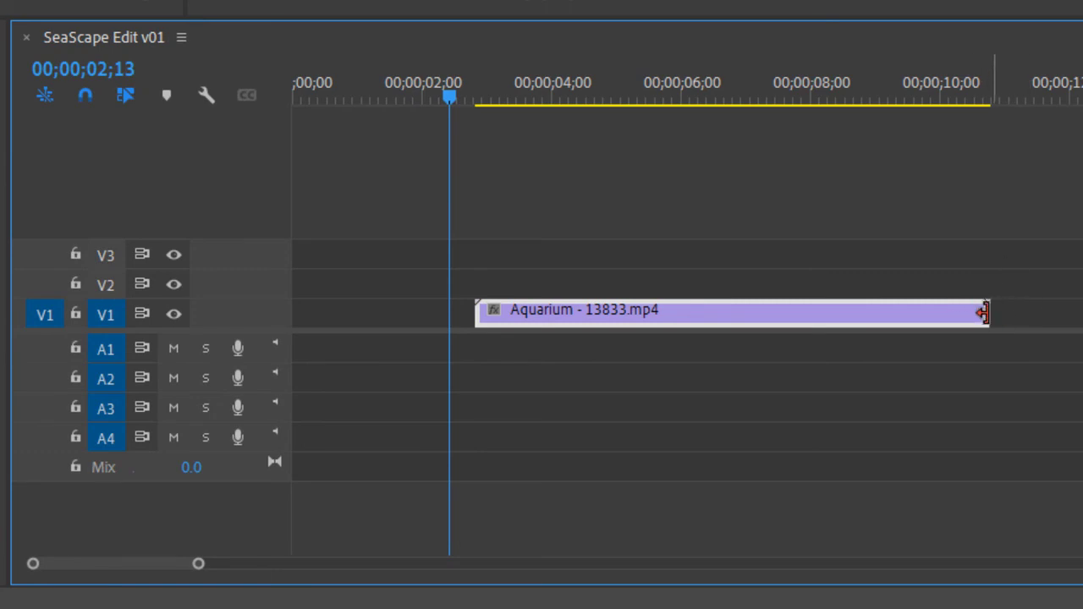
click(983, 311)
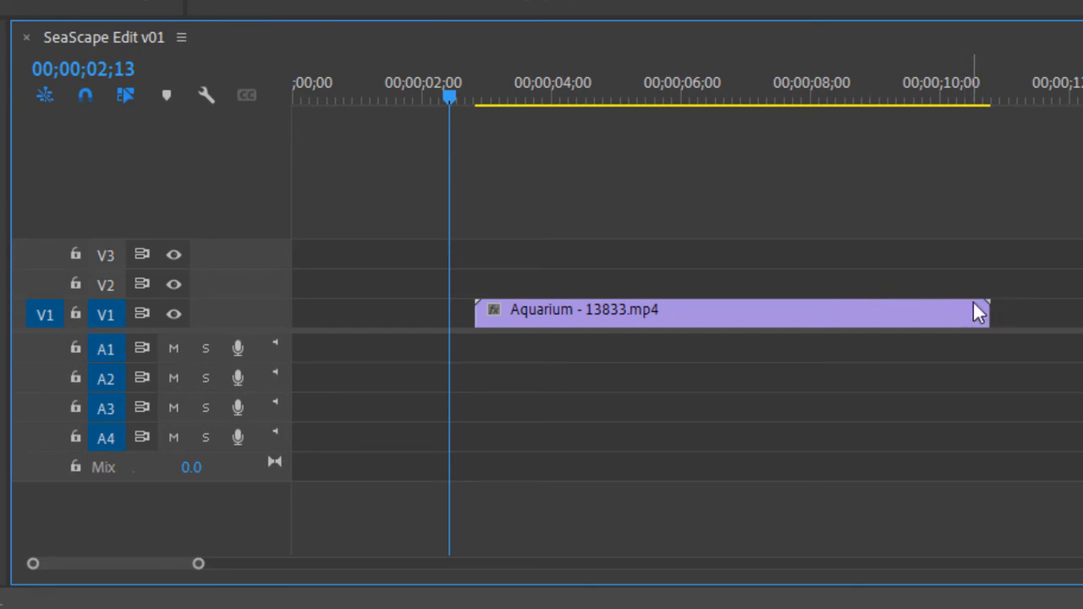
Step: Scrub to 00;00;04;13 and move the full-length Aquarium clip to the sequence start on V1
drag(558, 103, 580, 116)
drag(647, 314, 530, 313)
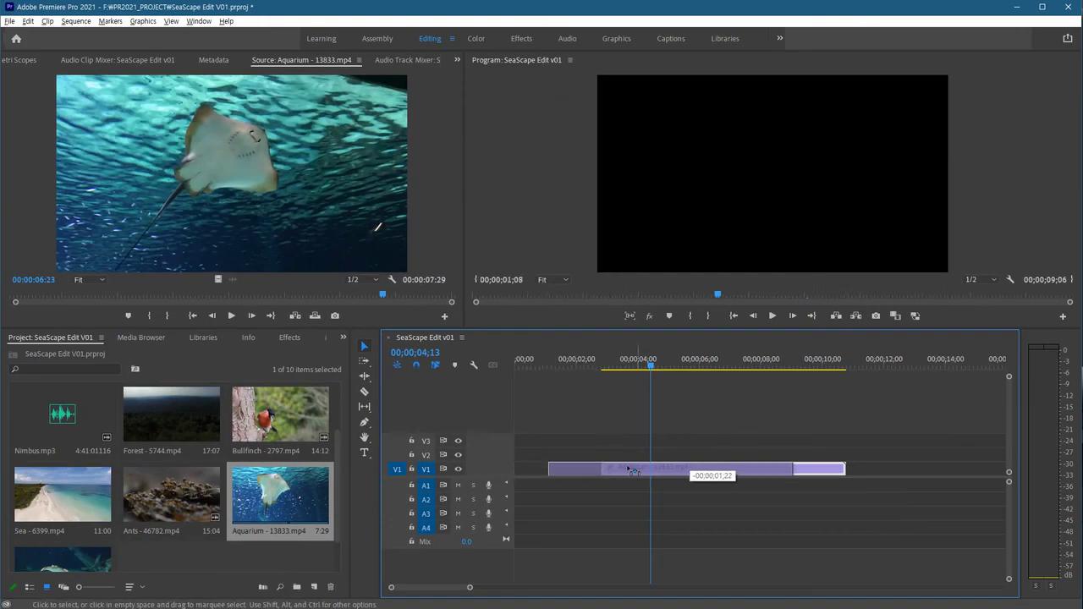
drag(633, 471, 598, 471)
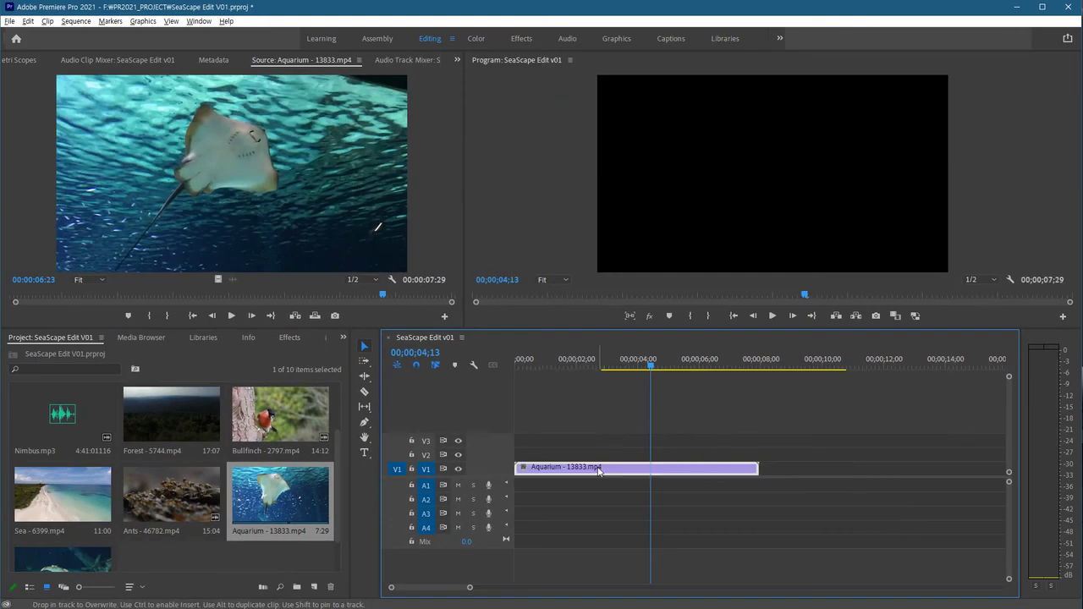
Step: Ripple-trim the Aquarium clip's end to the playhead at 00;00;05;10, and undo the trim
drag(598, 365, 677, 395)
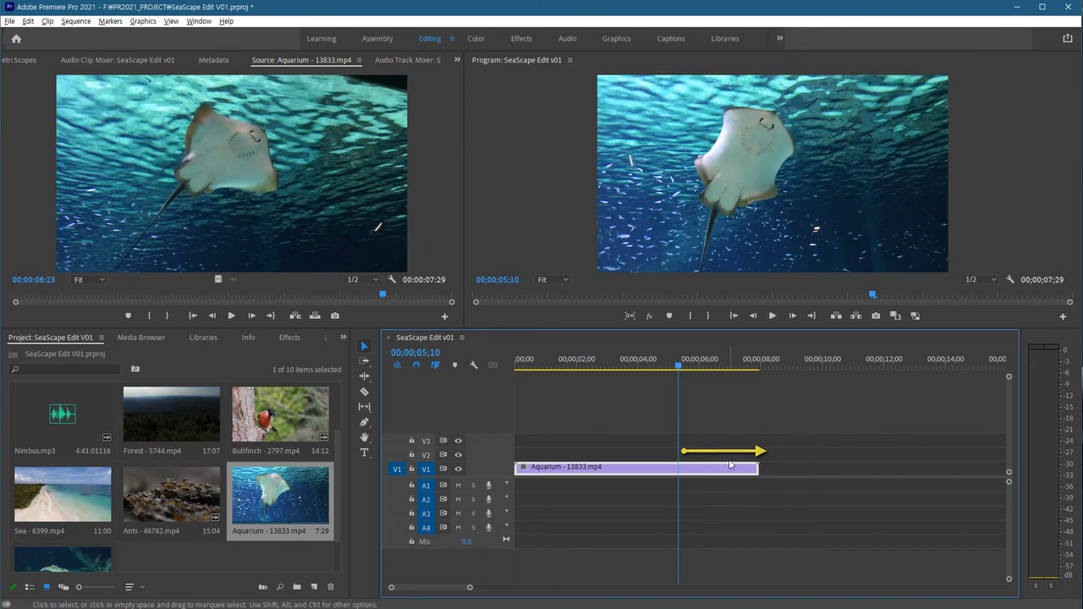
key(w)
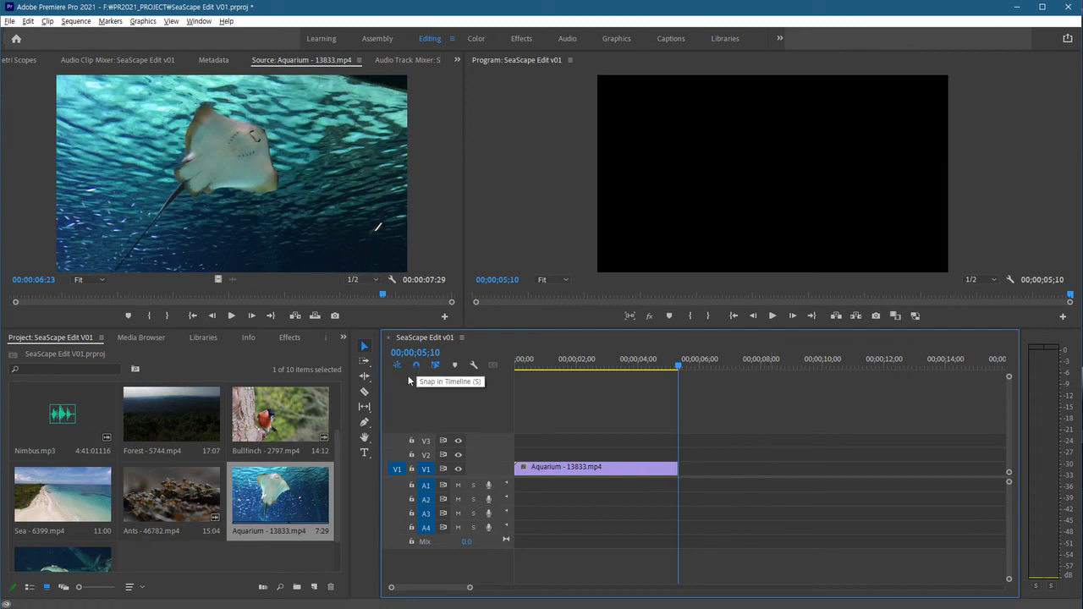
click(30, 21)
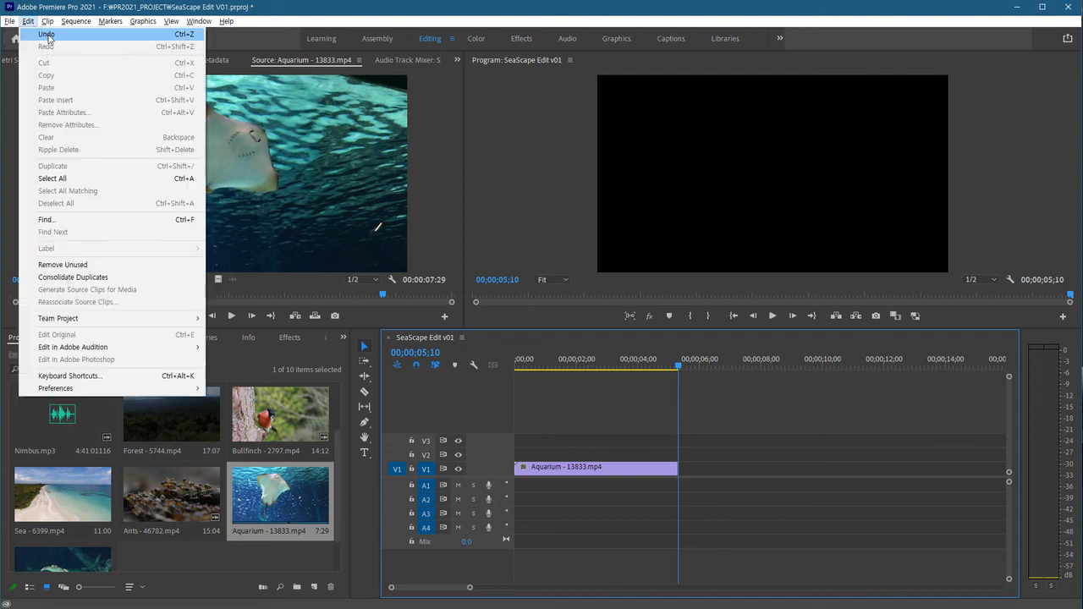
click(190, 35)
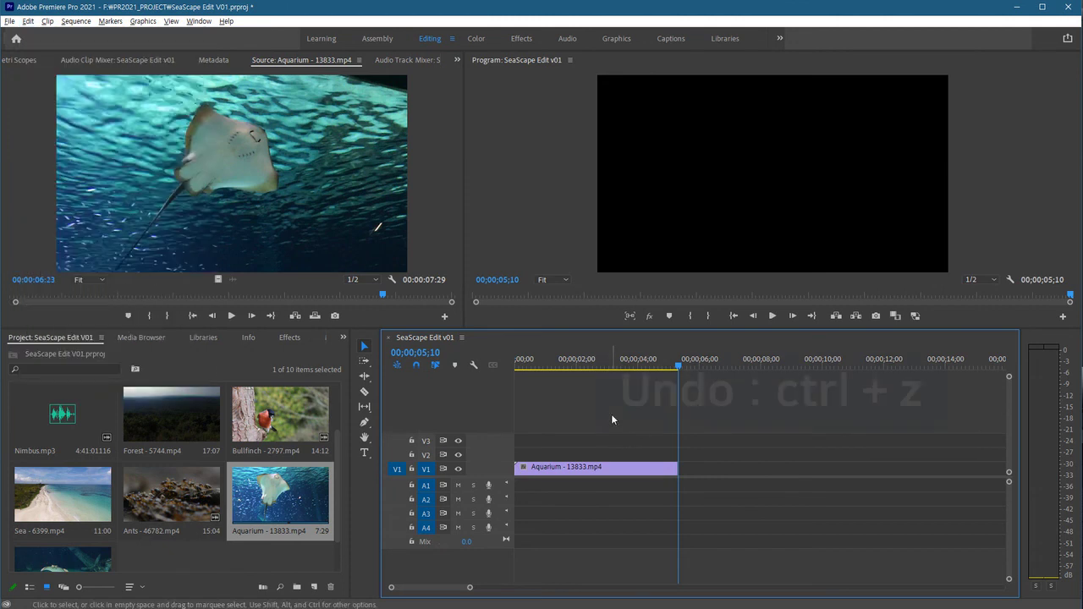
key(ctrl+z)
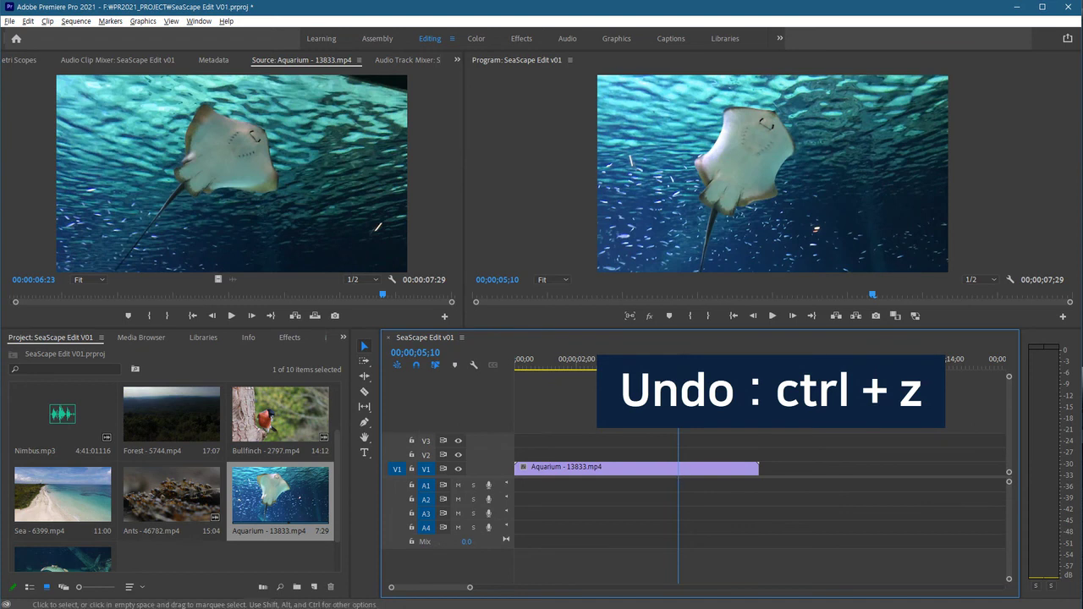
Step: Ripple-trim the Aquarium clip's start to the playhead at 00;00;01;21, and undo the trim
drag(676, 366, 566, 375)
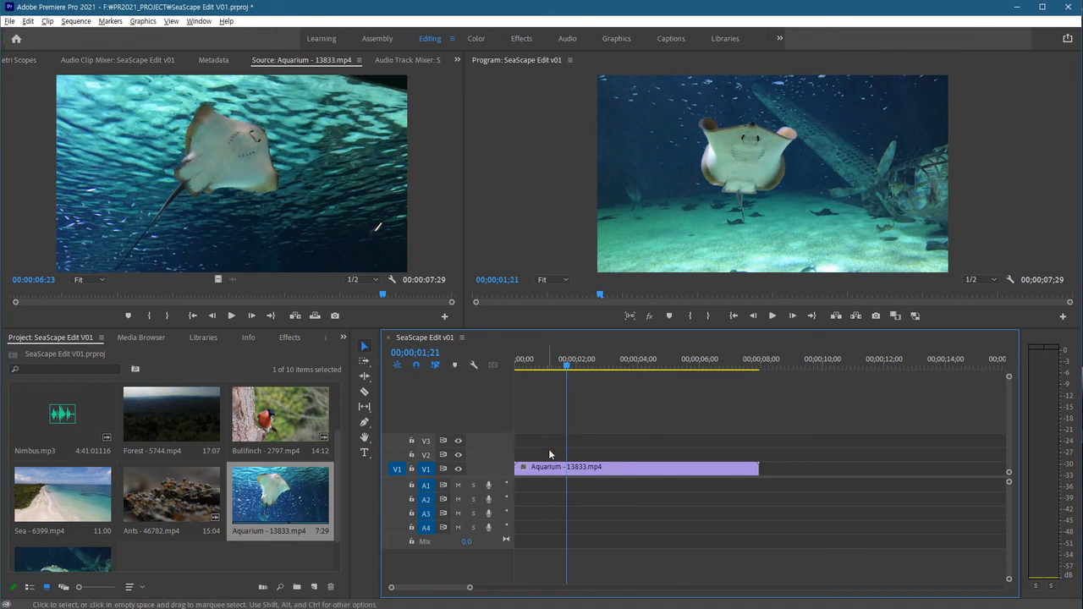
key(q)
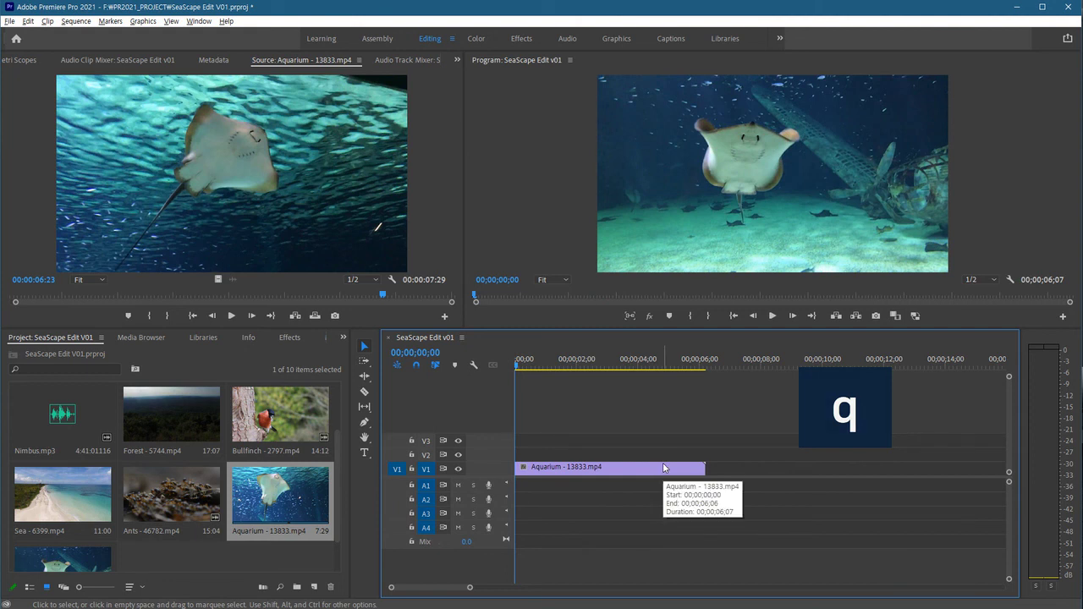
key(ctrl+z)
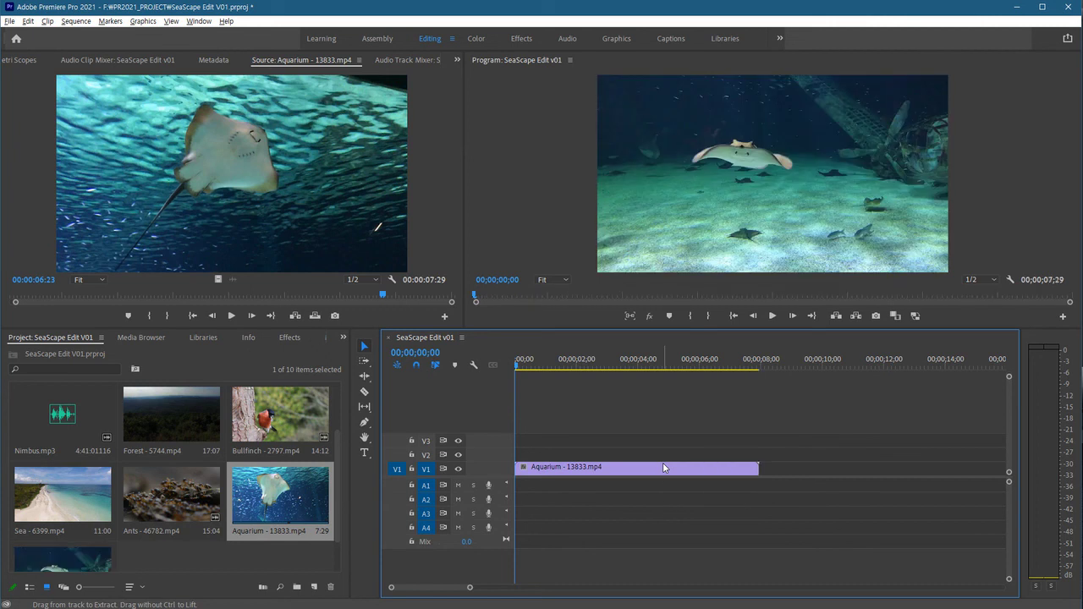
Step: Trim the Aquarium clip's start to the playhead at 00;00;01;20 without closing the gap, and select the clip
drag(532, 366, 565, 365)
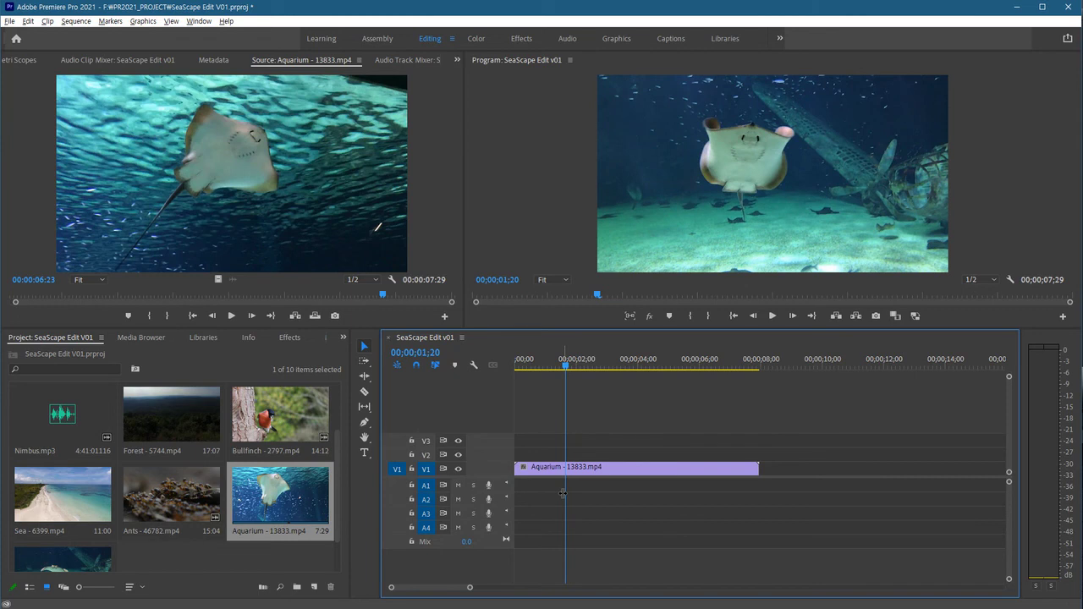
key(shift+q)
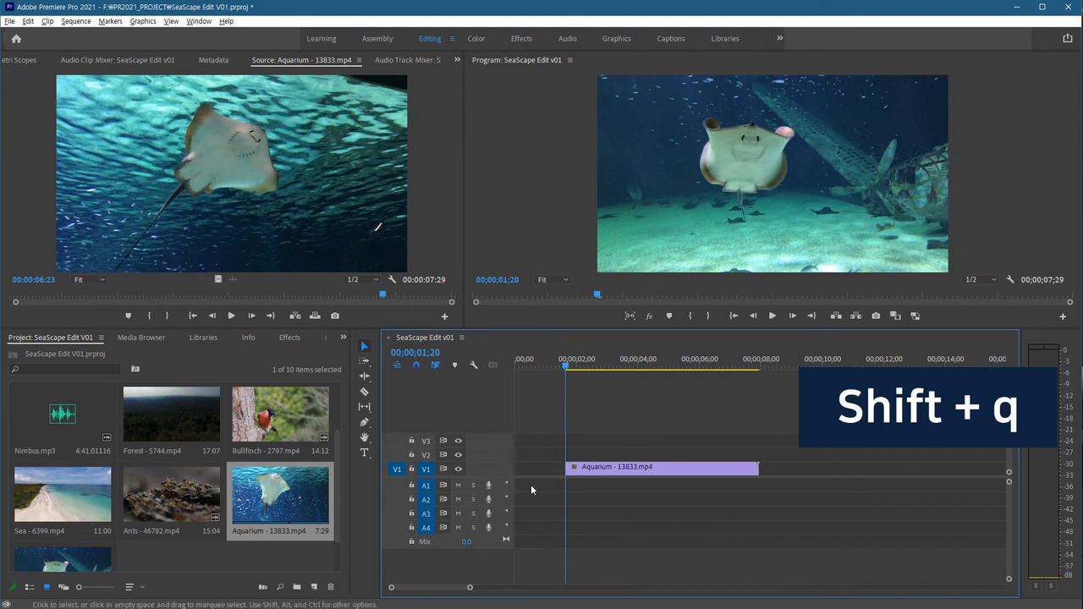
click(607, 472)
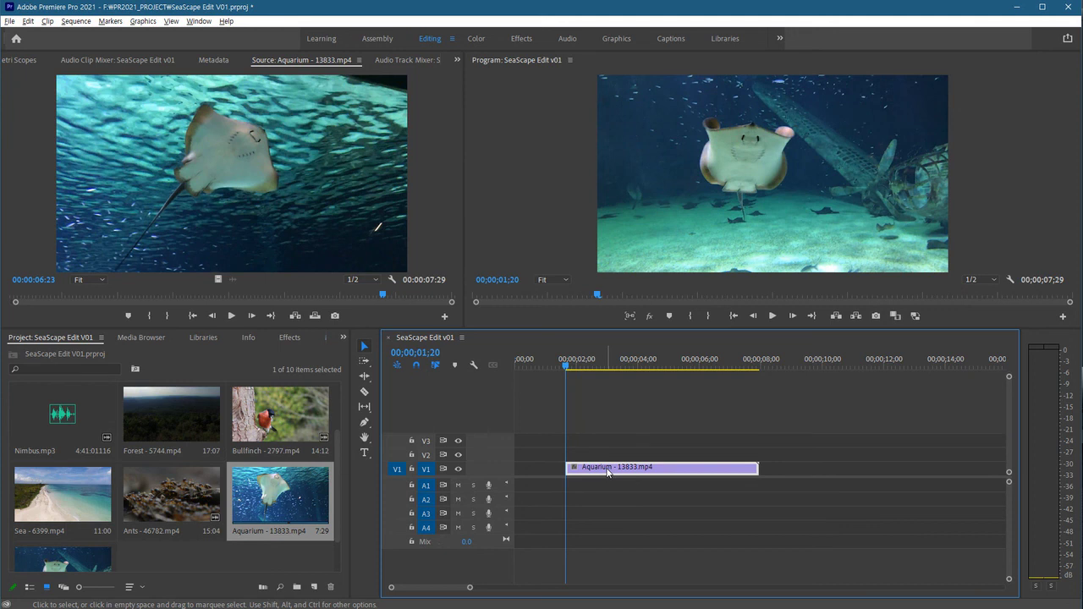
Step: Trim the end of the Aquarium clip back in stages to the playhead, finishing at 00;00;04;06
drag(571, 364, 687, 368)
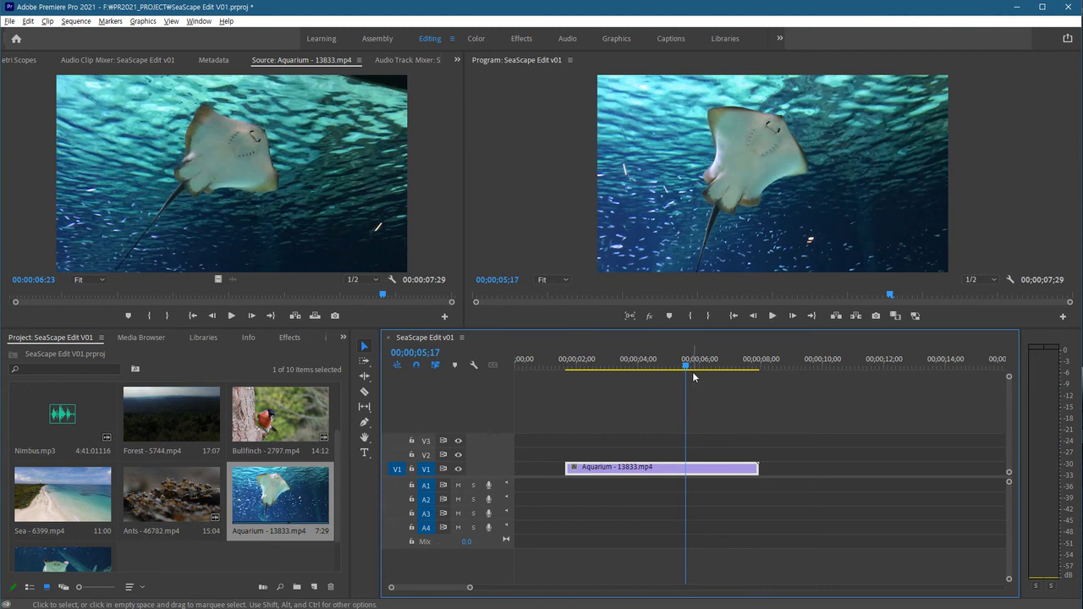
key(Right)
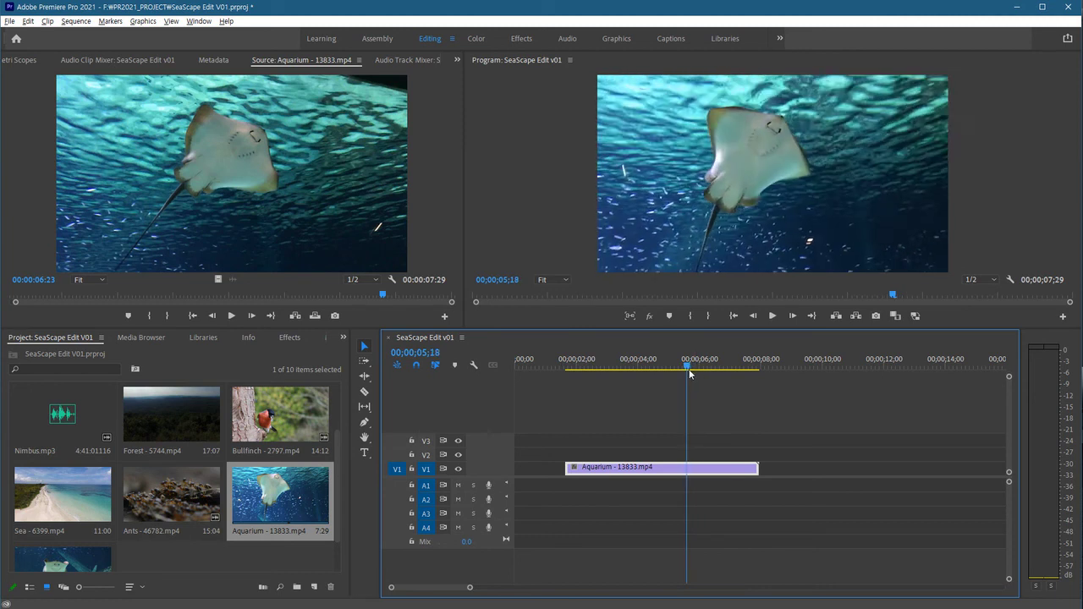
key(w)
drag(615, 365, 661, 374)
key(w)
click(717, 374)
click(644, 367)
key(w)
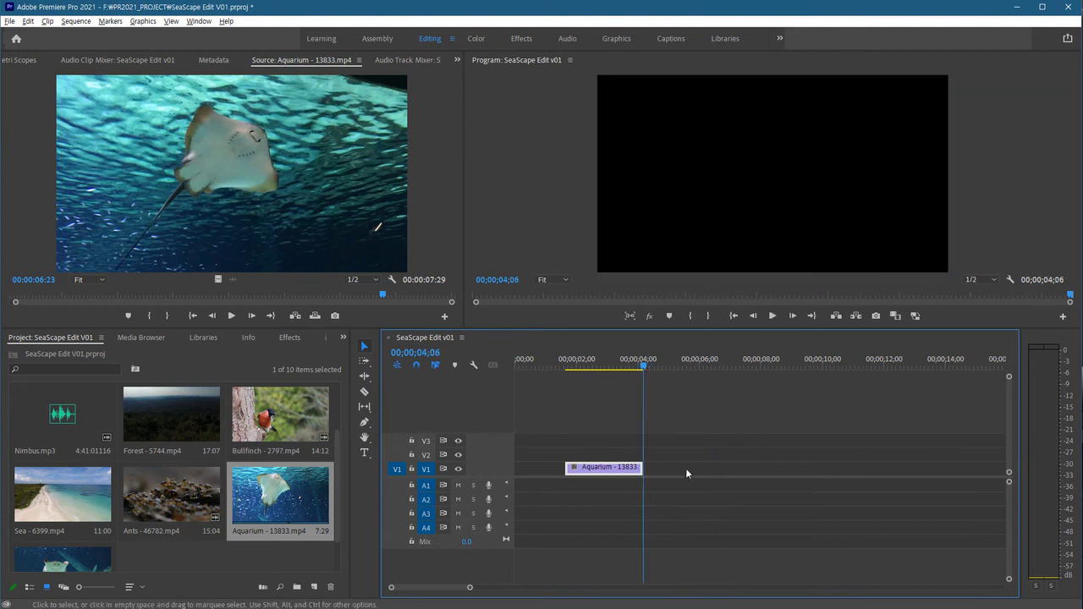
Step: Scrub to 00;00;03;09 and delete the Aquarium clip from V1
drag(706, 366, 615, 377)
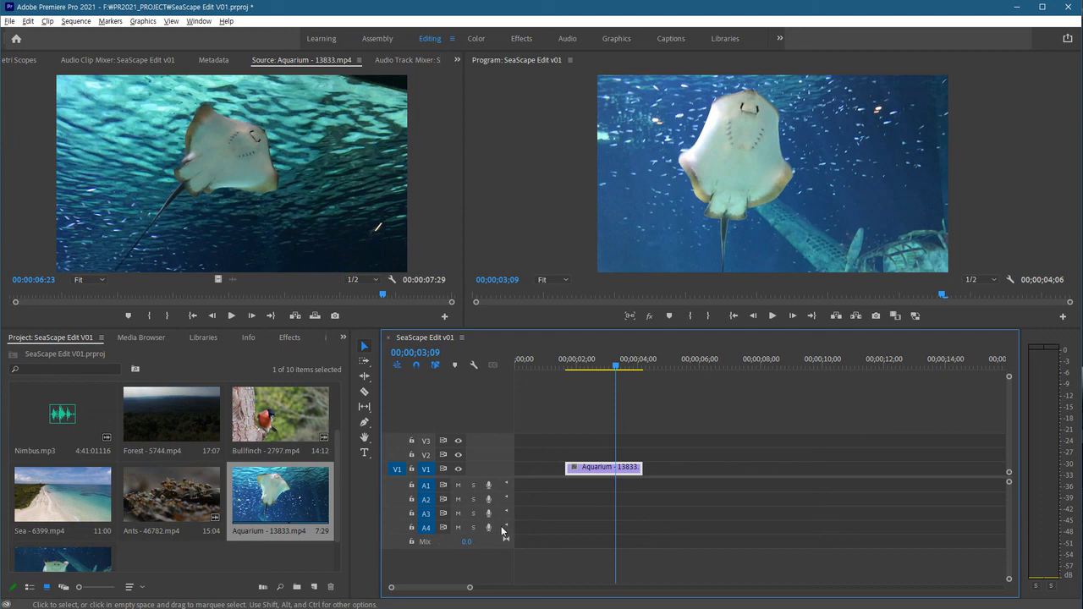
click(738, 423)
click(601, 474)
key(Delete)
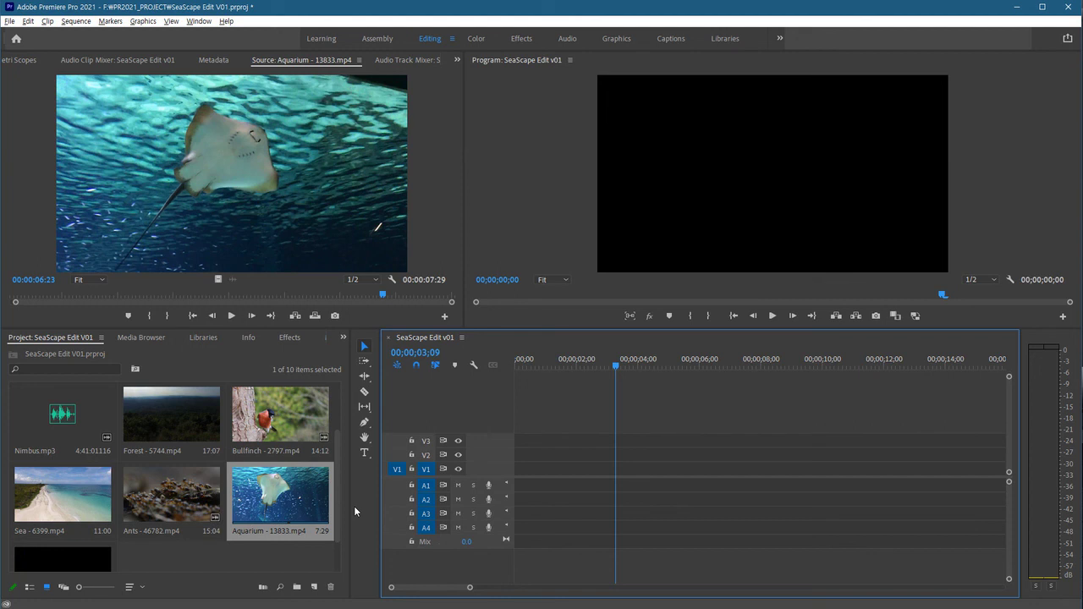
Step: Review the frame size in the SeaScape Edit v01 sequence settings and close them without changes
click(252, 554)
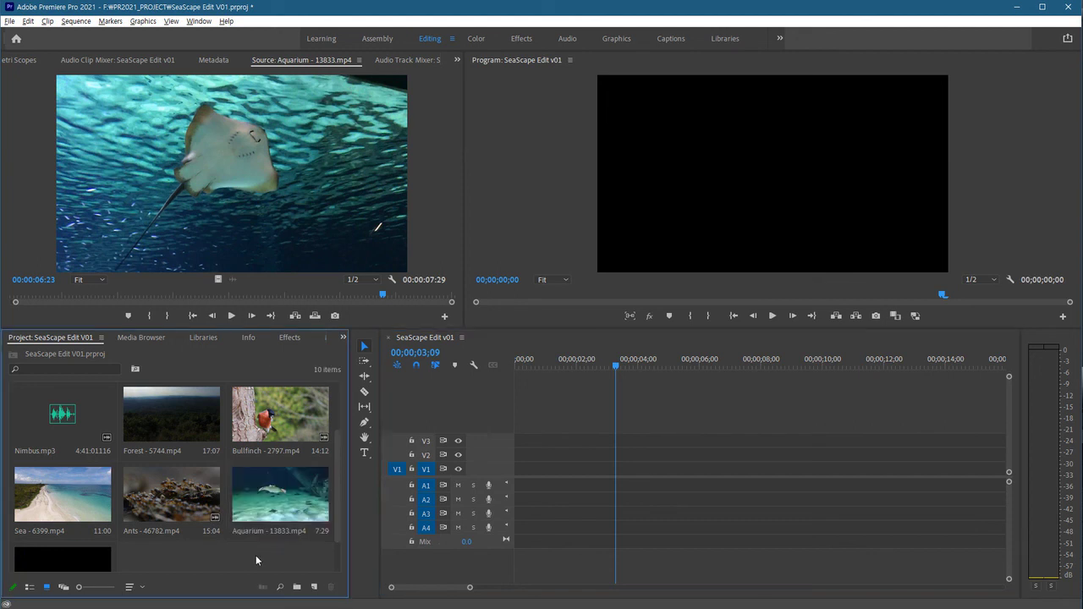
drag(338, 506, 340, 552)
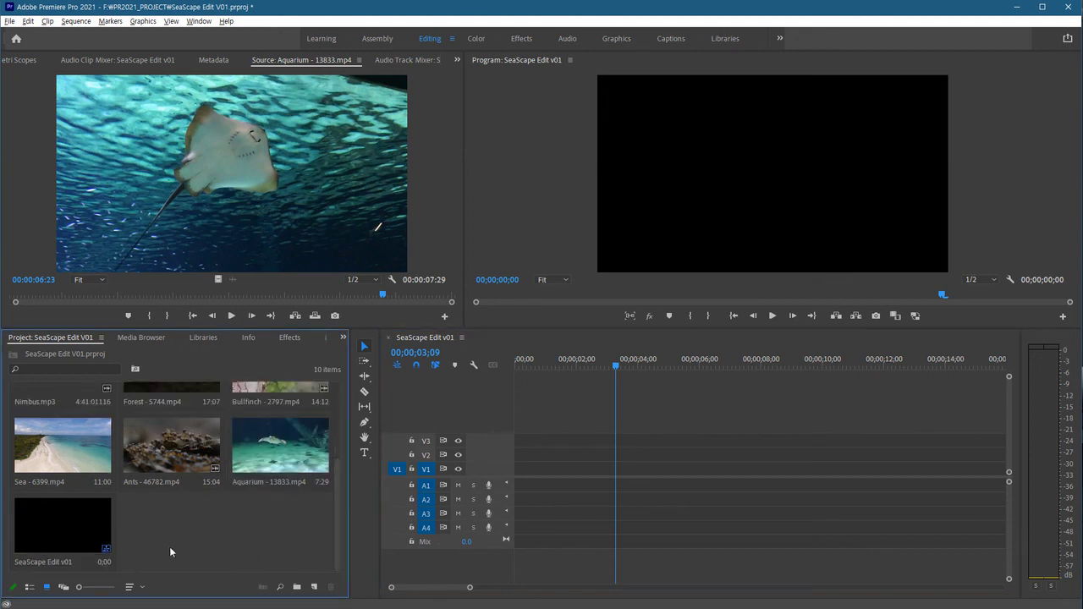
click(69, 541)
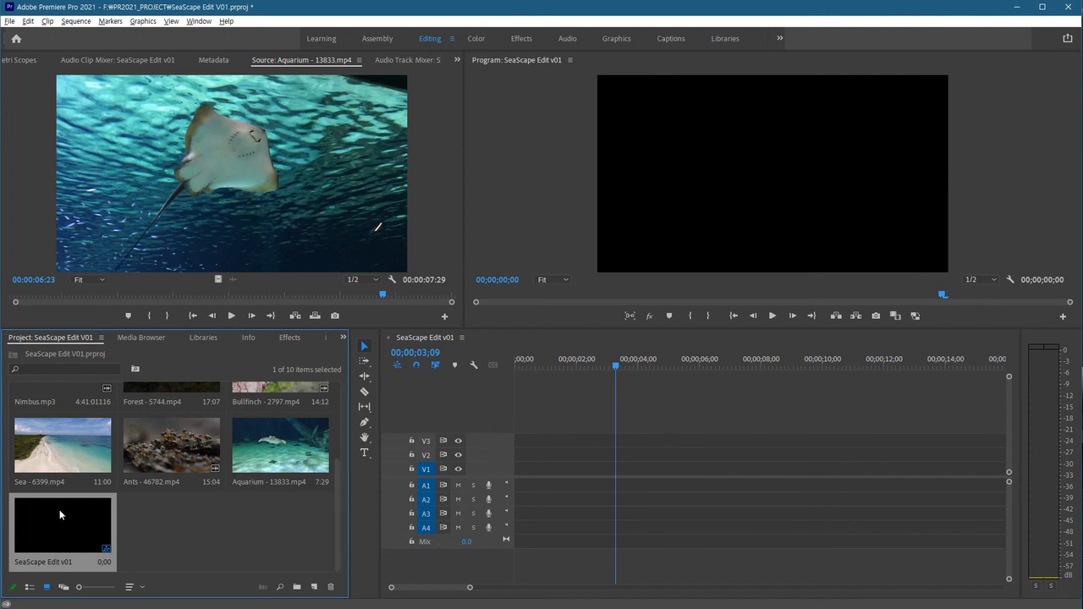
click(141, 518)
click(94, 524)
right_click(98, 511)
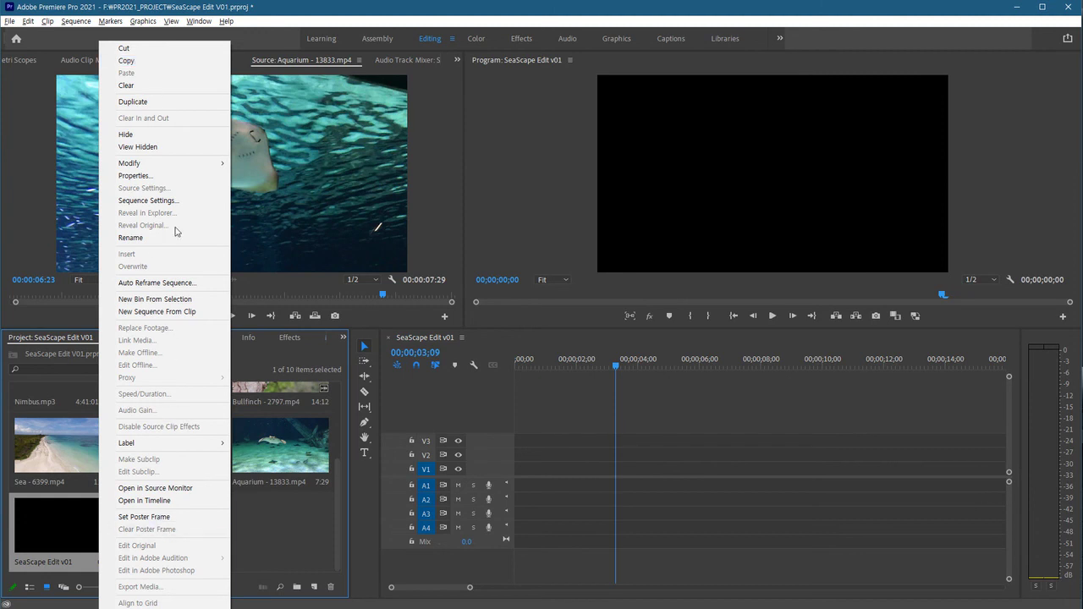
click(172, 199)
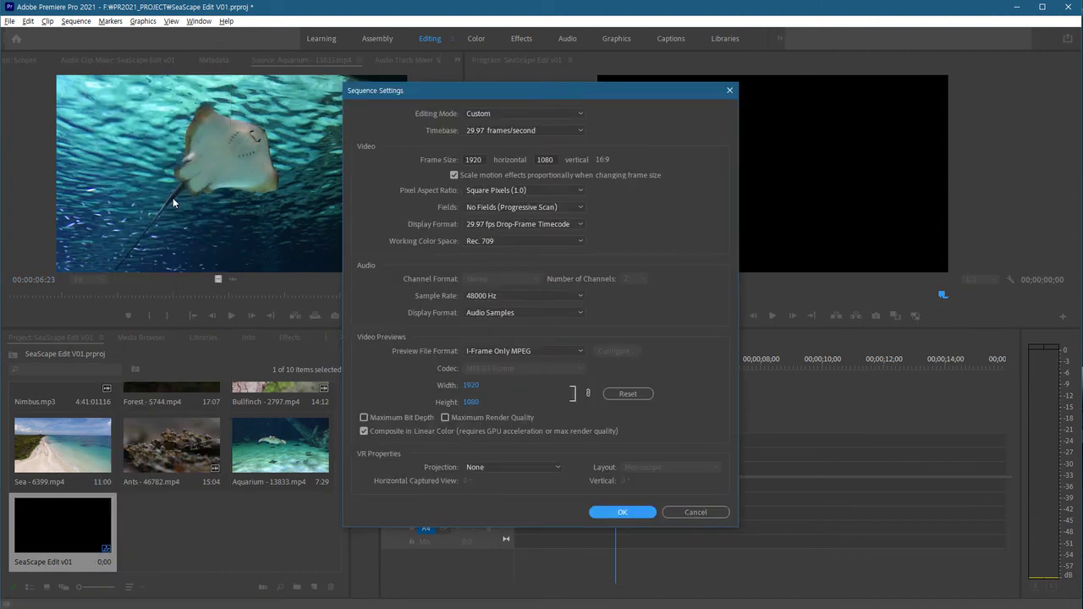
drag(485, 95, 441, 85)
click(429, 149)
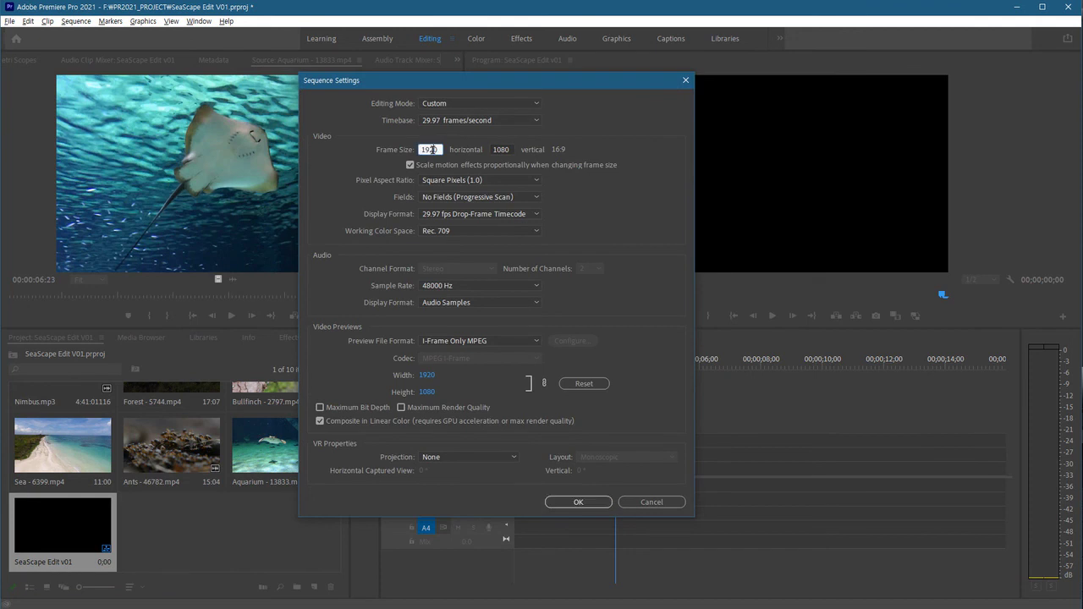
key(Tab)
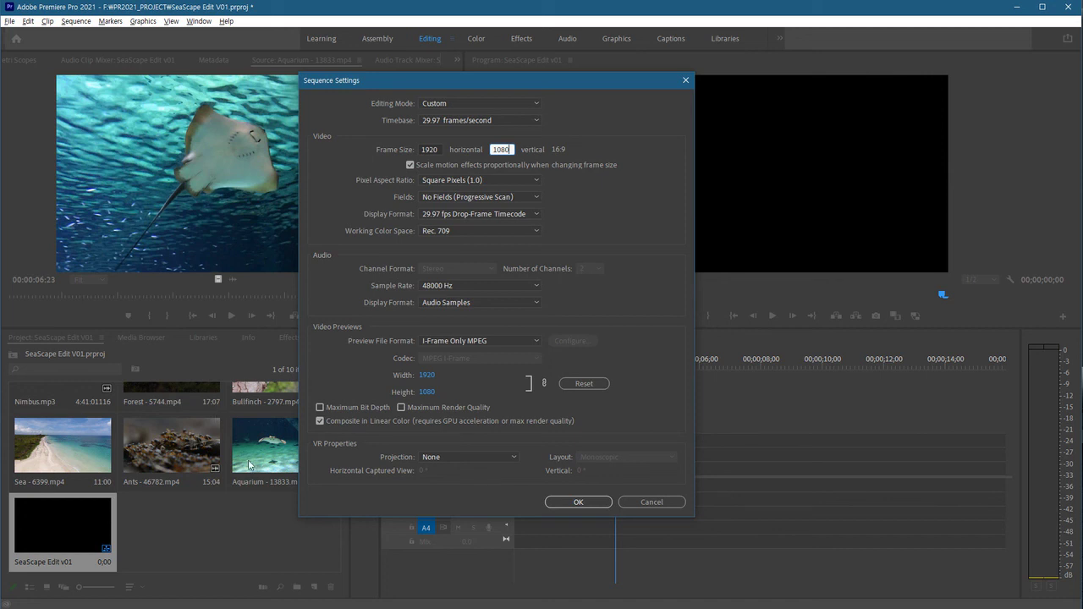
click(646, 504)
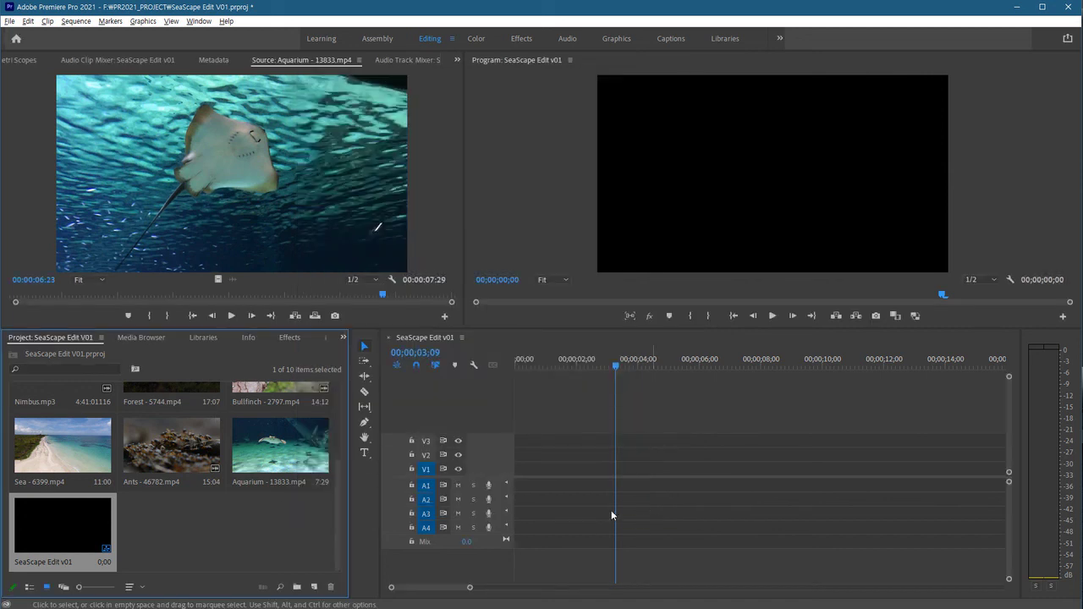
Step: Enlarge the project bin area, show its items as a list, and widen the Name column so full clip names fit
click(244, 524)
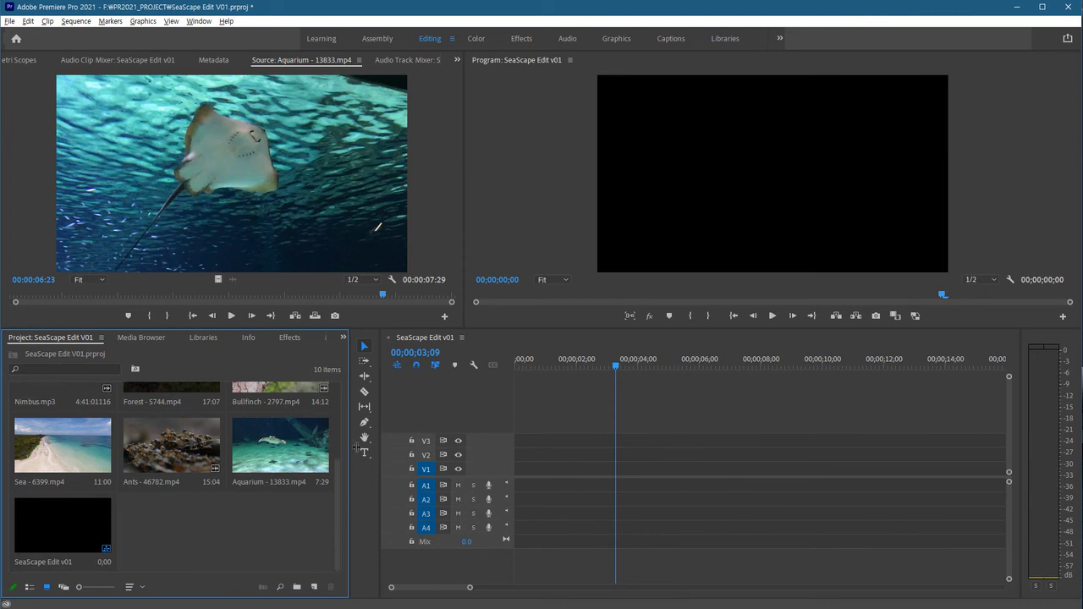
drag(347, 448, 761, 445)
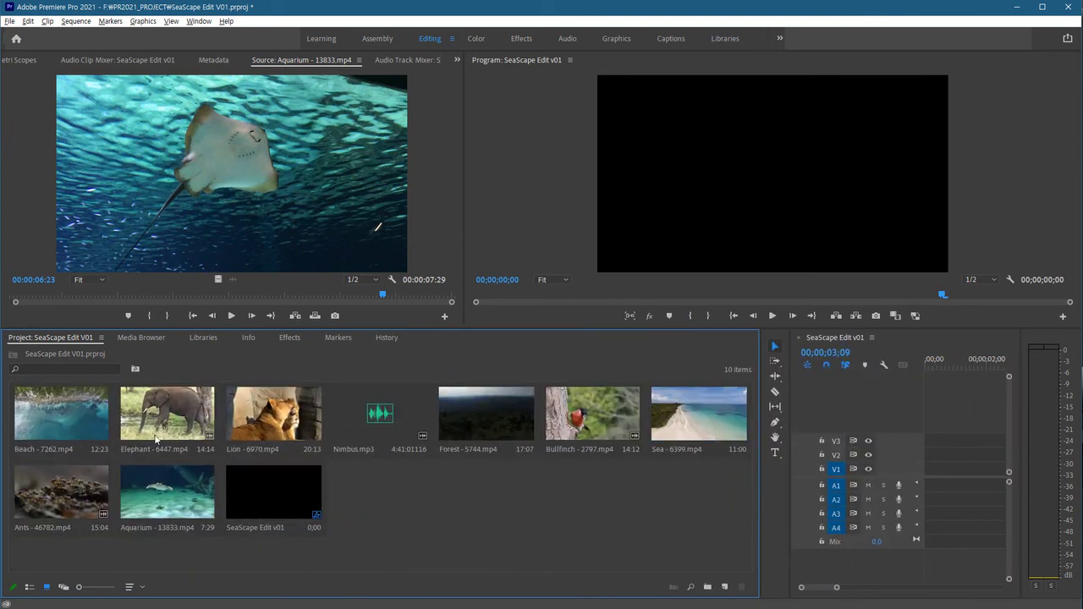
click(276, 421)
click(29, 587)
click(150, 550)
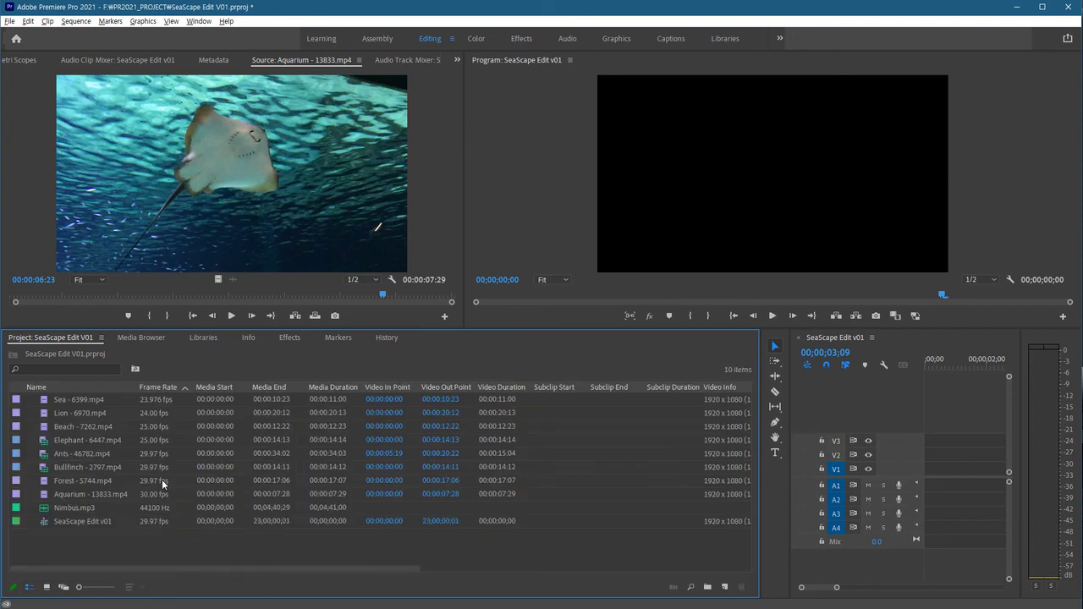
drag(136, 390, 201, 394)
Step: Examine the frame rates of the listed source clips, from Sea - 6399.mp4 to Aquarium - 13833.mp4
click(82, 402)
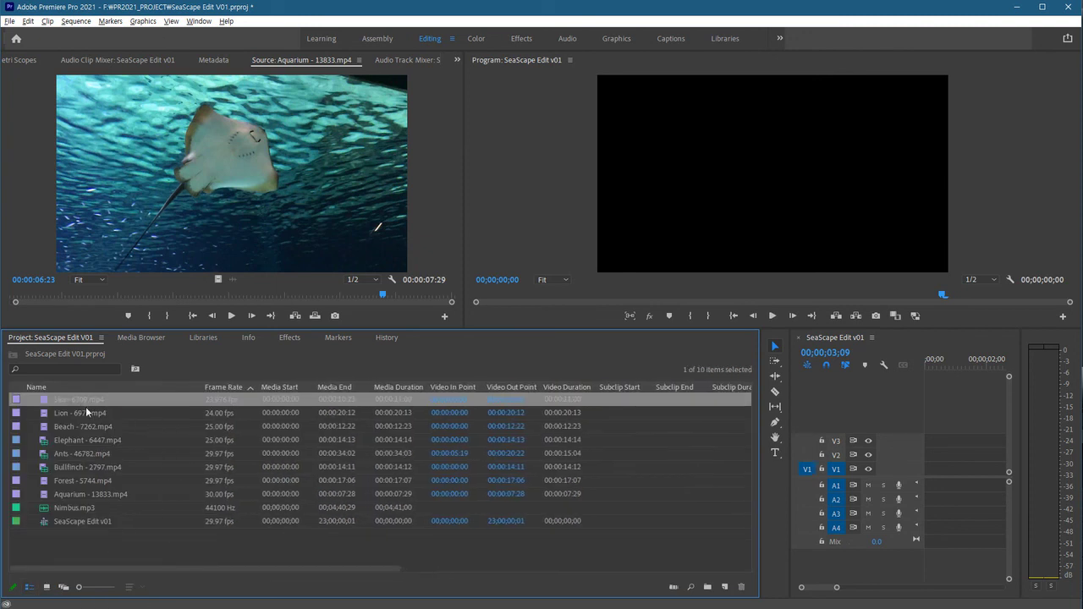
click(92, 414)
click(106, 430)
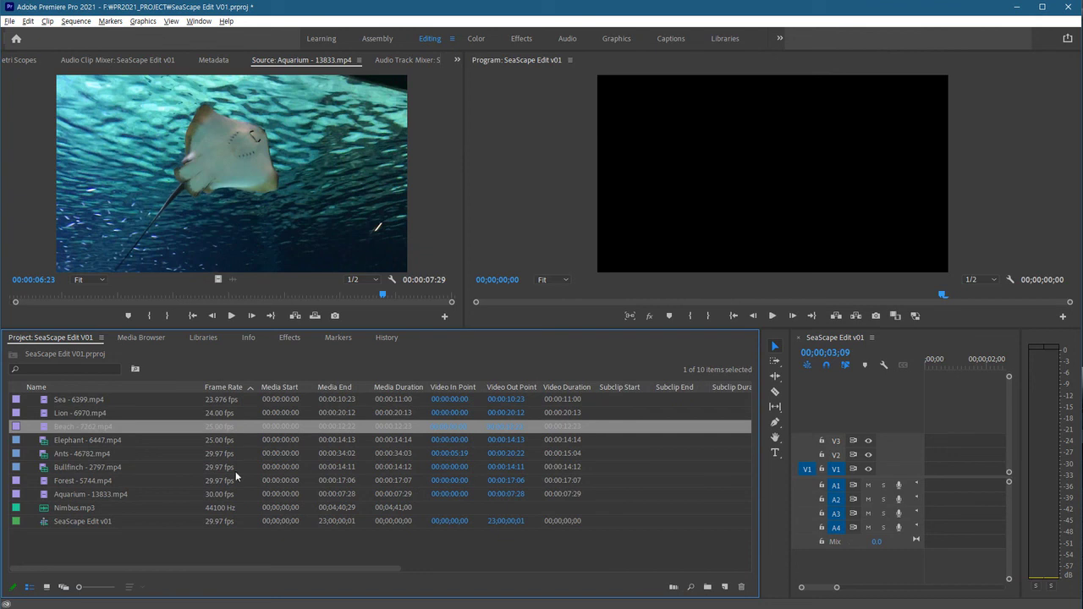
click(237, 539)
click(72, 400)
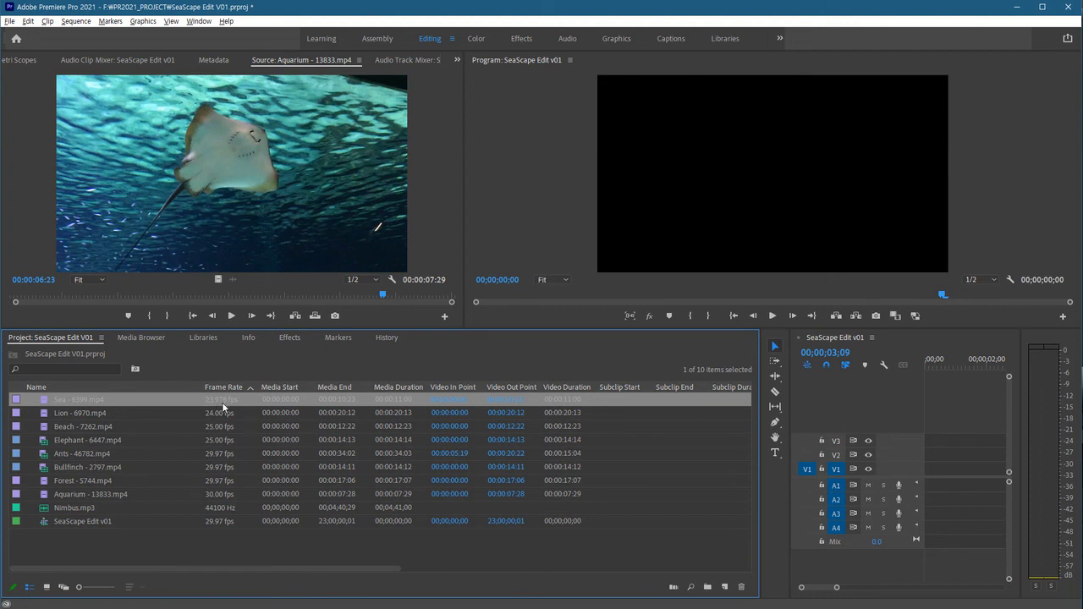
click(162, 411)
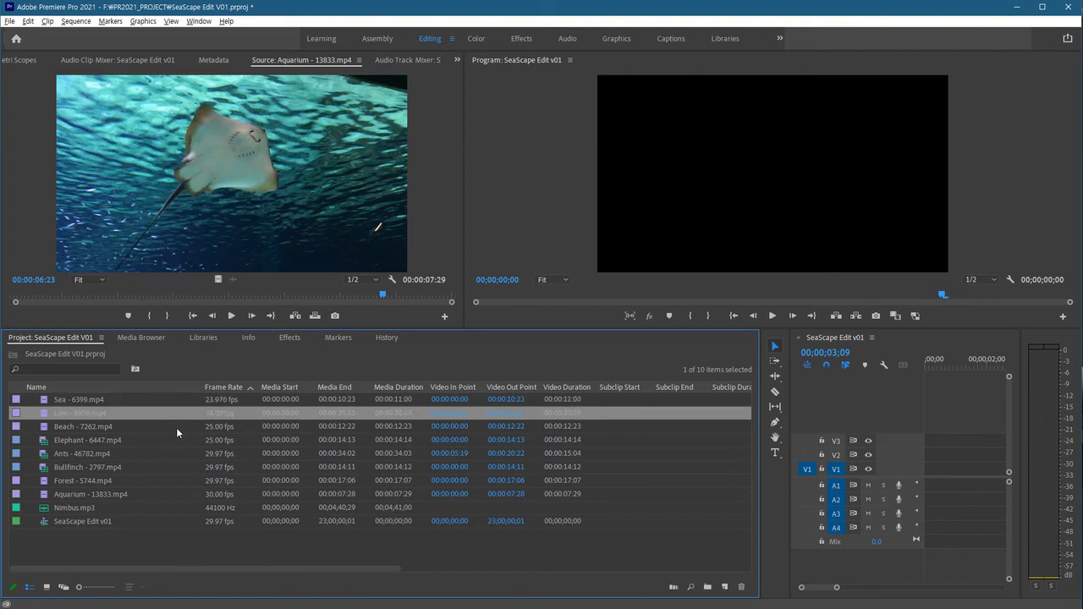
click(174, 425)
click(162, 454)
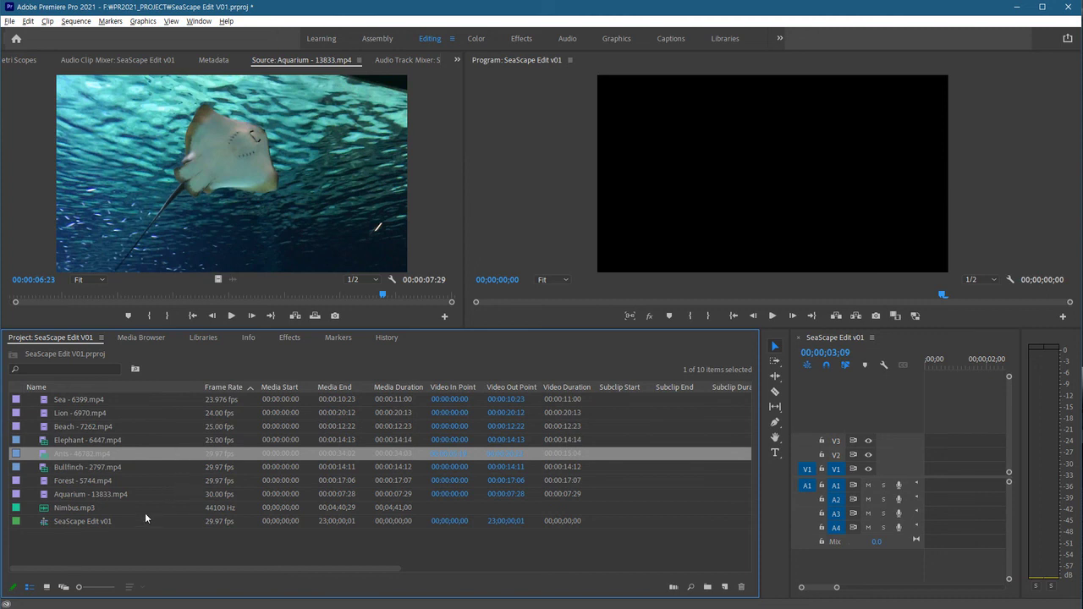
click(161, 494)
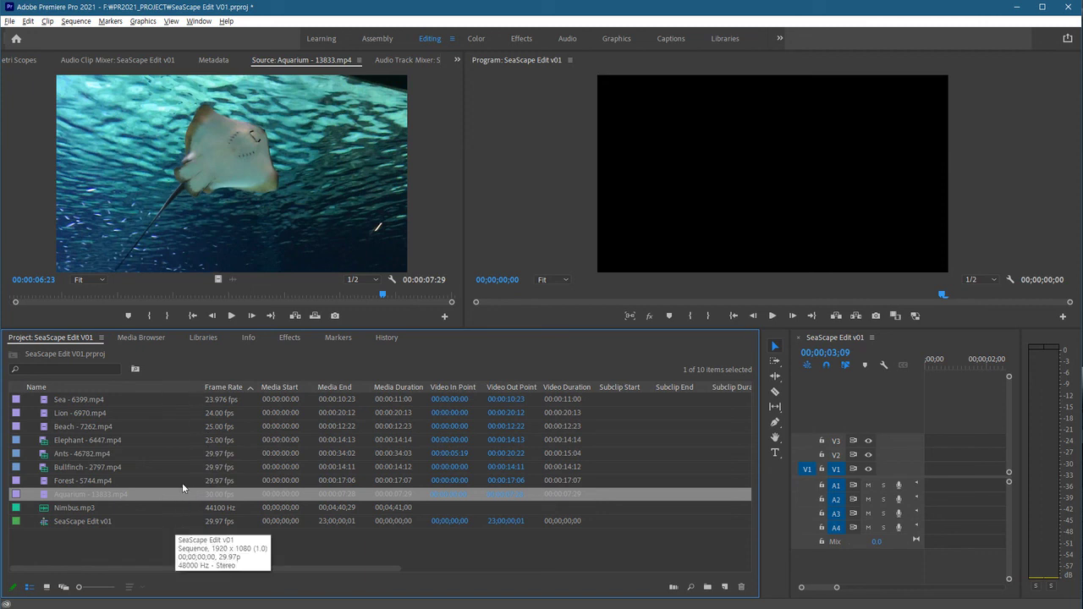
Step: Go back up through the clips' frame rates, check Ants - 46782.mp4, and select the SeaScape Edit v01 sequence for comparison
key(Up)
key(Up)
key(Up)
key(Up)
key(Up)
key(Up)
key(Up)
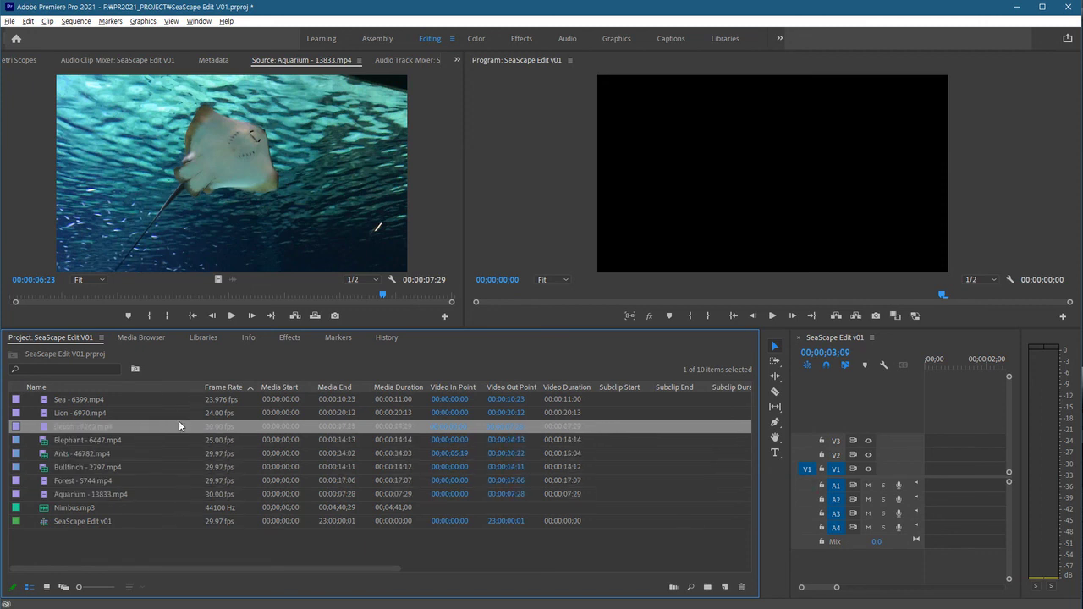
click(191, 456)
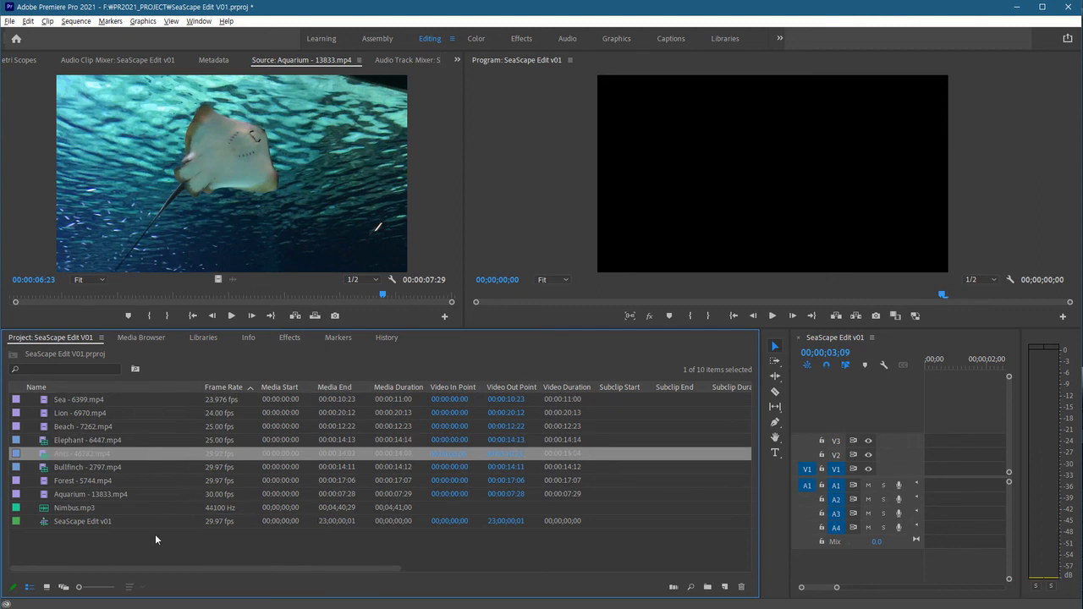
click(122, 533)
click(126, 523)
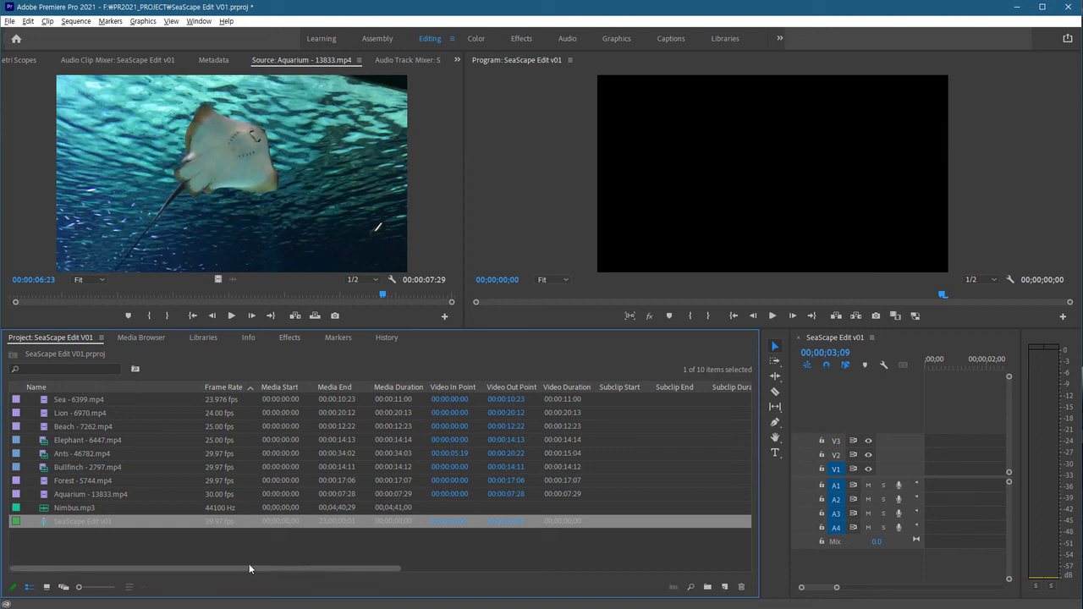
Step: Check the frame rates from Aquarium - 13833.mp4 up to Ants - 46782.mp4 against the SeaScape Edit v01 sequence
click(199, 568)
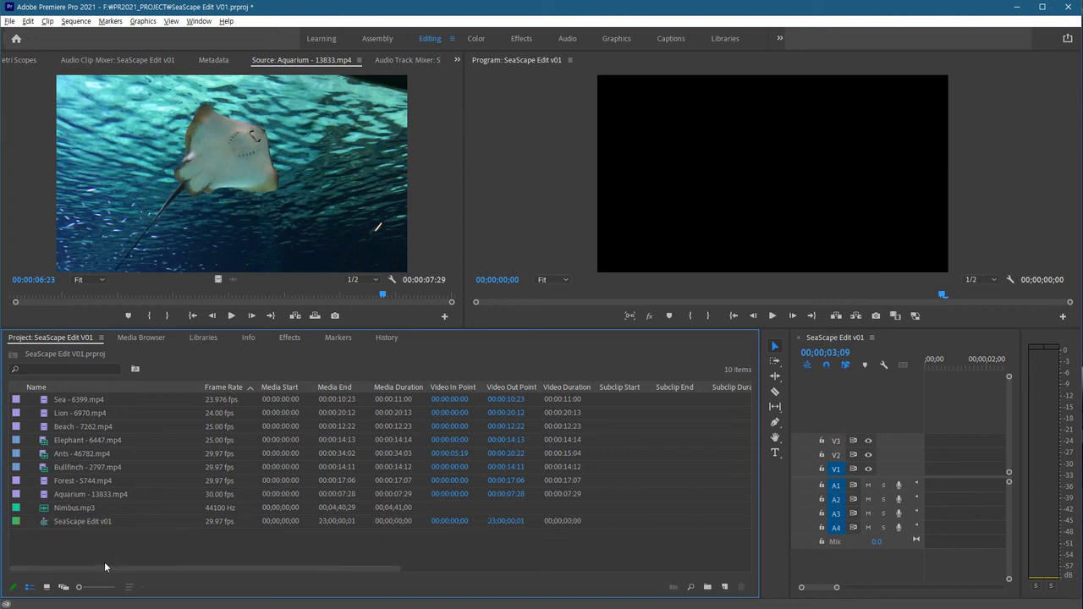
click(88, 507)
click(87, 492)
key(Up)
key(Up)
key(Up)
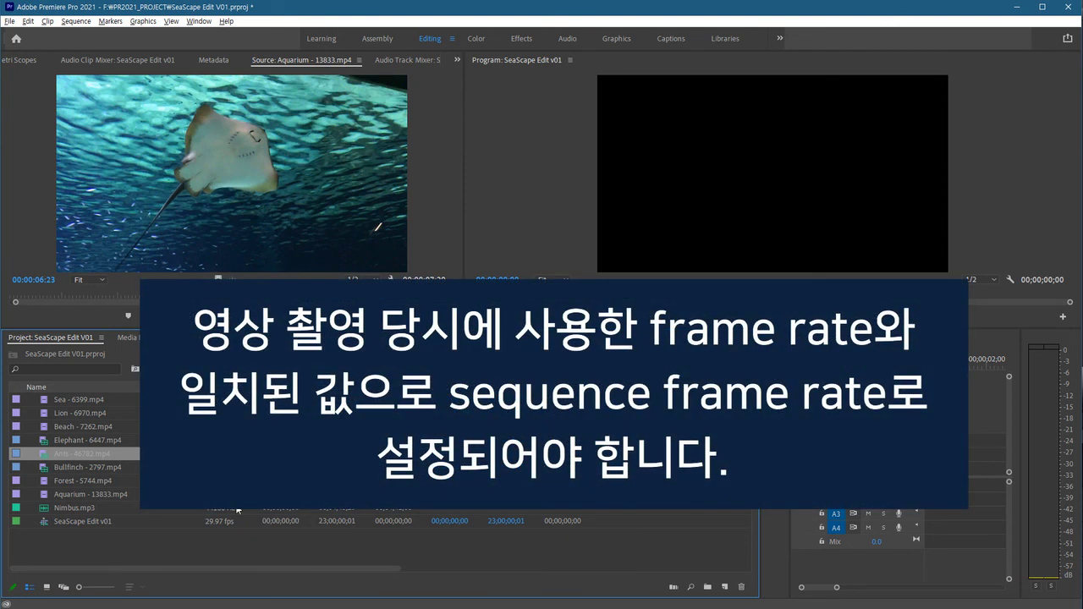
click(103, 523)
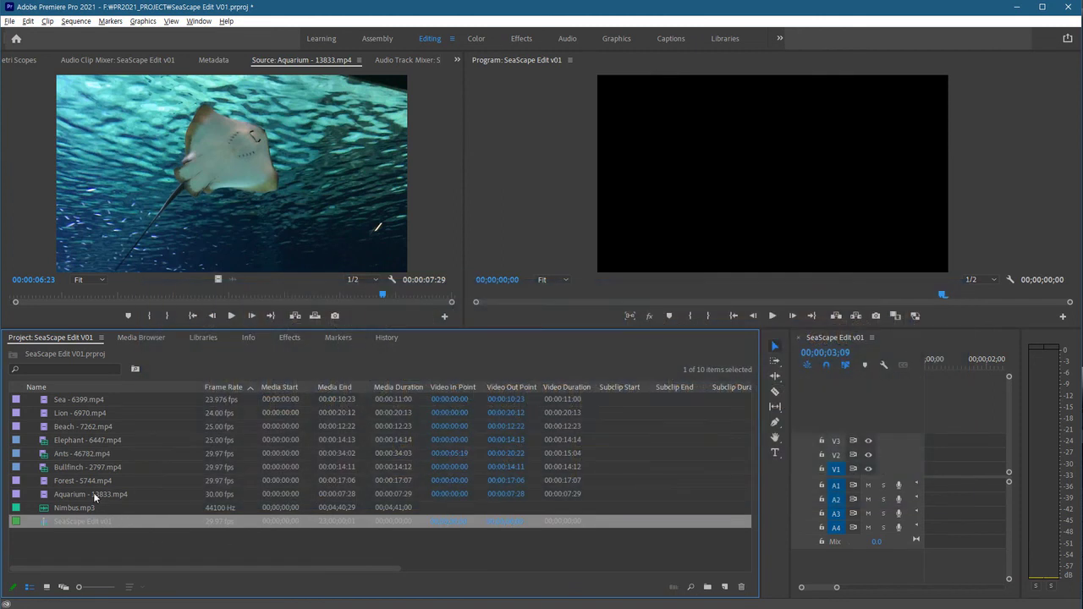
Step: Compare each clip's frame rate from Aquarium up to Lion, and Bullfinch again, with that of the SeaScape Edit v01 sequence
click(104, 496)
click(103, 482)
click(103, 467)
click(103, 453)
click(104, 440)
click(104, 427)
click(103, 413)
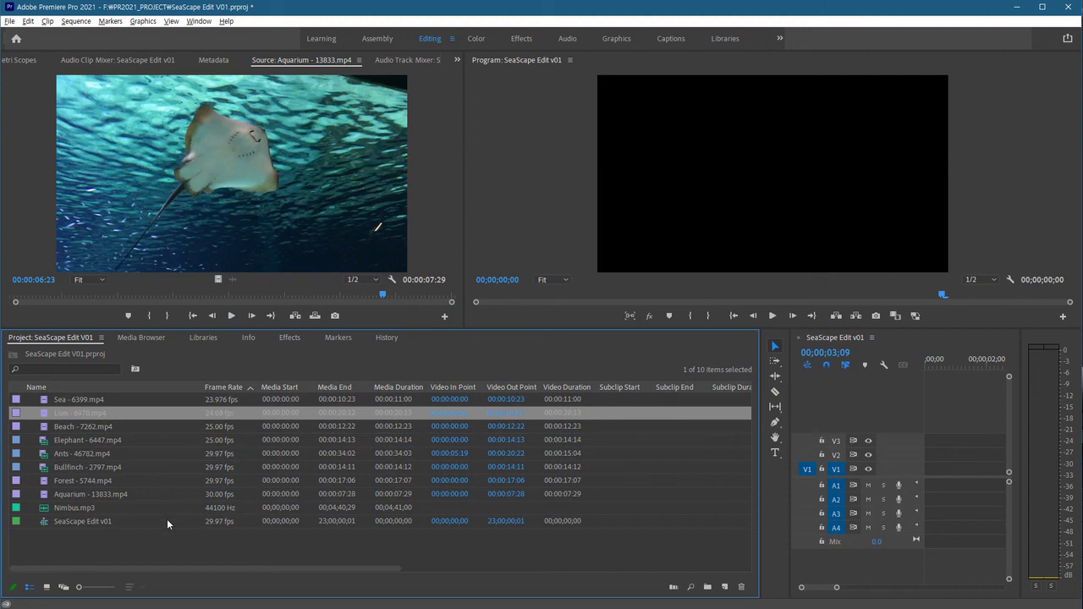
click(127, 465)
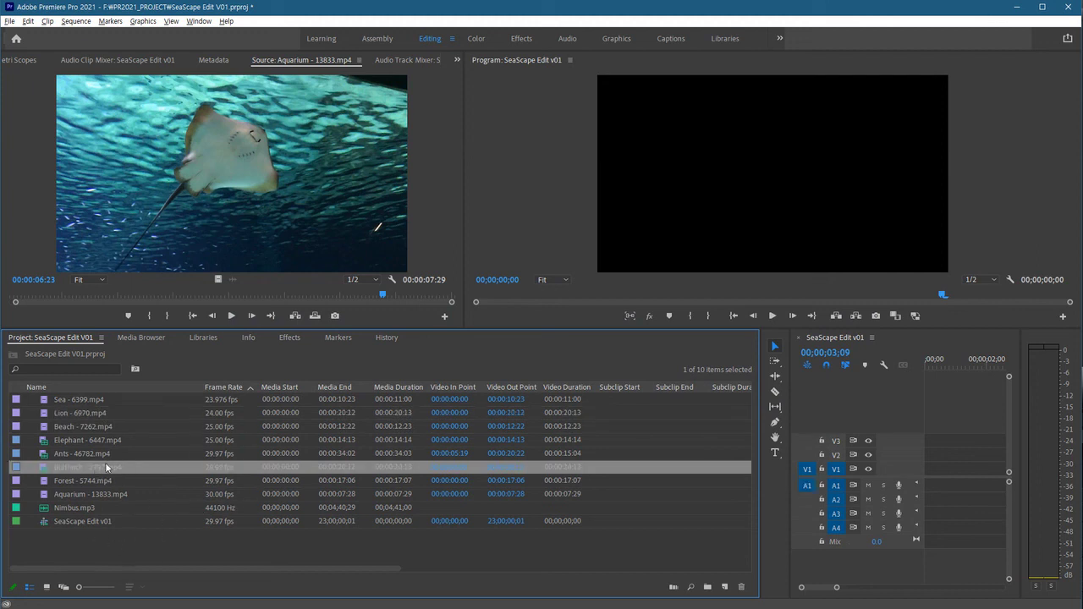
click(94, 523)
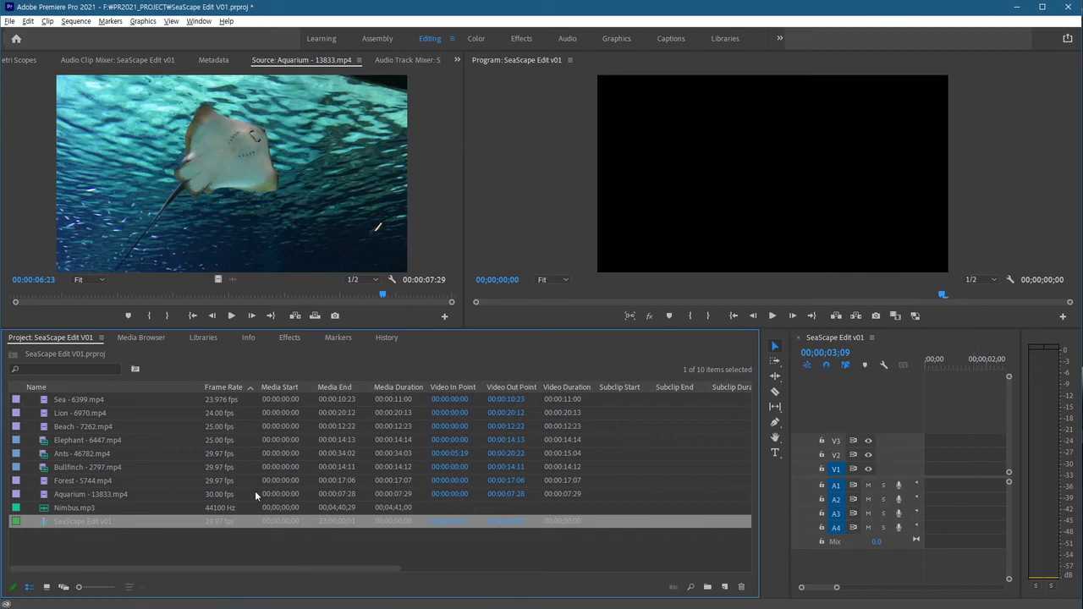
Step: Compare the Bullfinch, Elephant and Beach clips' frame rates with the sequence's, and clear the selection
click(139, 470)
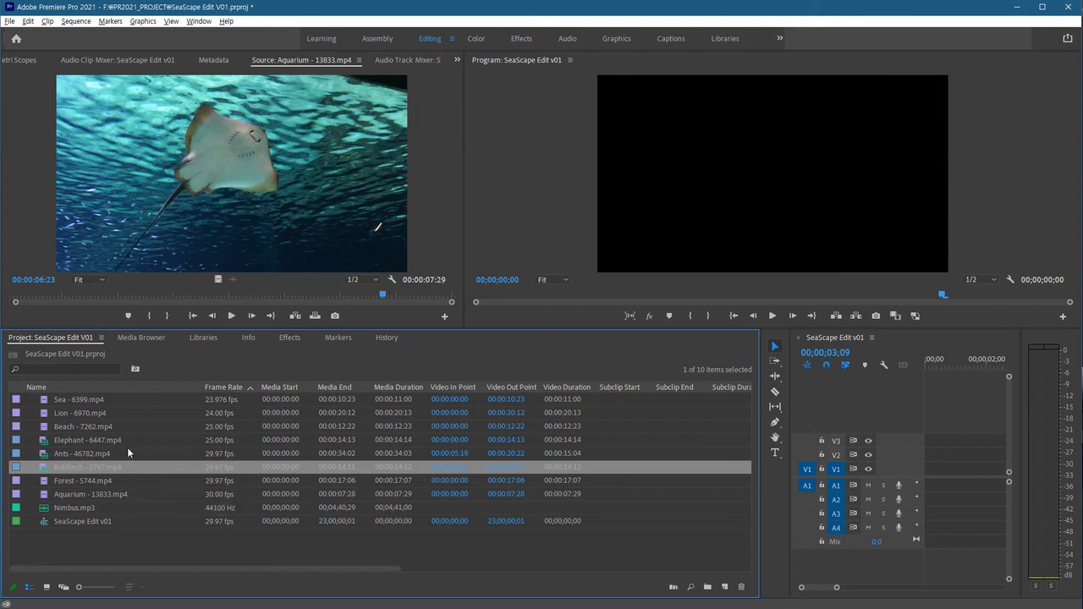
drag(118, 538, 104, 448)
click(103, 440)
click(103, 429)
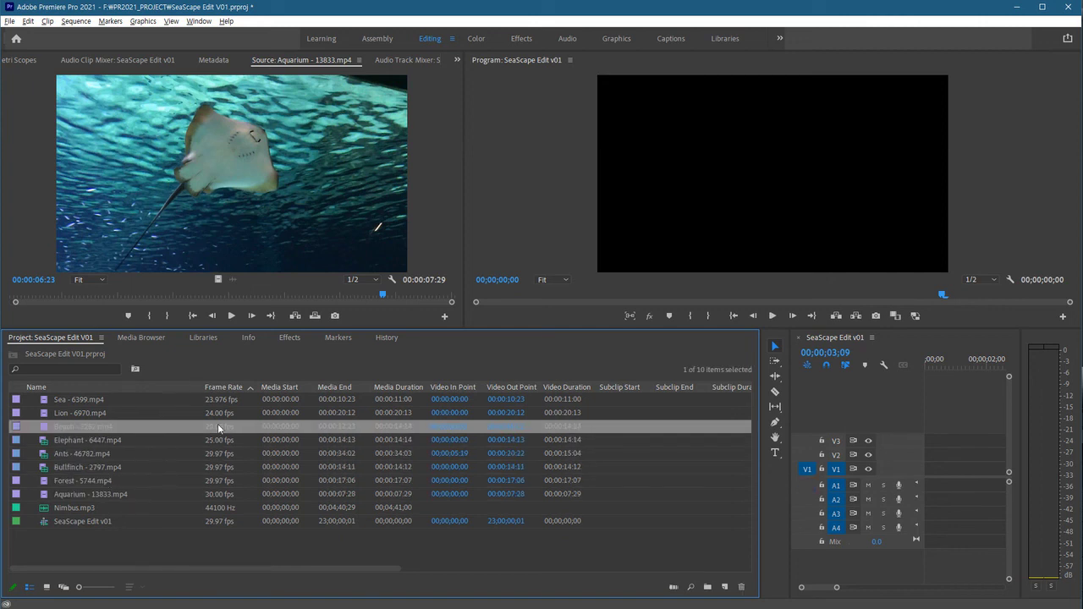
click(89, 524)
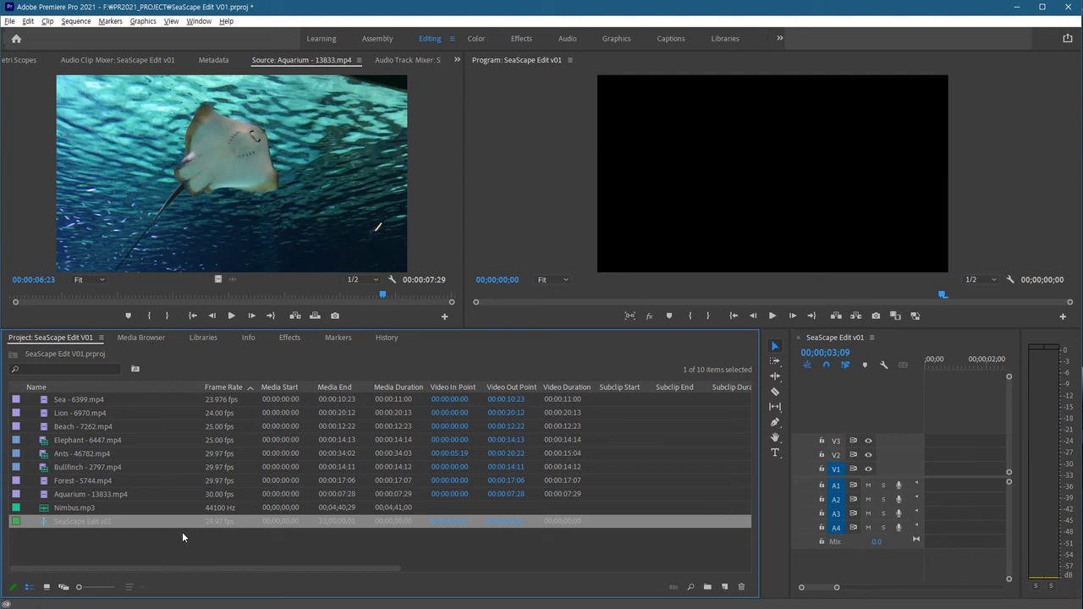
click(157, 539)
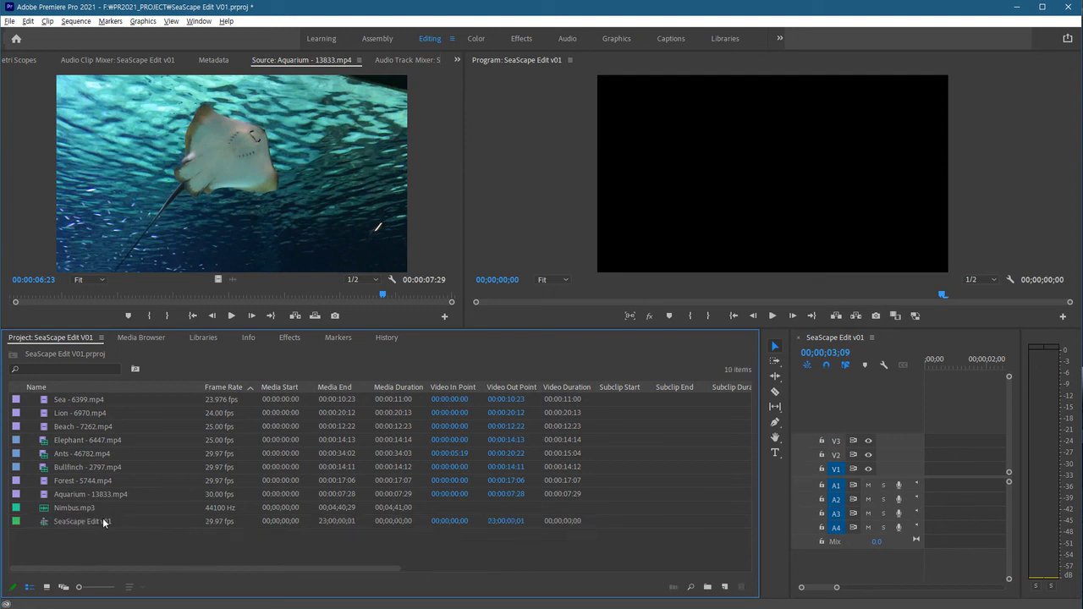
Step: Interpret the footage of all eight video clips, Sea through Aquarium, to assume a frame rate of 29.97 fps
click(88, 494)
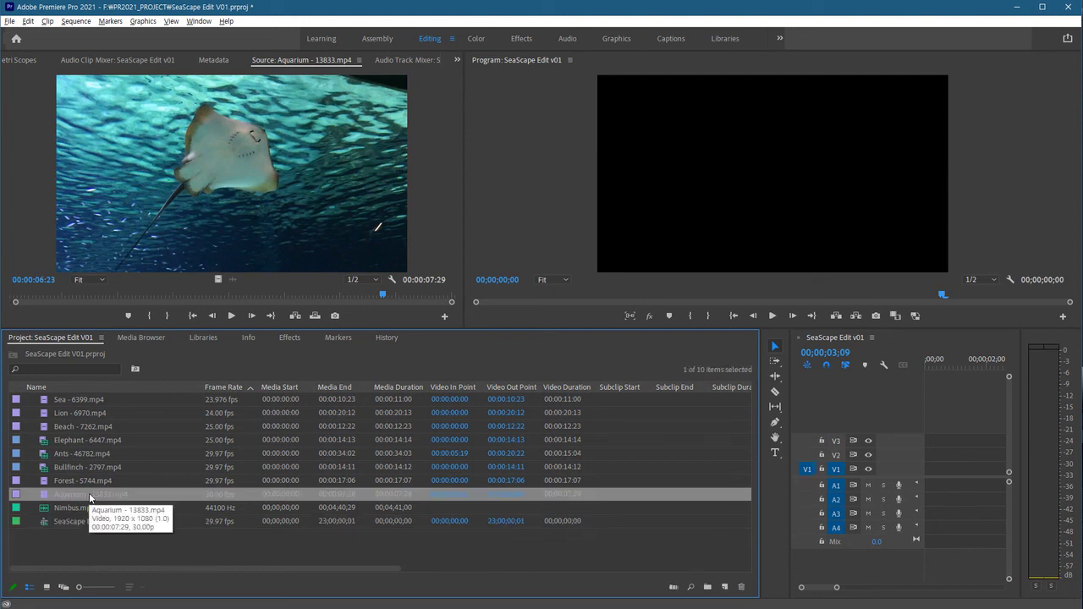
shift+click(108, 403)
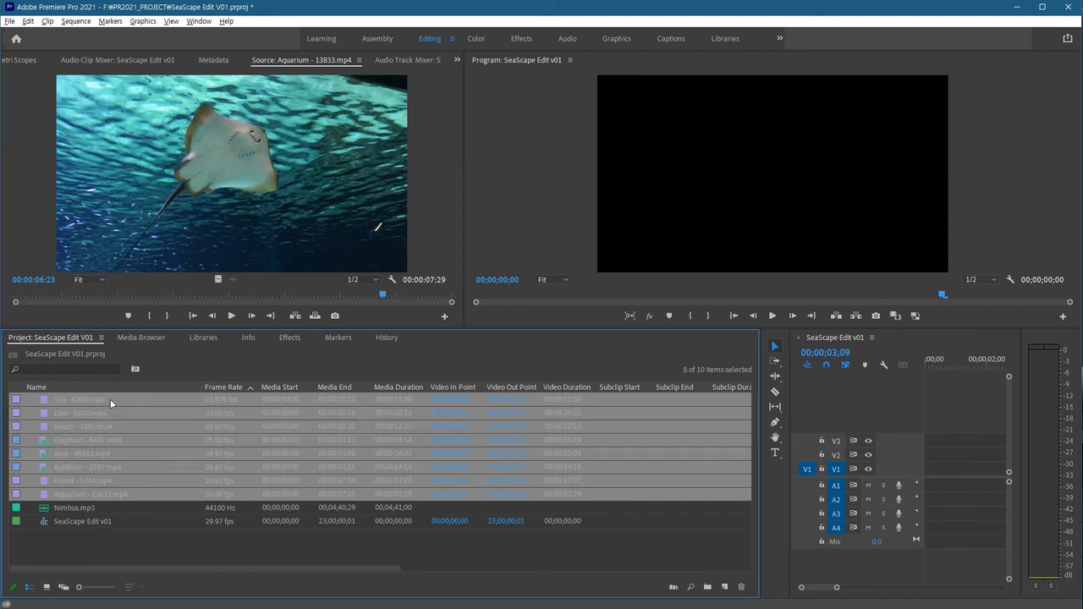
right_click(131, 498)
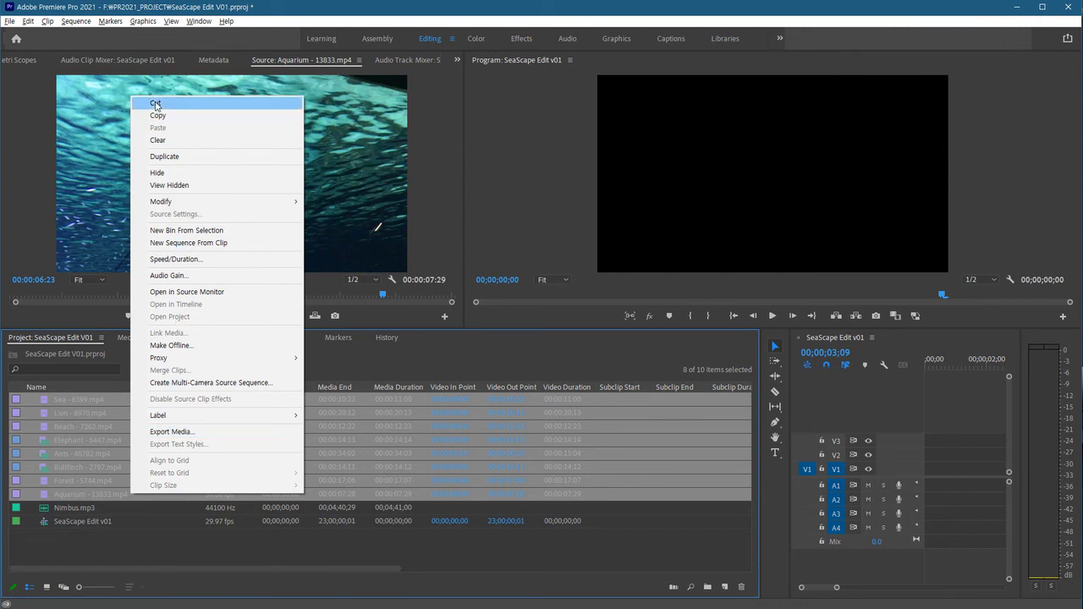
mouse_move(193, 203)
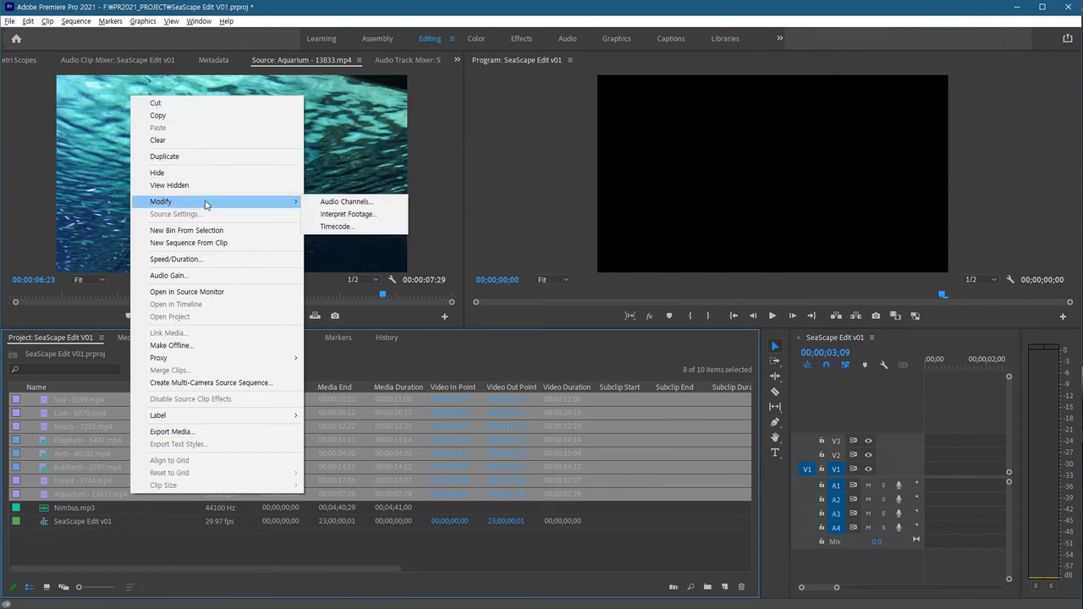
click(351, 221)
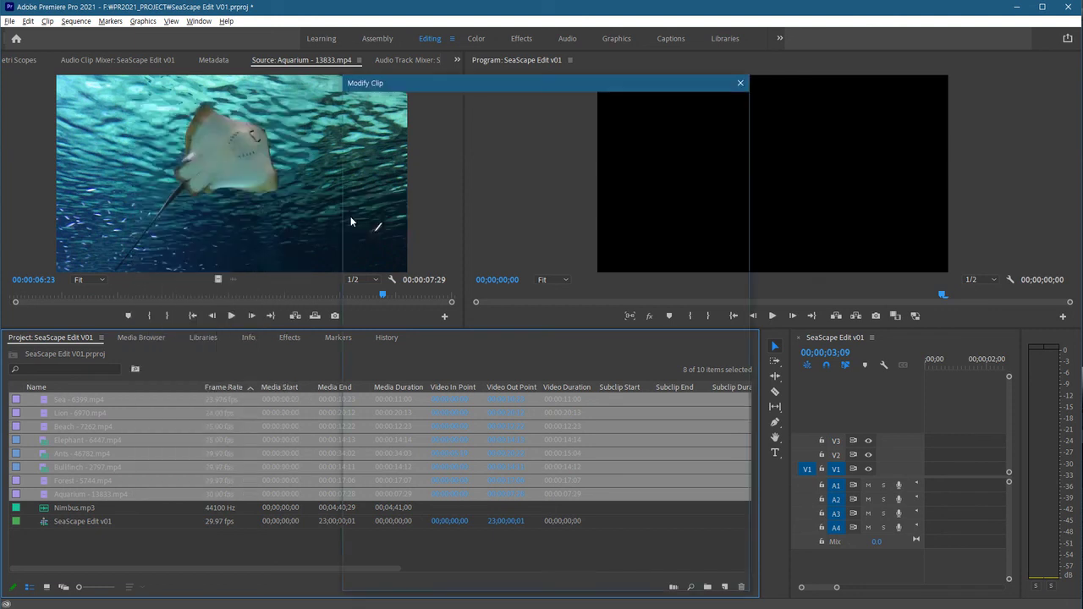
drag(476, 90, 490, 89)
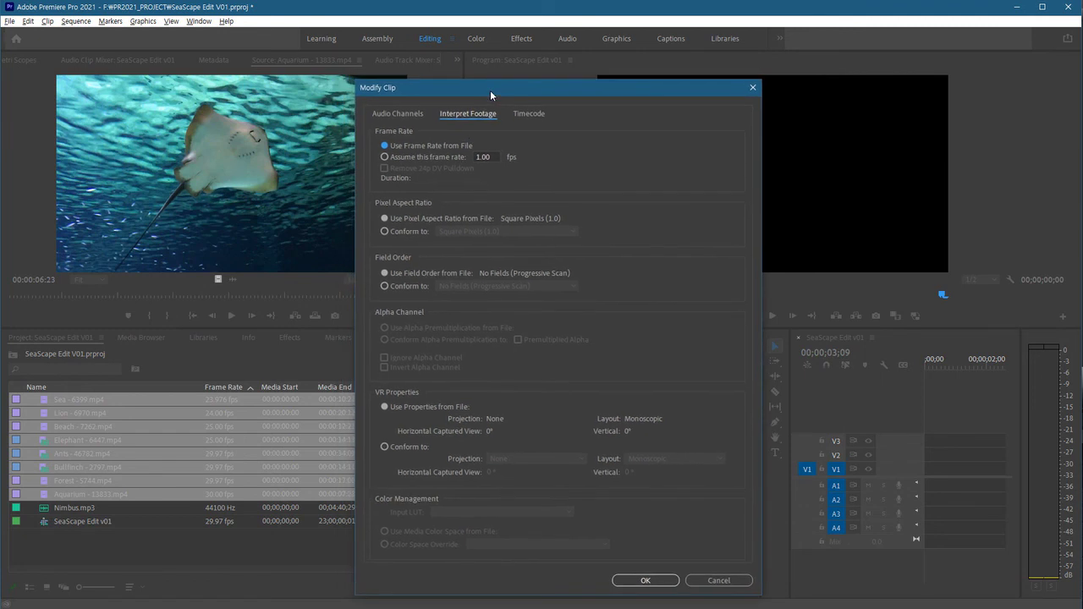
click(389, 159)
text(29.97)
click(646, 581)
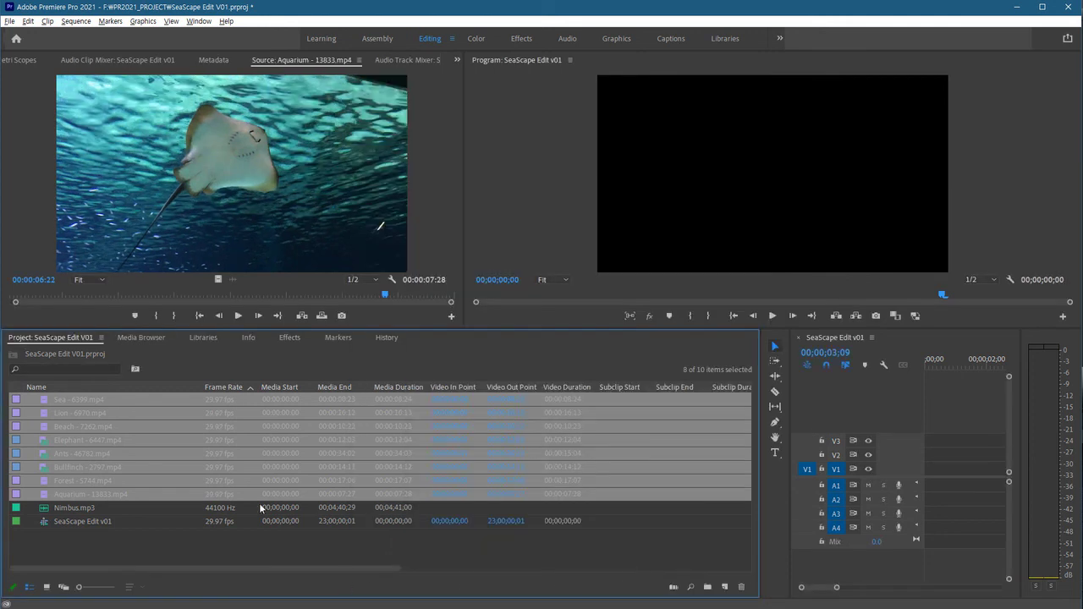
Step: Check the reinterpreted frame rates of the clips one by one from Aquarium - 13833.mp4 up to Lion - 6970.mp4
click(218, 535)
click(167, 494)
click(140, 479)
click(138, 461)
click(141, 454)
click(140, 440)
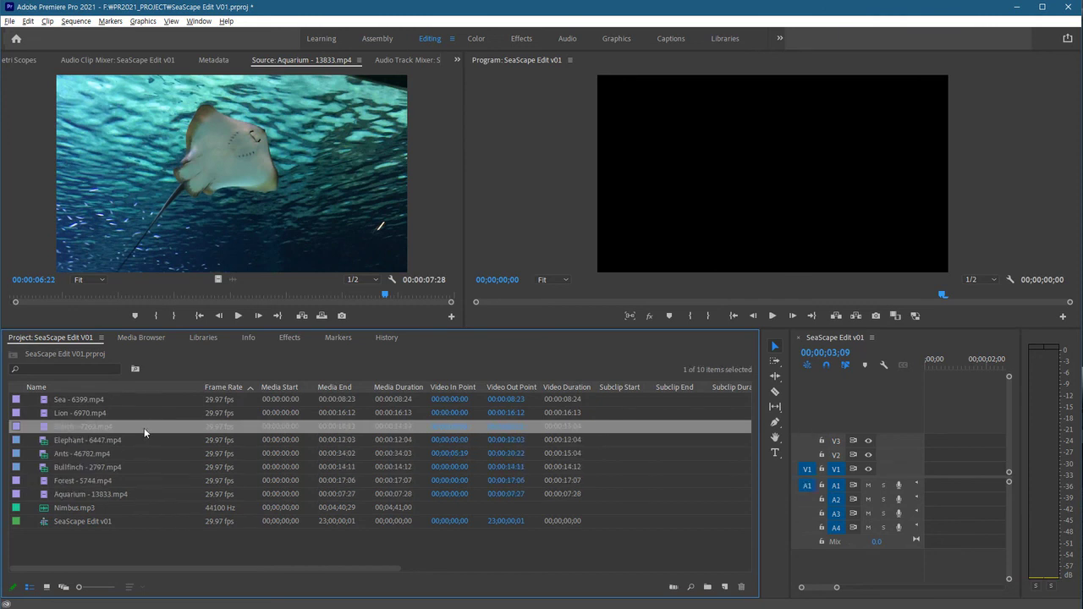
click(144, 427)
click(151, 413)
click(151, 412)
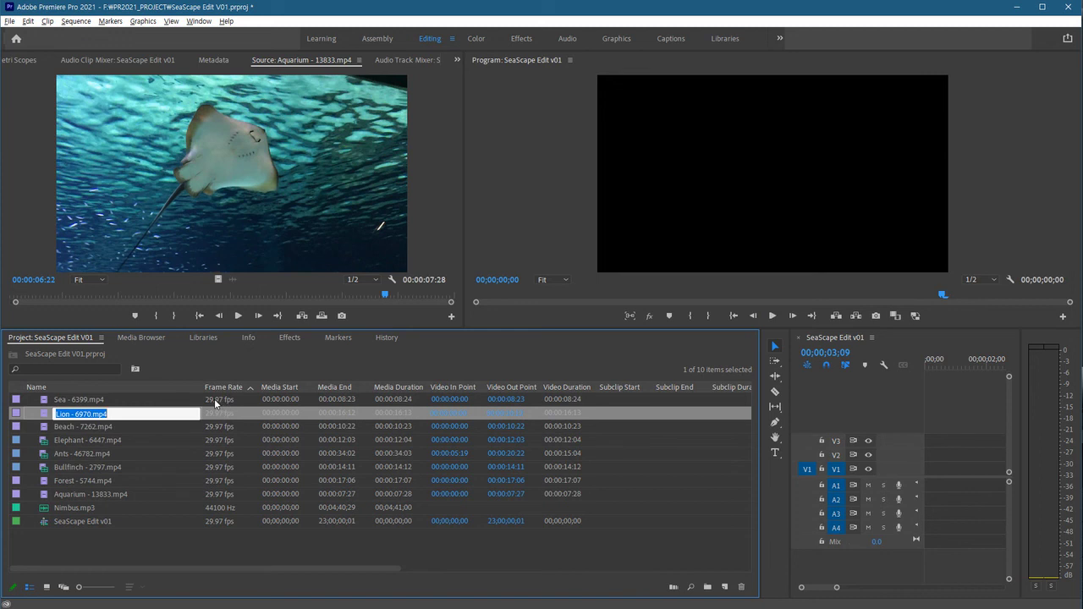
Step: Recheck the frame rates from Elephant down to Aquarium, and compare the clips with the SeaScape Edit v01 sequence
click(222, 440)
click(225, 454)
click(230, 467)
click(231, 491)
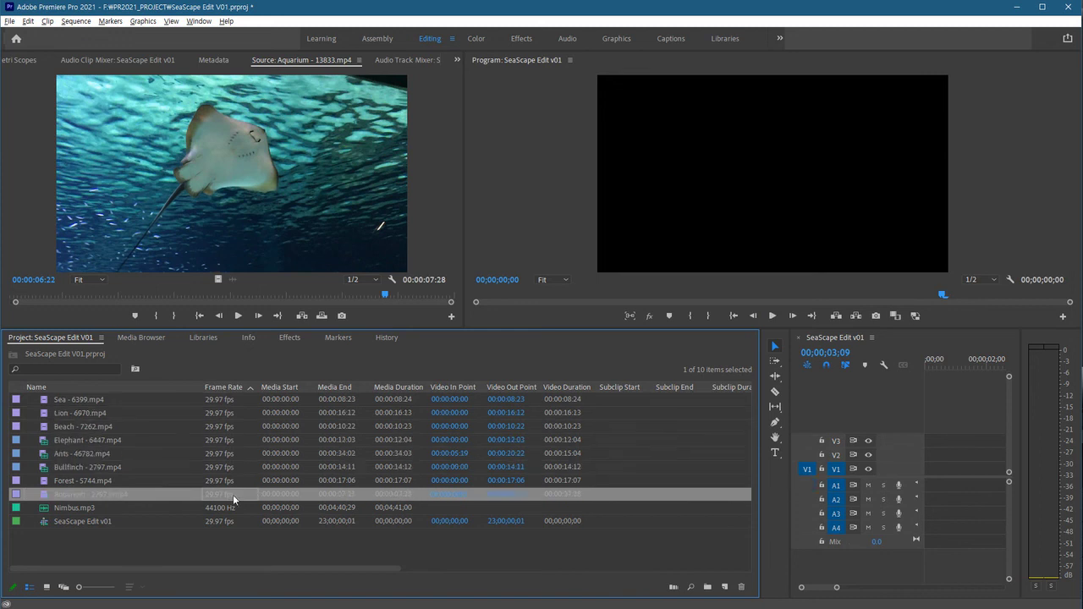
click(146, 400)
click(107, 522)
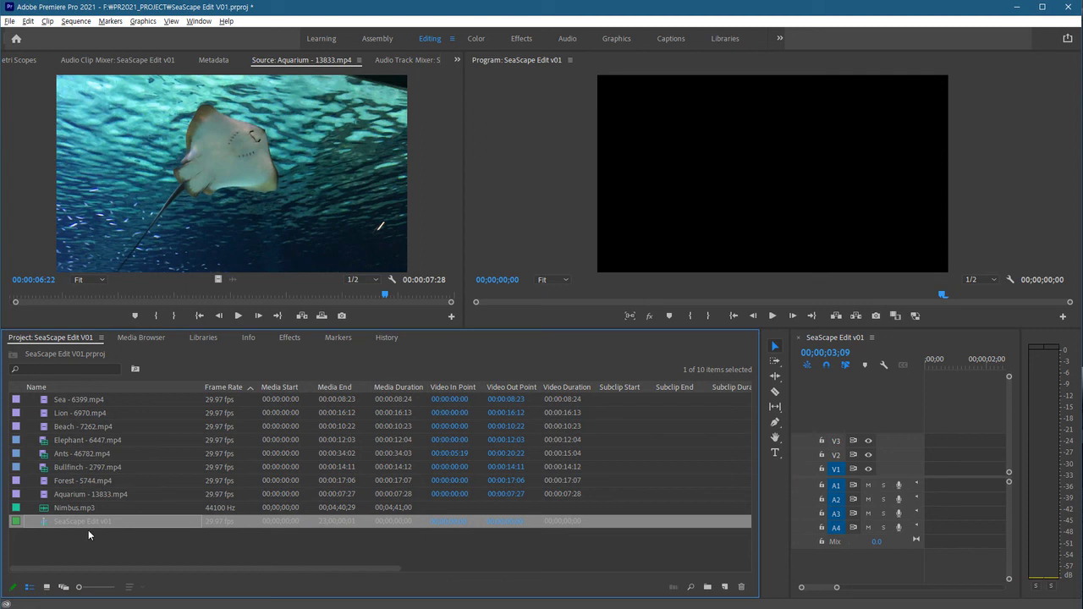
click(118, 436)
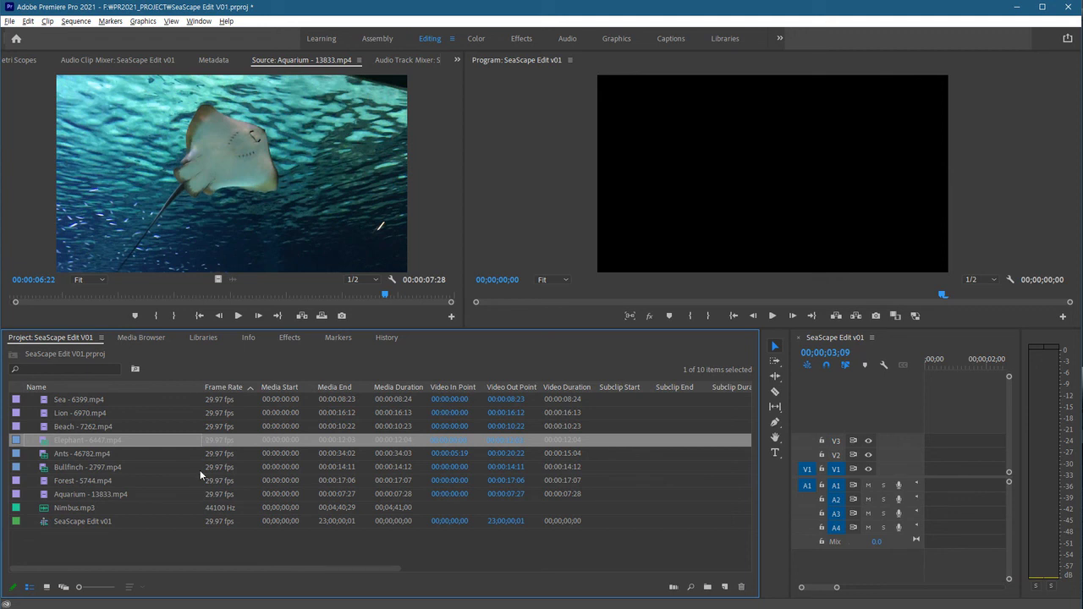
drag(165, 484, 157, 485)
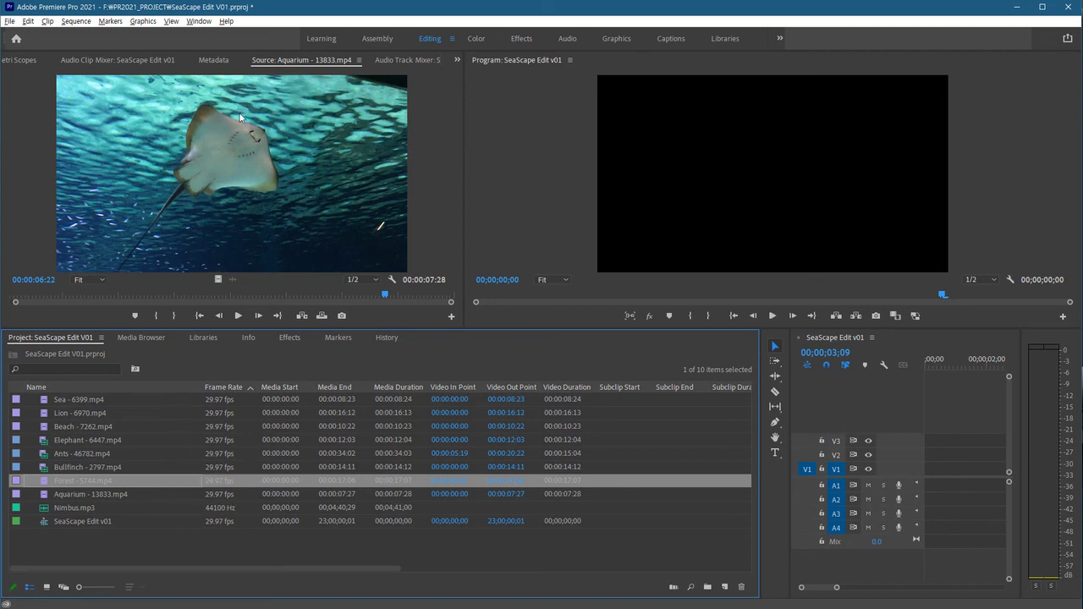
click(181, 440)
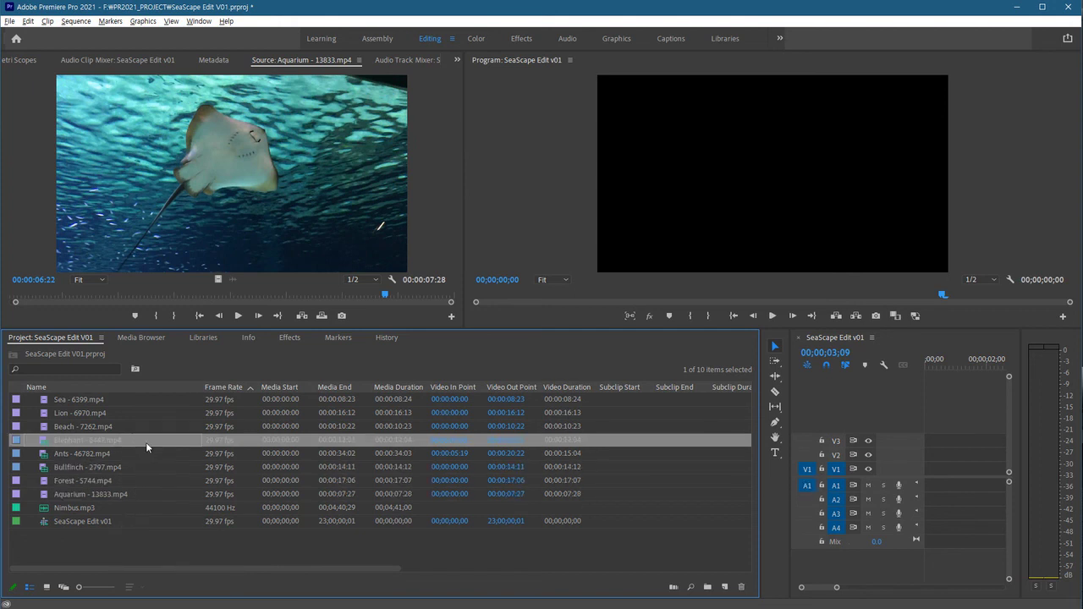
click(107, 522)
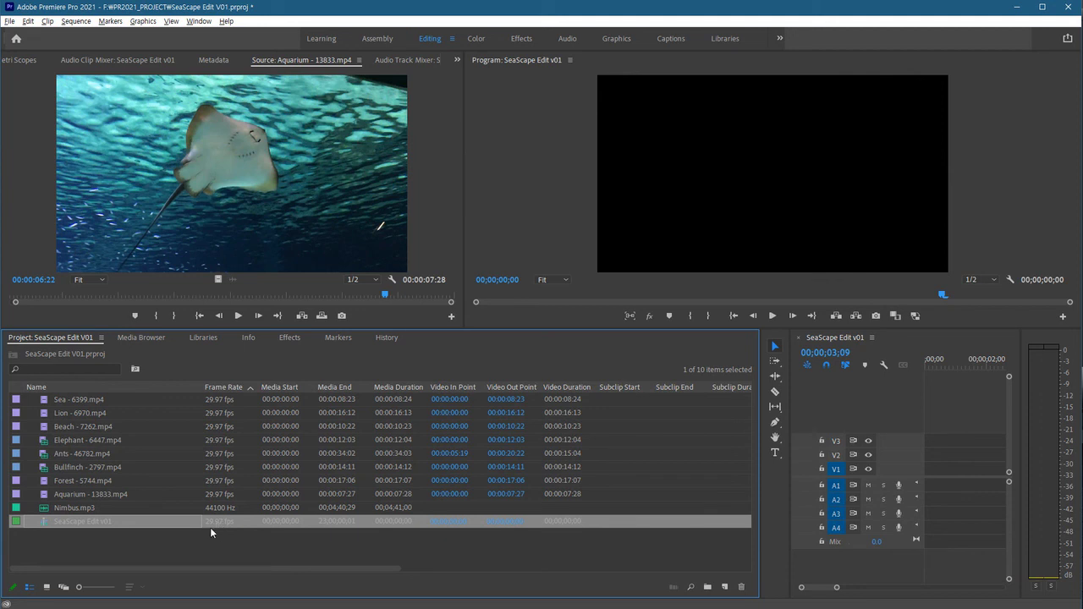
Step: Review the assumed frame rate in the Interpret Footage settings of all eight video clips, and leave without changes
click(132, 495)
drag(133, 496, 158, 400)
shift+click(129, 494)
right_click(129, 494)
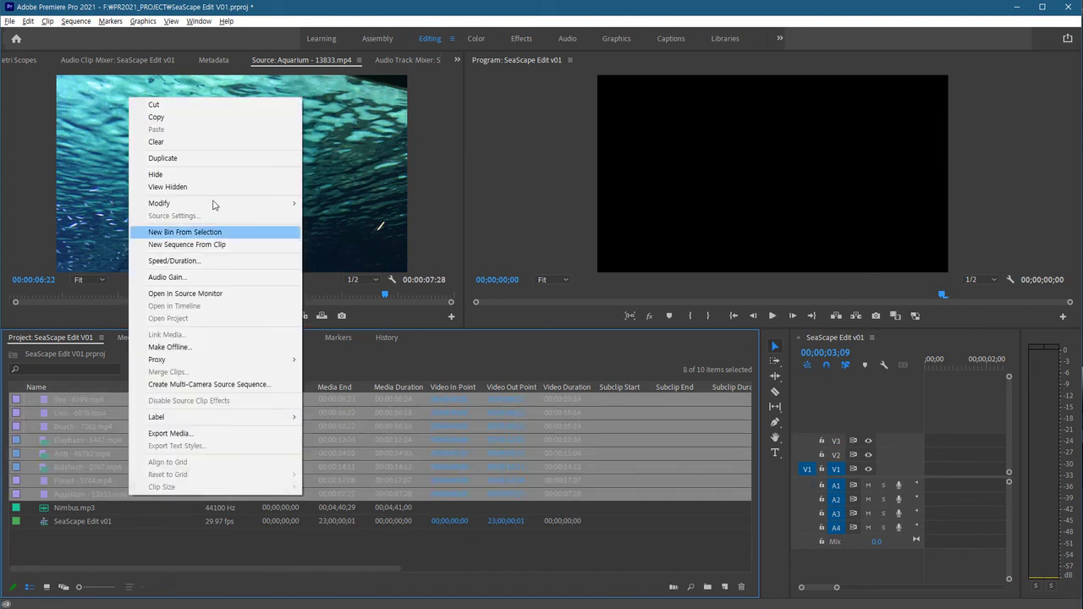
mouse_move(254, 207)
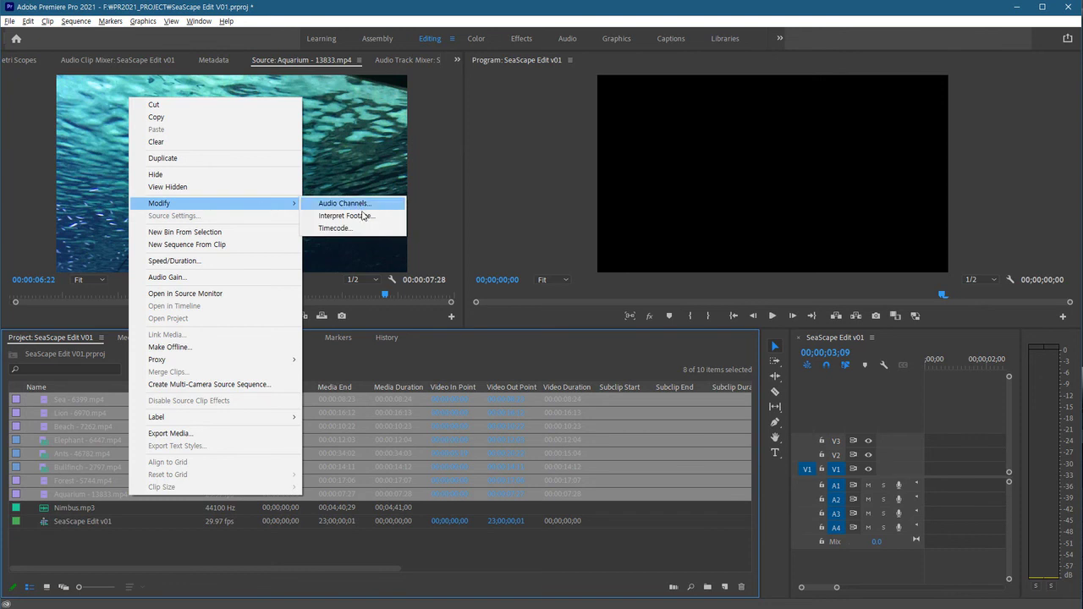
click(347, 216)
double_click(489, 157)
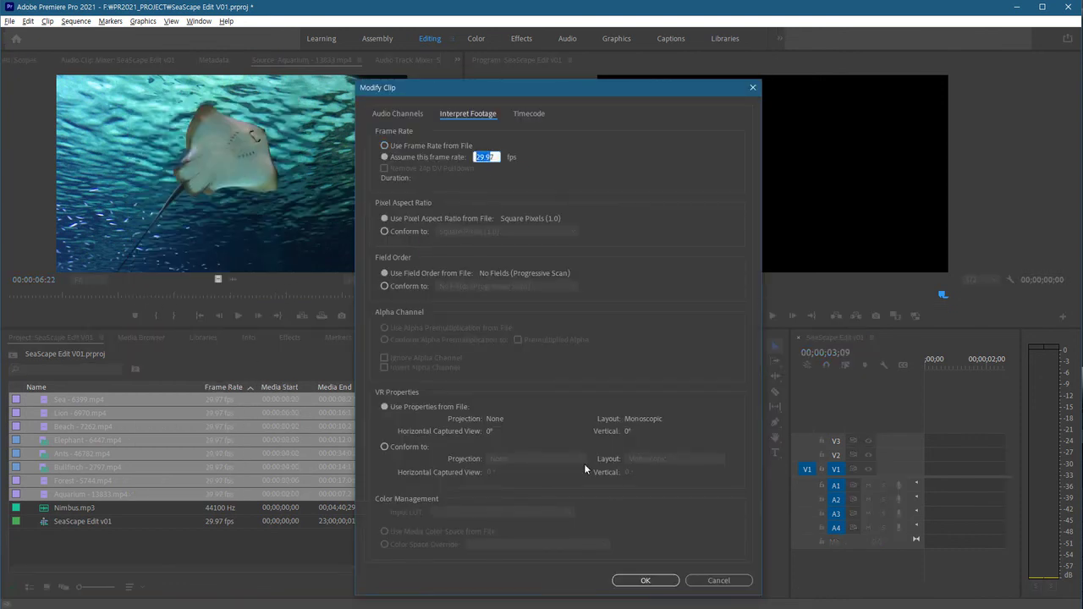
click(720, 581)
click(236, 552)
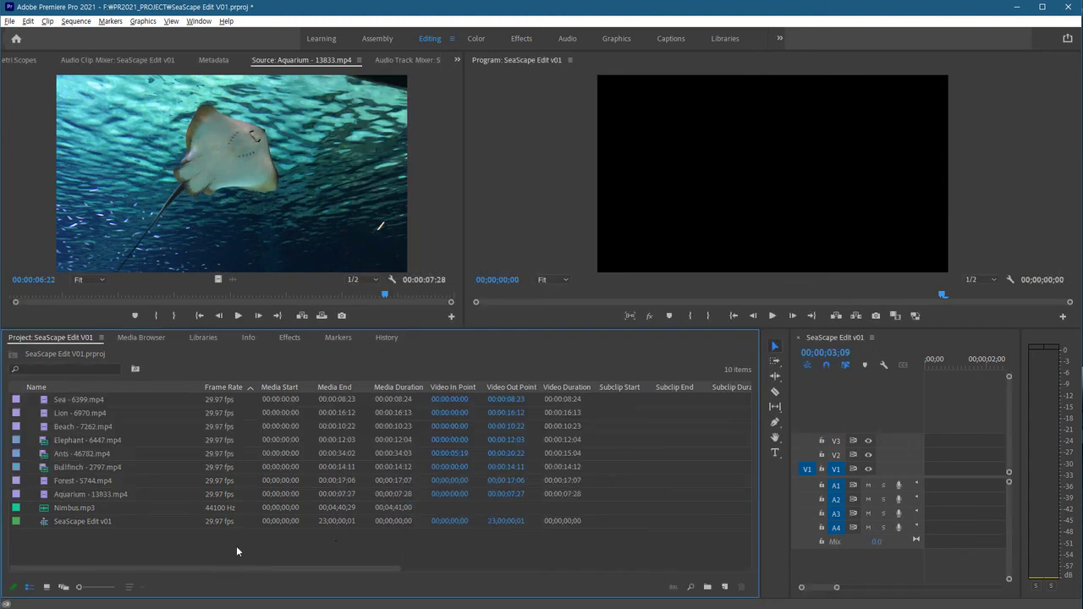
Step: Narrow the Project panel to its Name and Frame Rate columns so the timeline gets more width
drag(761, 522, 296, 554)
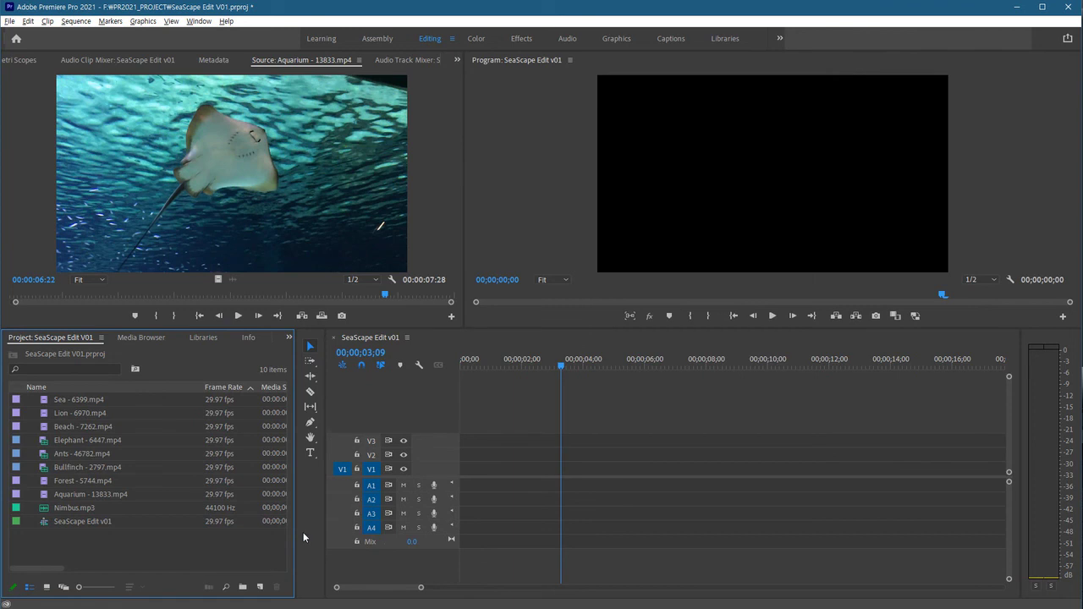
click(91, 412)
click(499, 456)
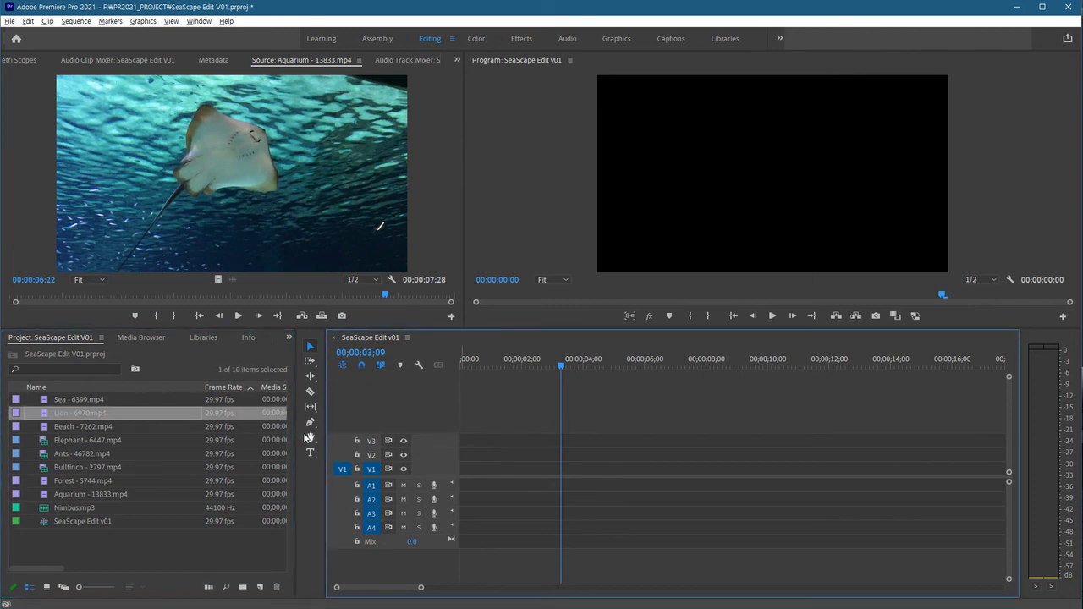
click(80, 531)
click(80, 493)
click(83, 481)
Step: Preview the Elephant, Beach and Lion clips in the Source monitor, and clear the clip selection
double_click(56, 442)
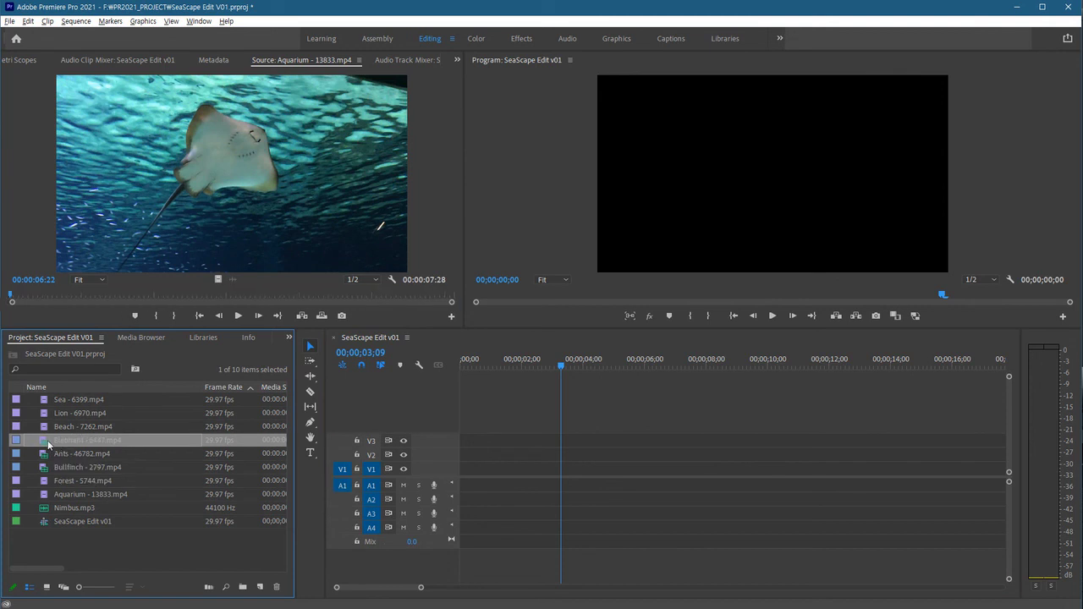
double_click(43, 427)
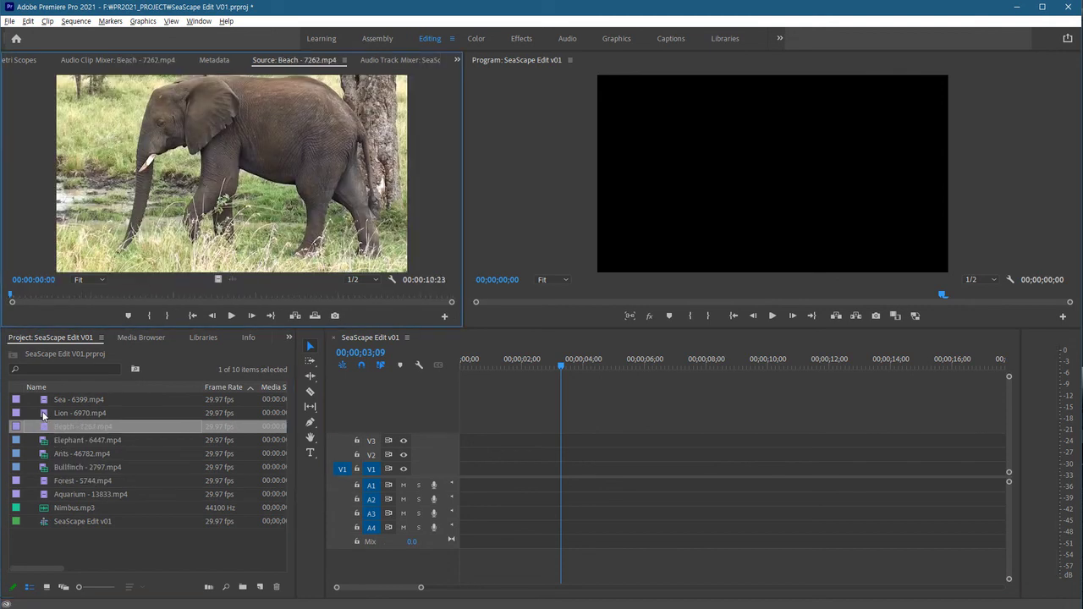
double_click(44, 414)
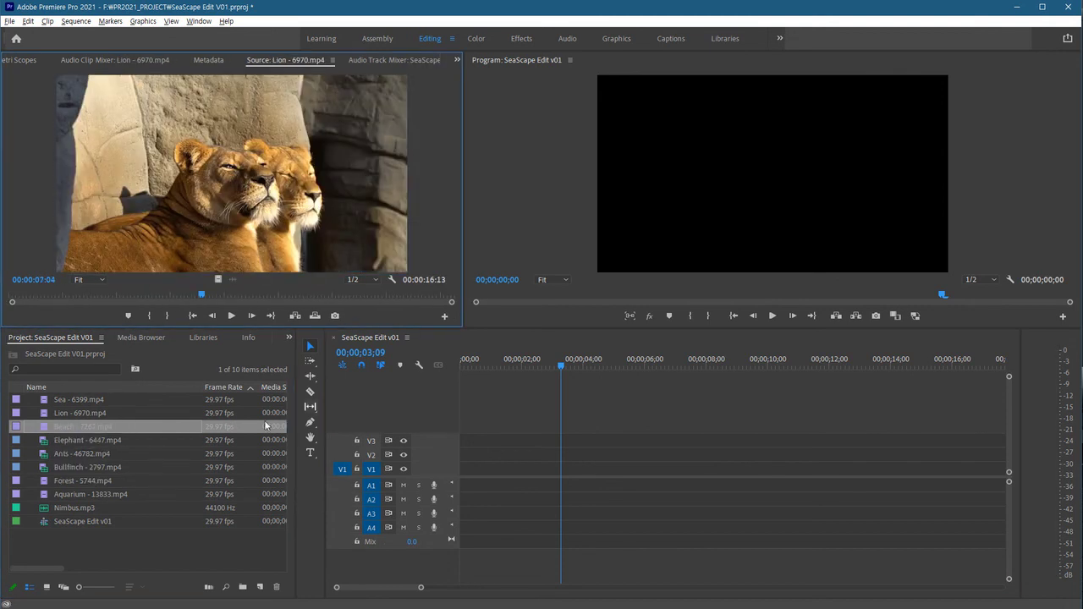
click(154, 559)
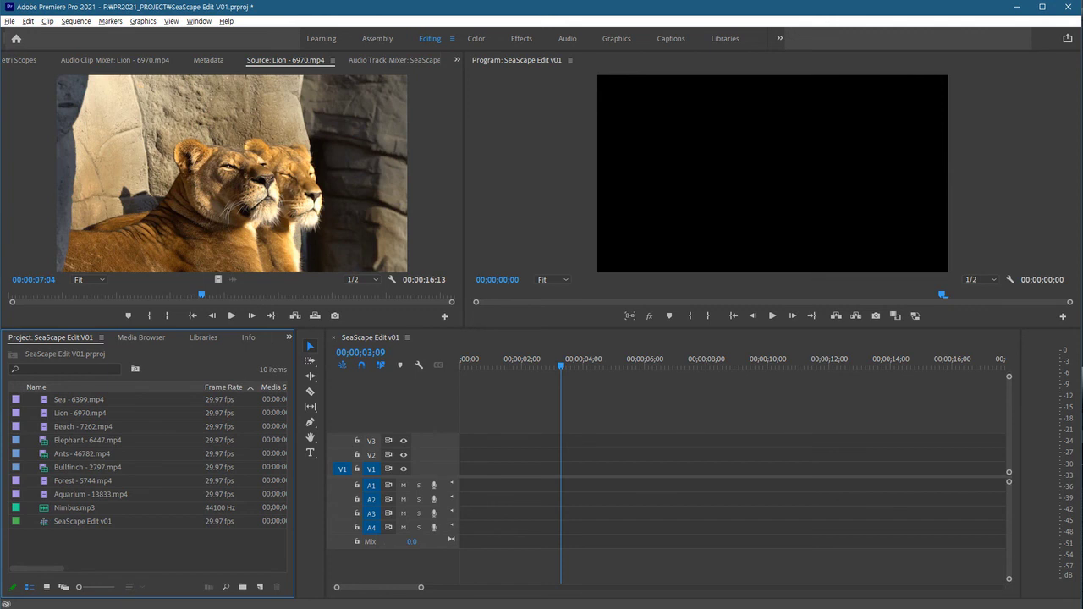
Step: Switch to the Notepad file 002_테스트 클립 다운로드.txt and copy the bullfinch video link under 새
click(856, 607)
click(204, 293)
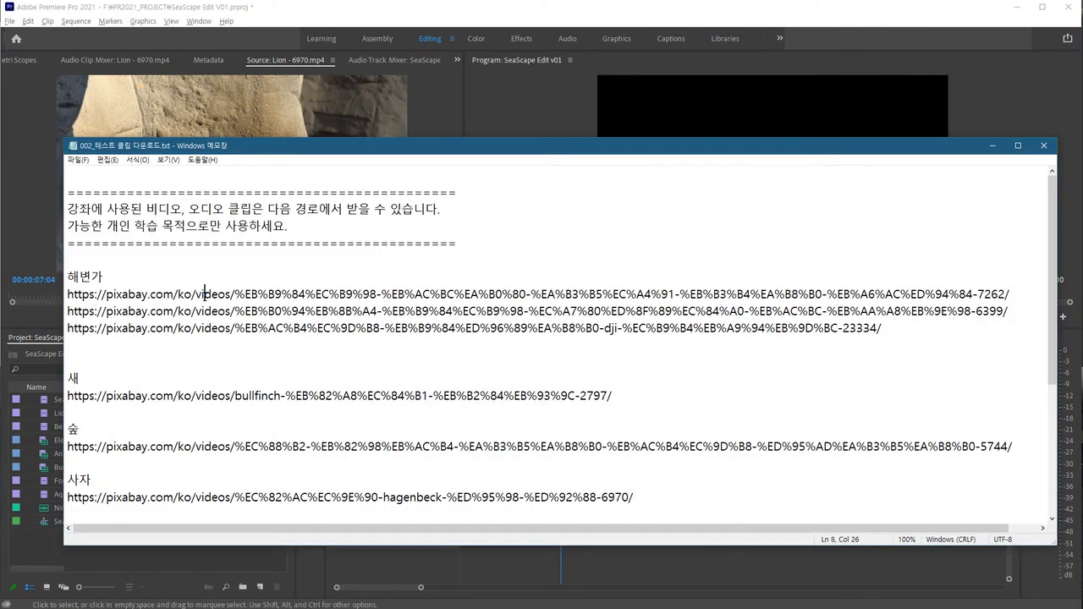
click(185, 329)
drag(630, 397, 44, 406)
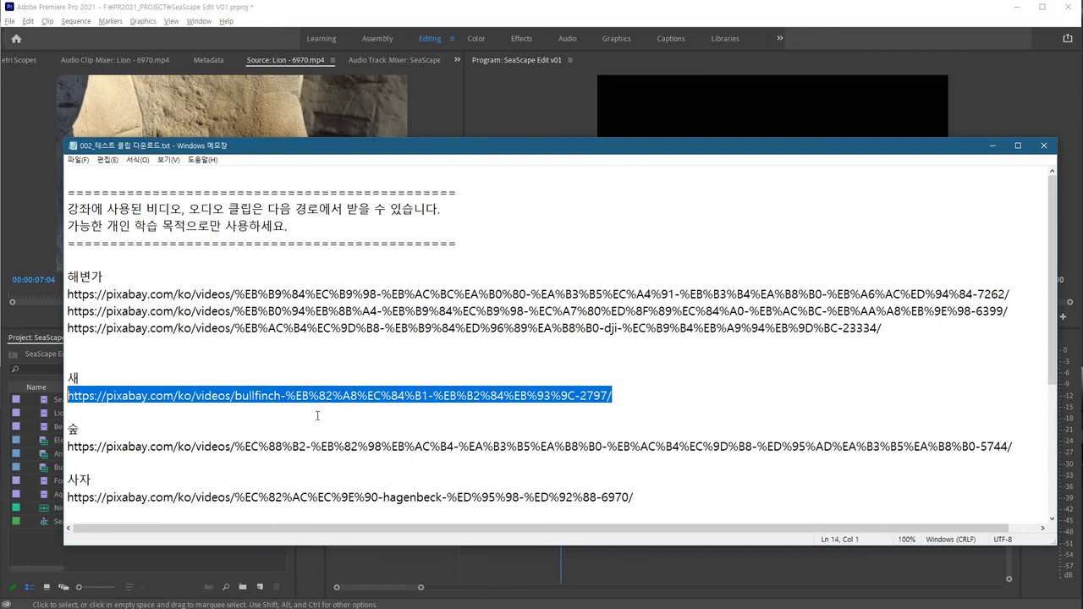
drag(626, 395, 64, 398)
key(ctrl+c)
click(379, 418)
Step: Switch to the web browser and open the bullfinch video's Pixabay page from the copied link
click(95, 584)
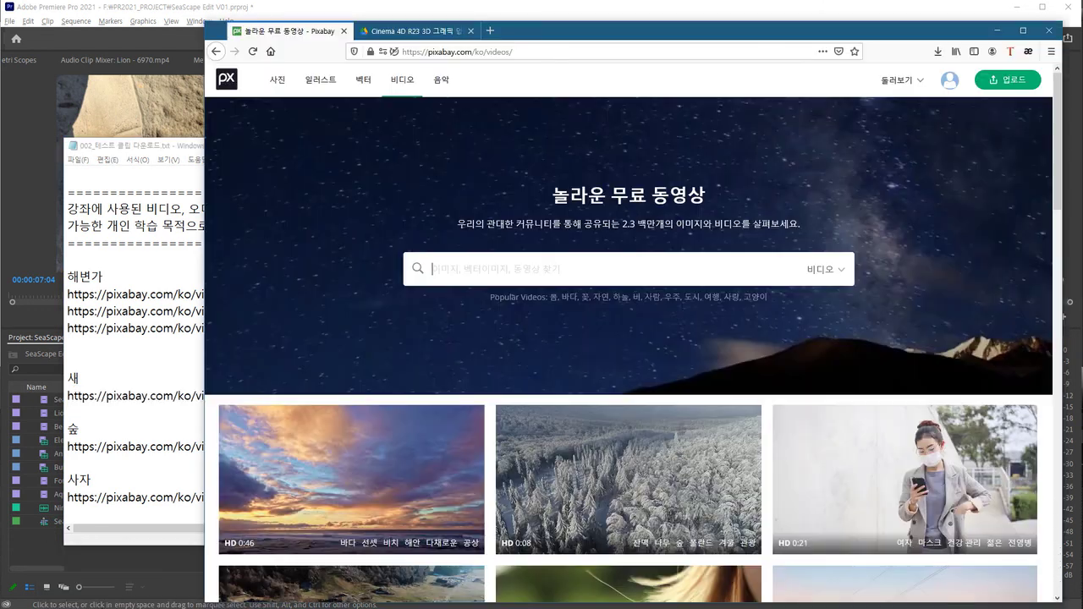
click(578, 48)
key(ctrl+v)
key(Return)
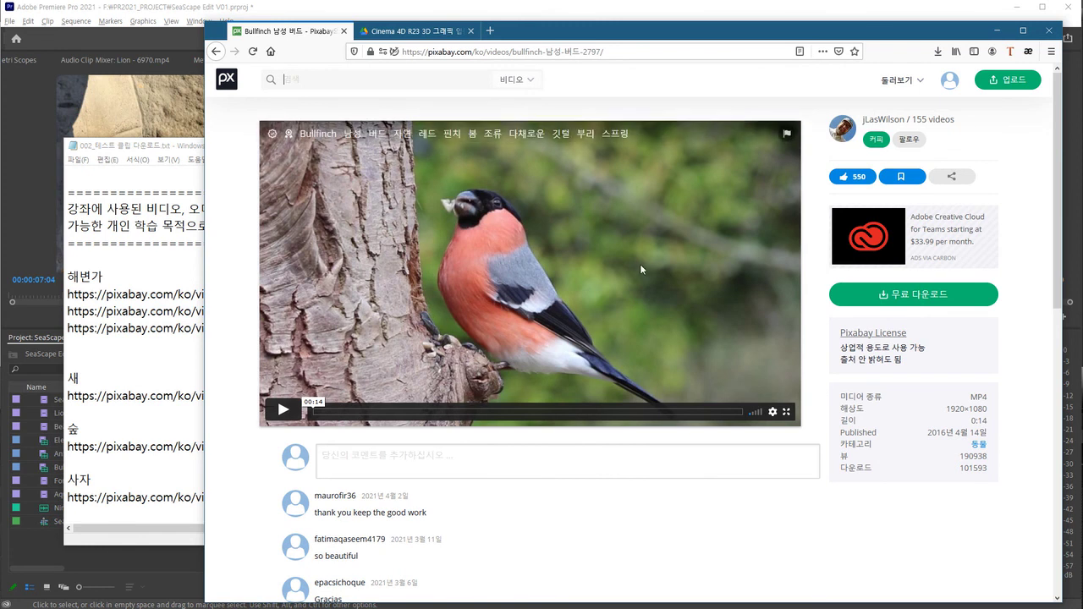
Step: View the bullfinch video's free download sizes, choose 1920×1080, and dismiss the options without downloading
click(914, 298)
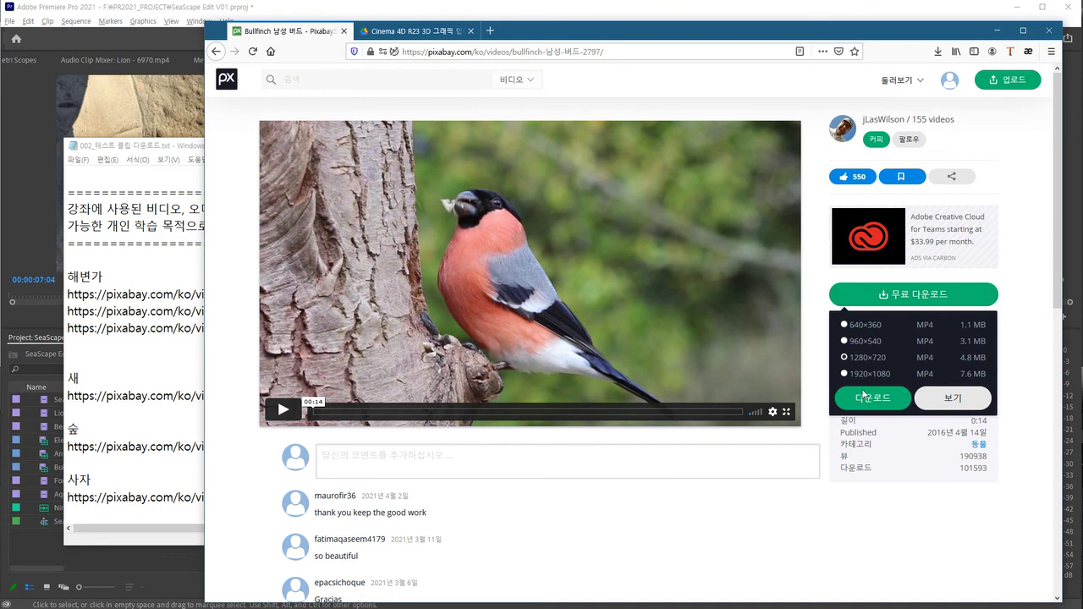
click(862, 341)
click(862, 377)
click(220, 361)
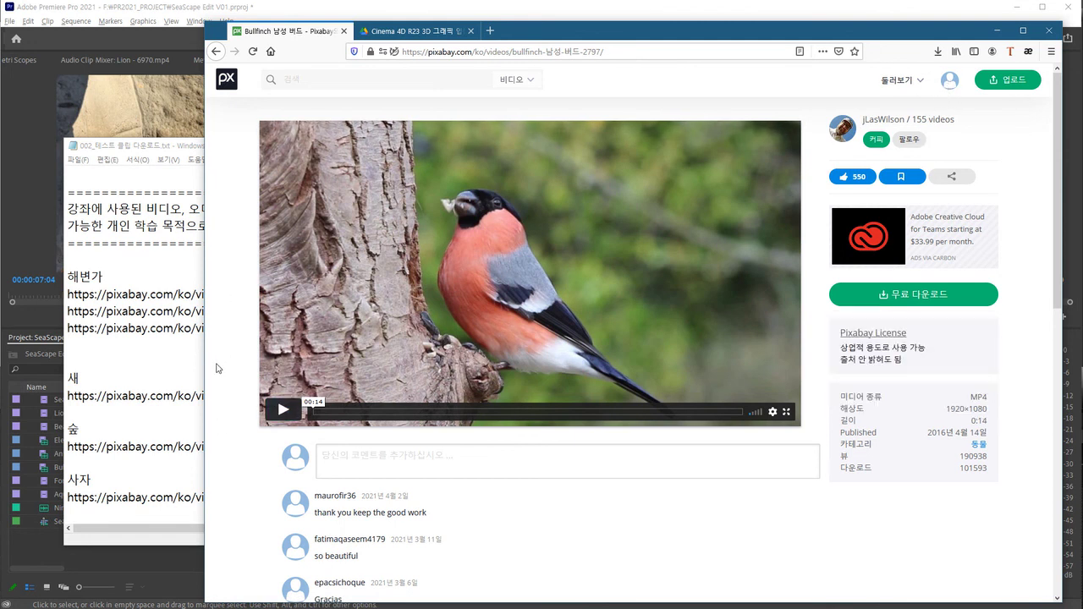
Step: Return to the Notepad link list and copy the ray video link under 가오리
click(173, 369)
click(138, 419)
scroll(131, 415, down, 4)
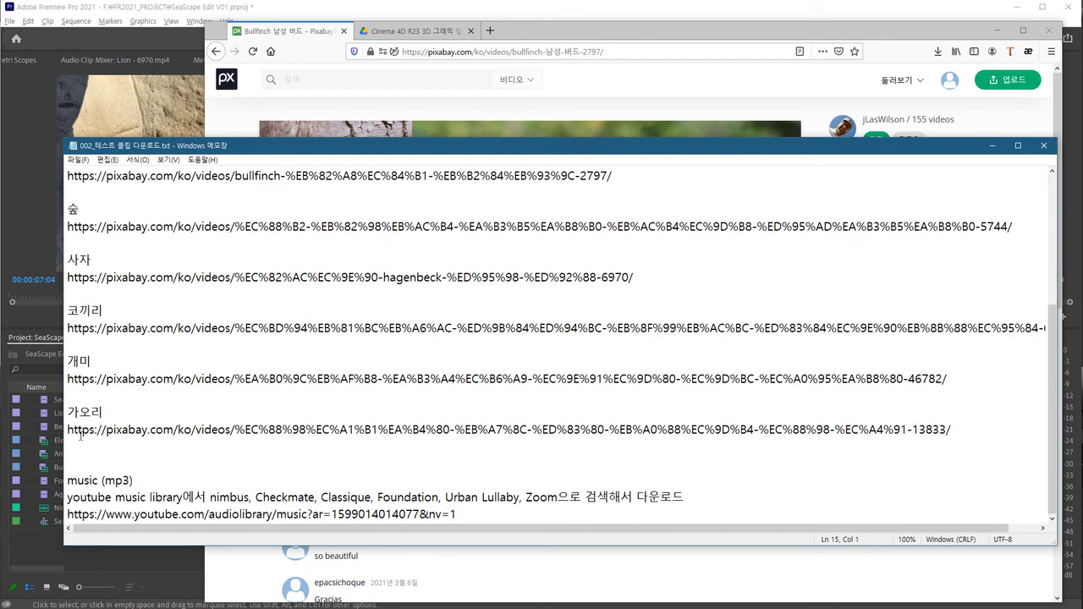
drag(68, 429, 956, 437)
key(ctrl+c)
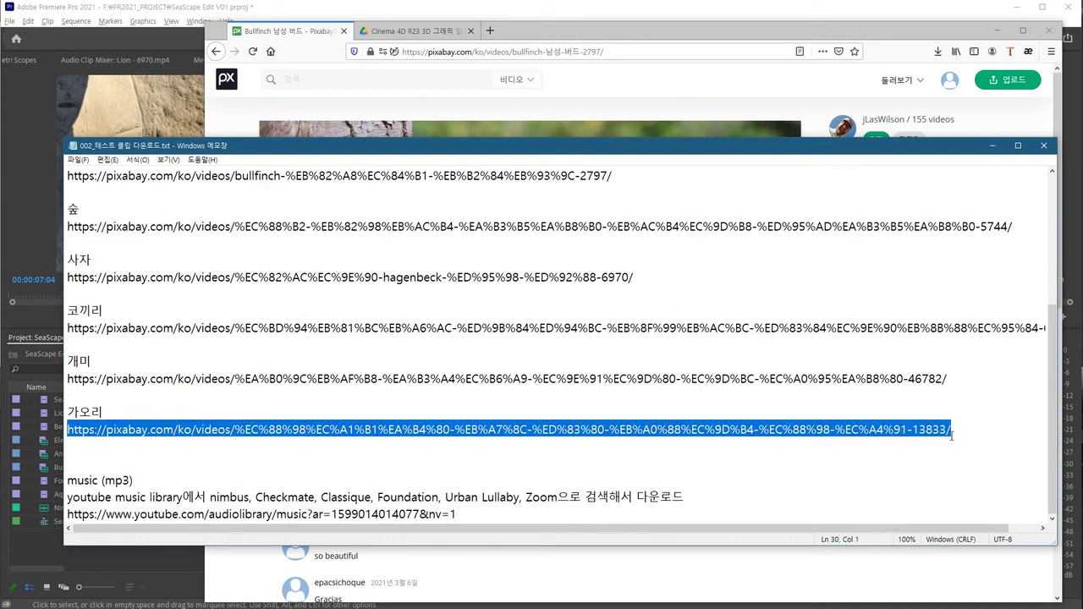
Step: Open the ray video's Pixabay page from the copied link and view its download sizes
click(619, 48)
key(ctrl+v)
key(Return)
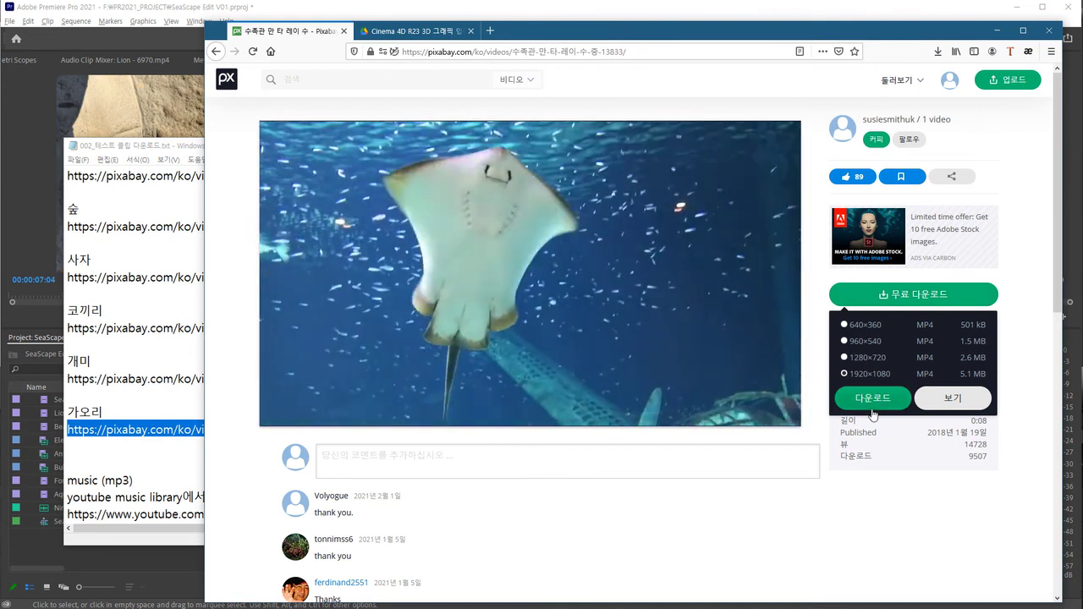
Step: Dismiss the download options, then put away the browser and the link list to return to Premiere Pro
click(415, 457)
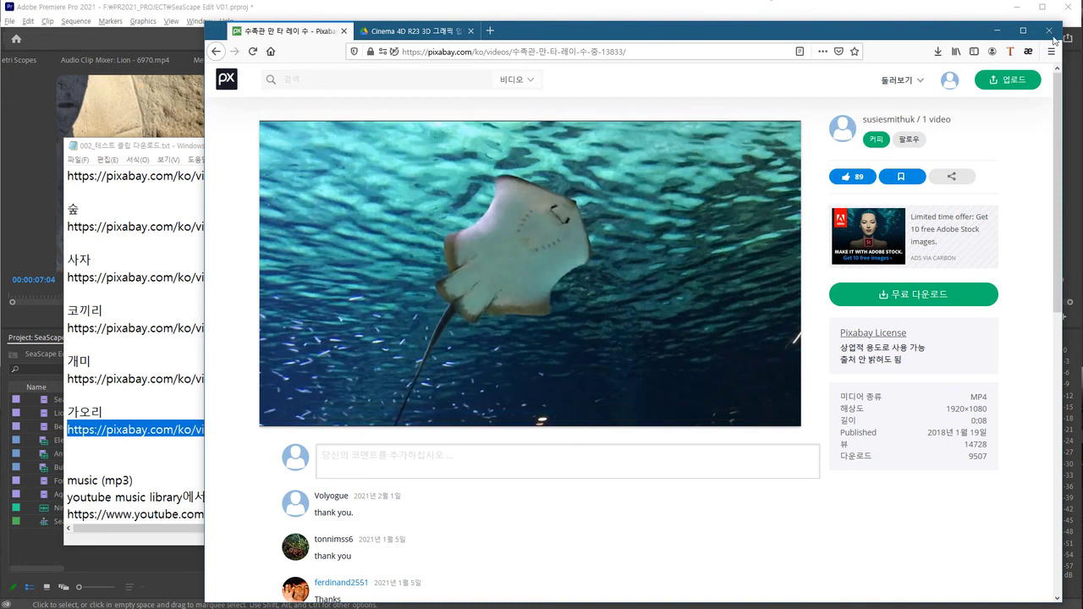
click(997, 29)
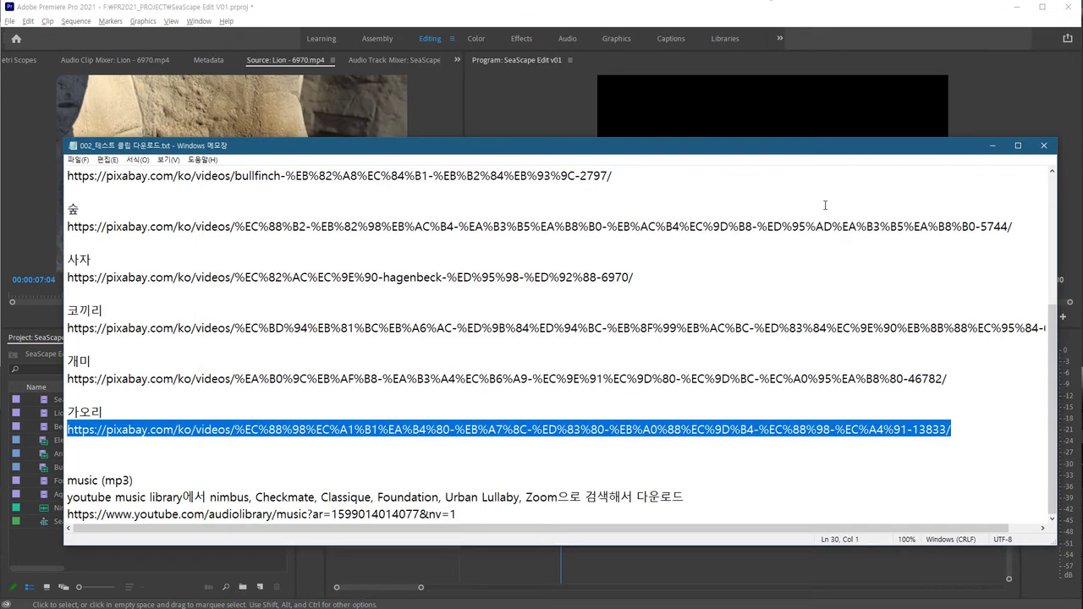
click(1043, 145)
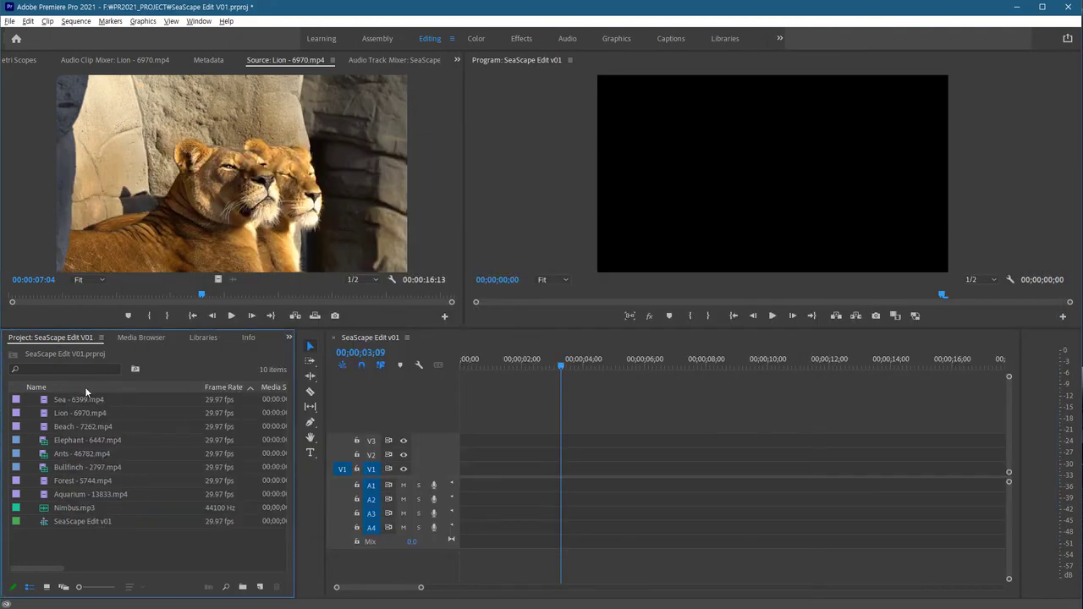